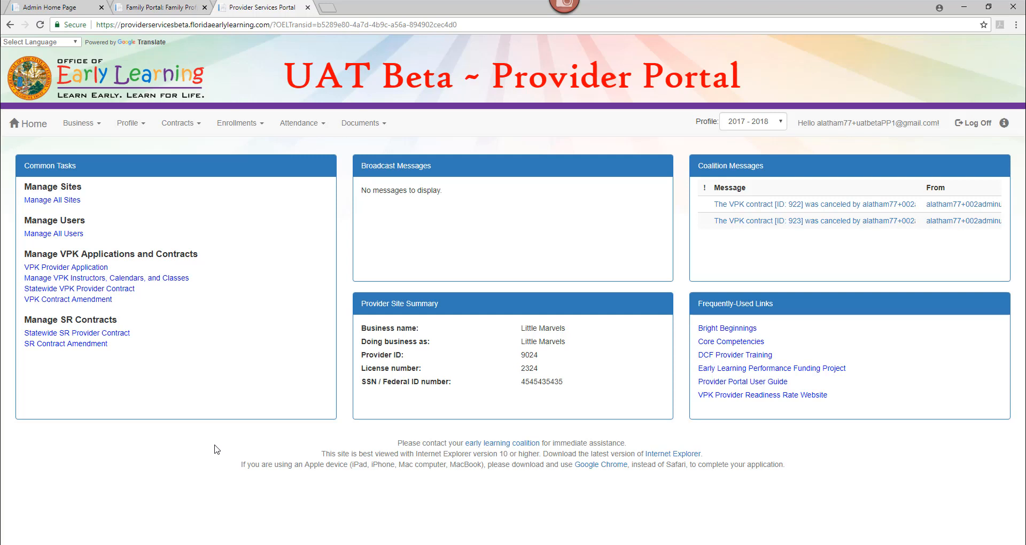
Step: Navigate Enrollments > Manage VPK Enrollments to the Request/Change VPK Enrollment form for Little Marvels
click(238, 127)
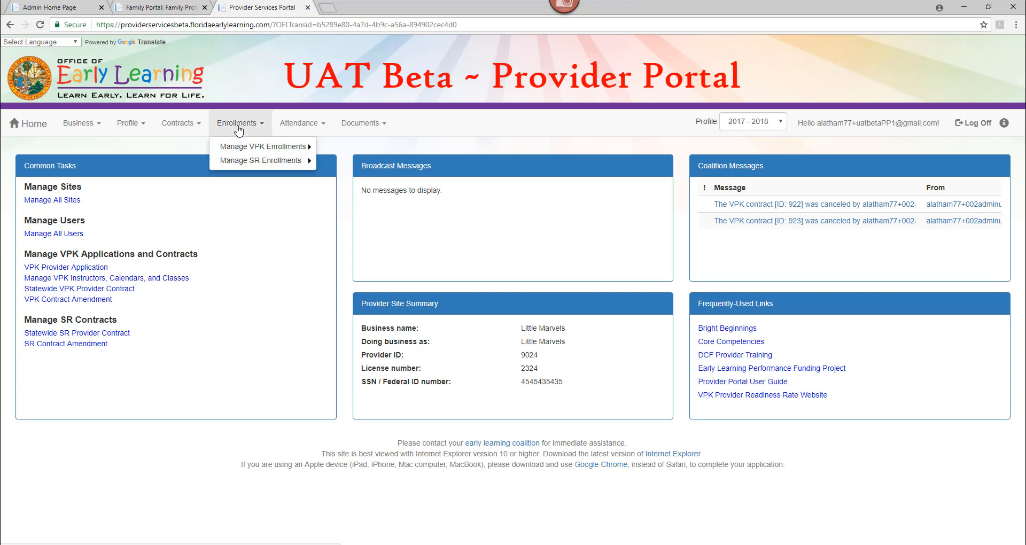
mouse_move(243, 151)
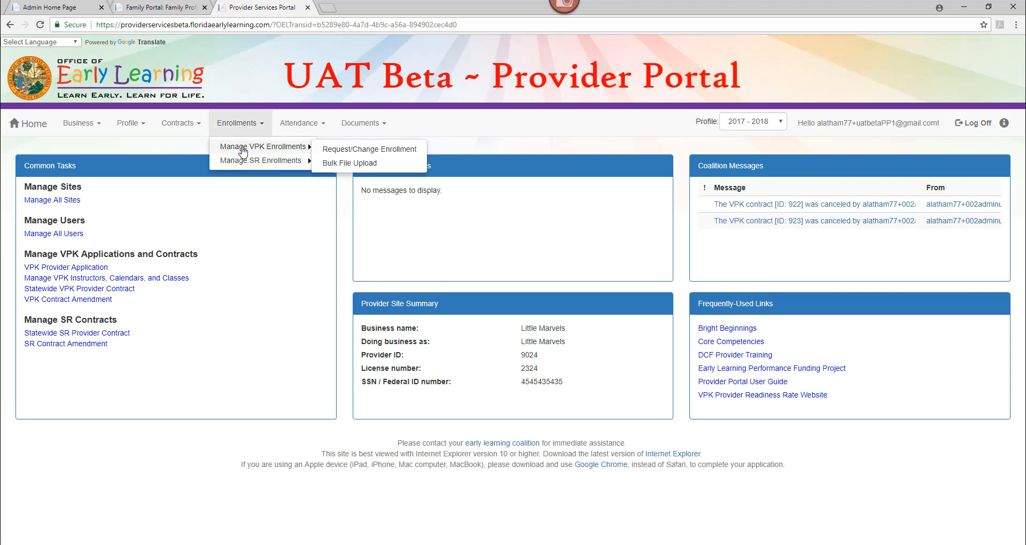
click(325, 154)
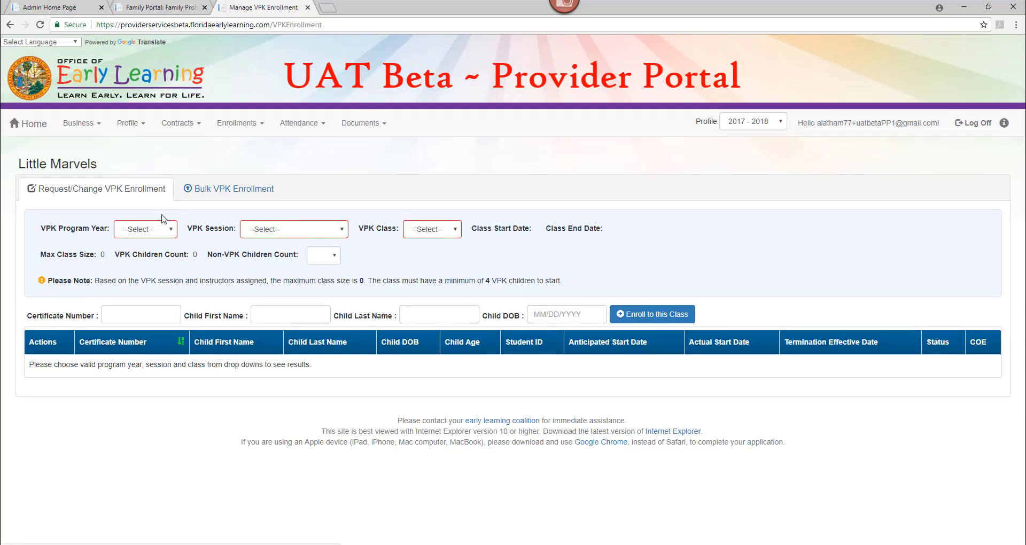
Step: Choose program year 2018-2019, session School-year (540 hours), and class AF18 - X-Men
click(154, 234)
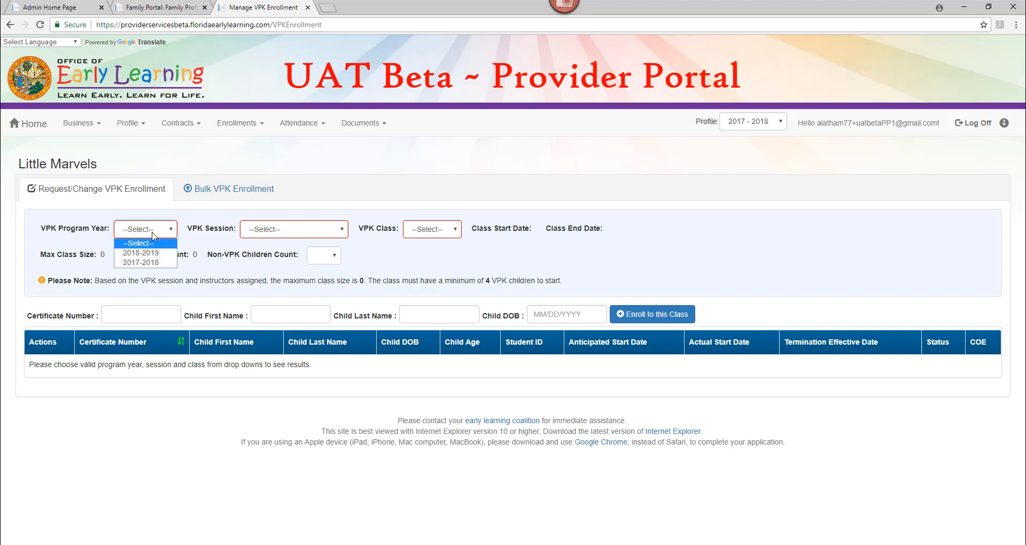
click(153, 254)
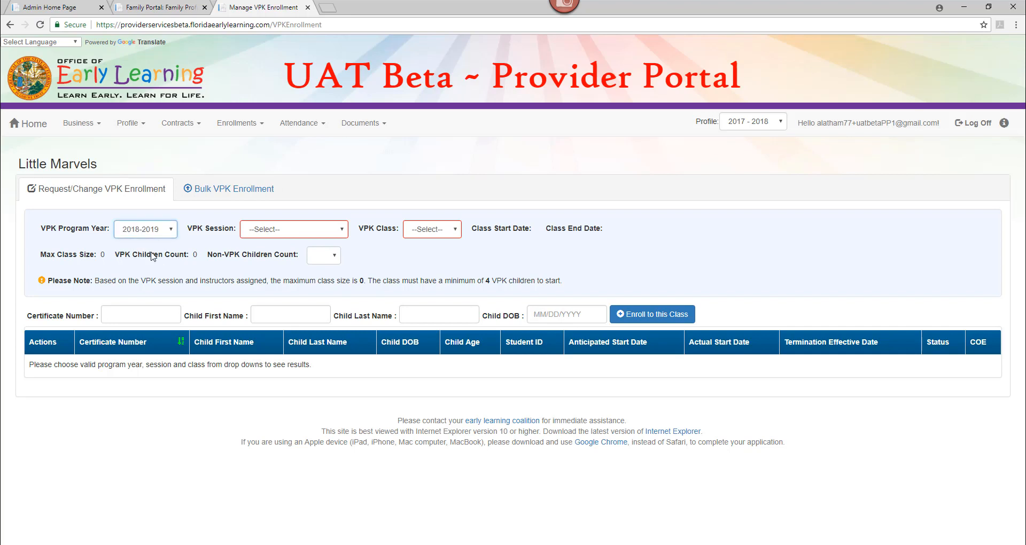
click(262, 234)
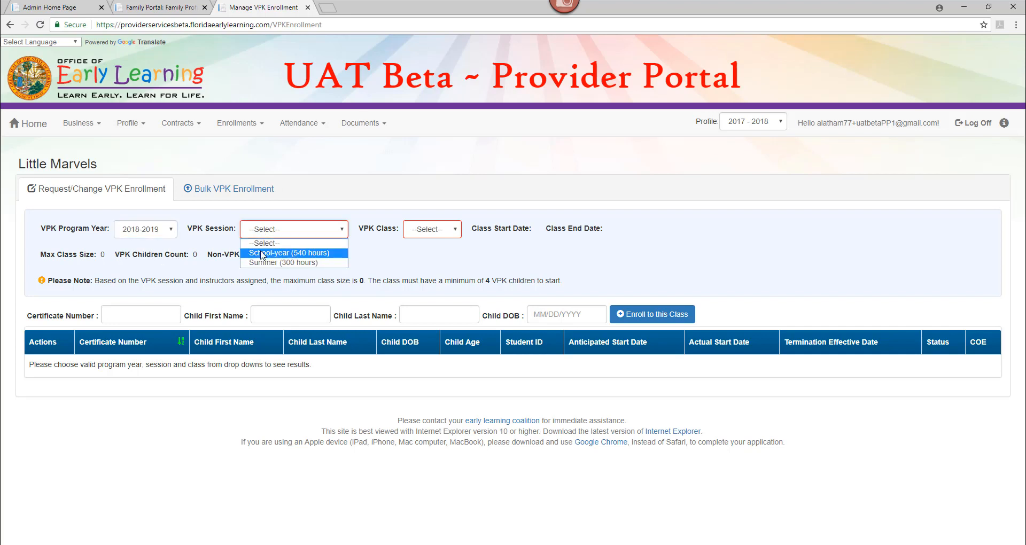
click(262, 253)
click(442, 234)
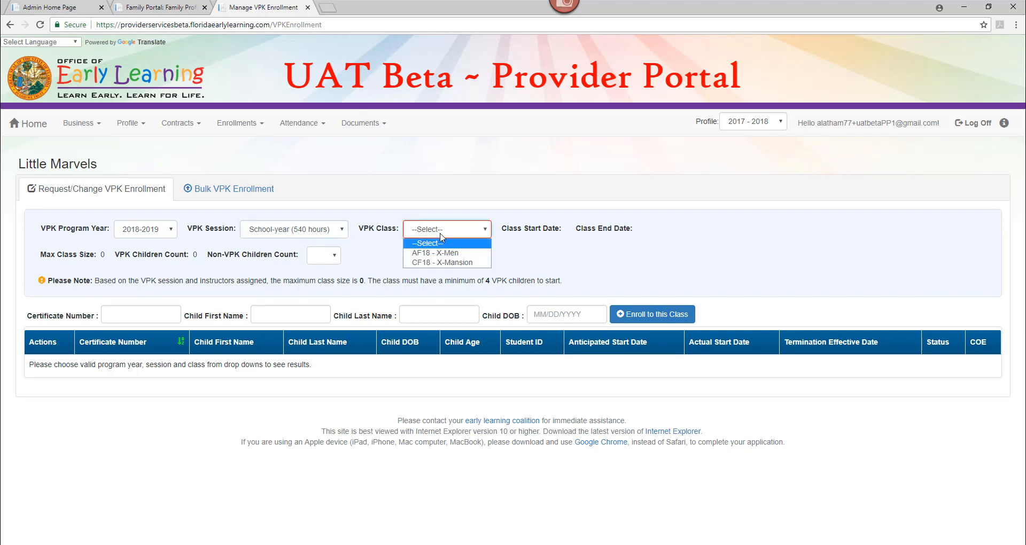
click(474, 254)
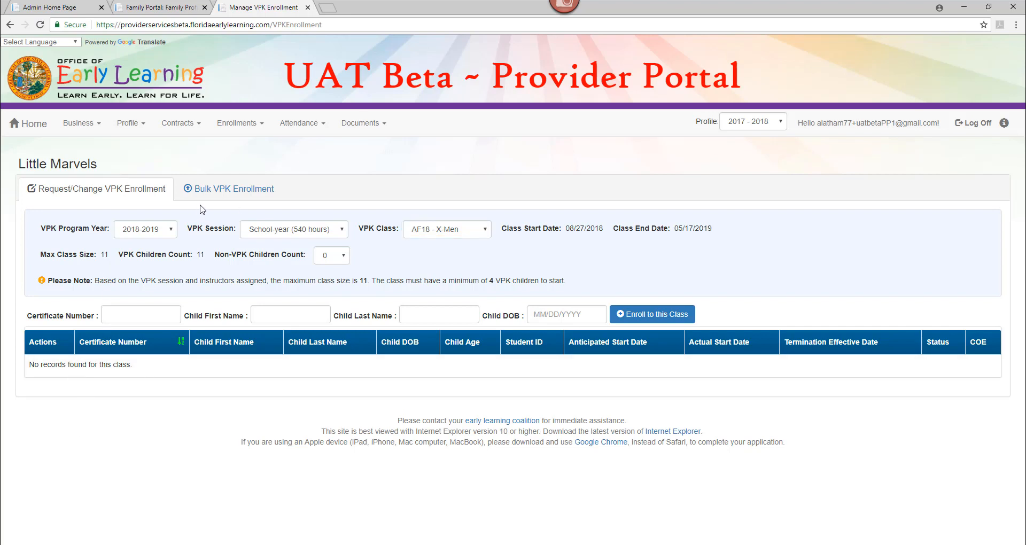
Step: Review the Bulk VPK Enrollment uploads and open the CSV template in Excel at cell A2
click(216, 196)
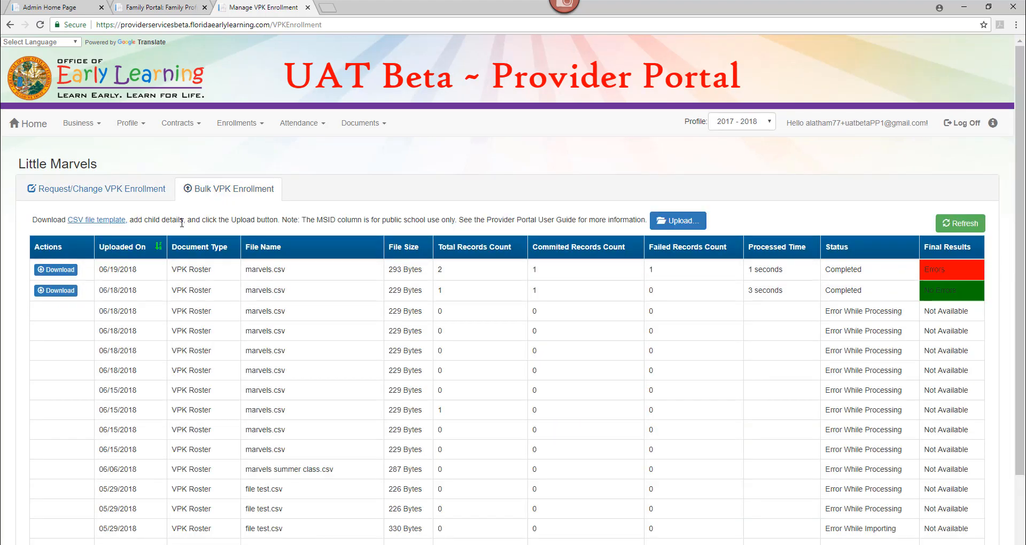
click(106, 227)
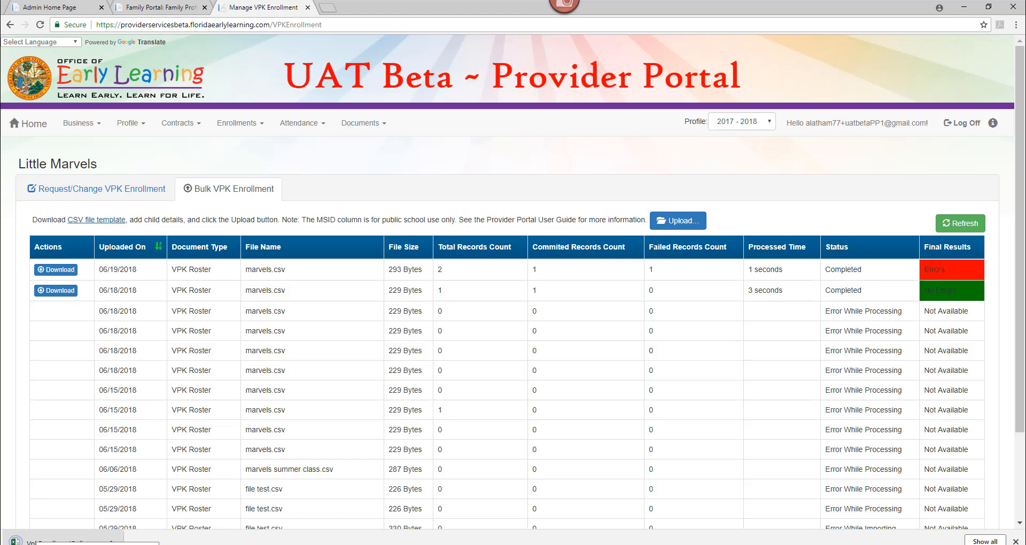
click(37, 541)
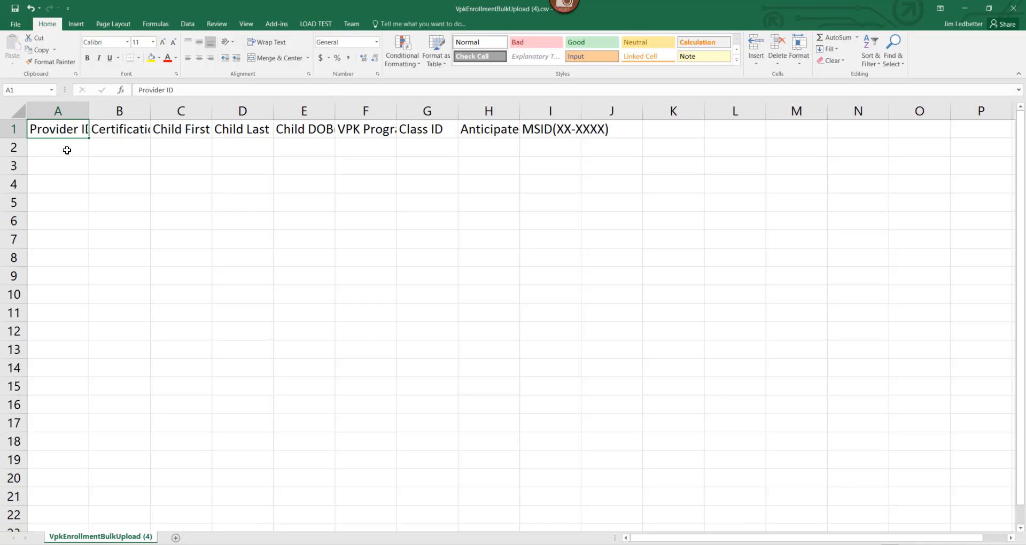
click(67, 150)
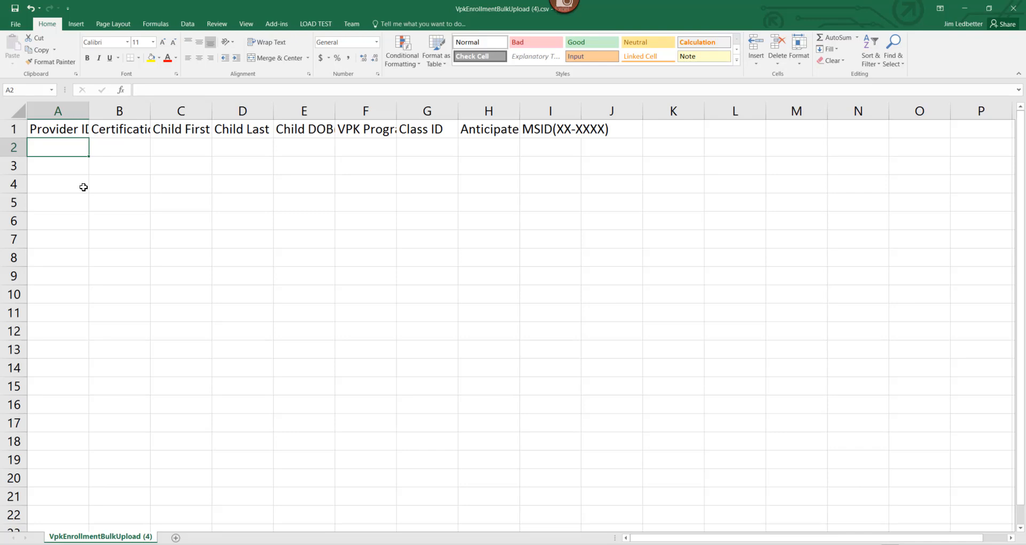
Step: Copy Provider ID 9024 from the portal home page into cell A2 of the template
click(966, 11)
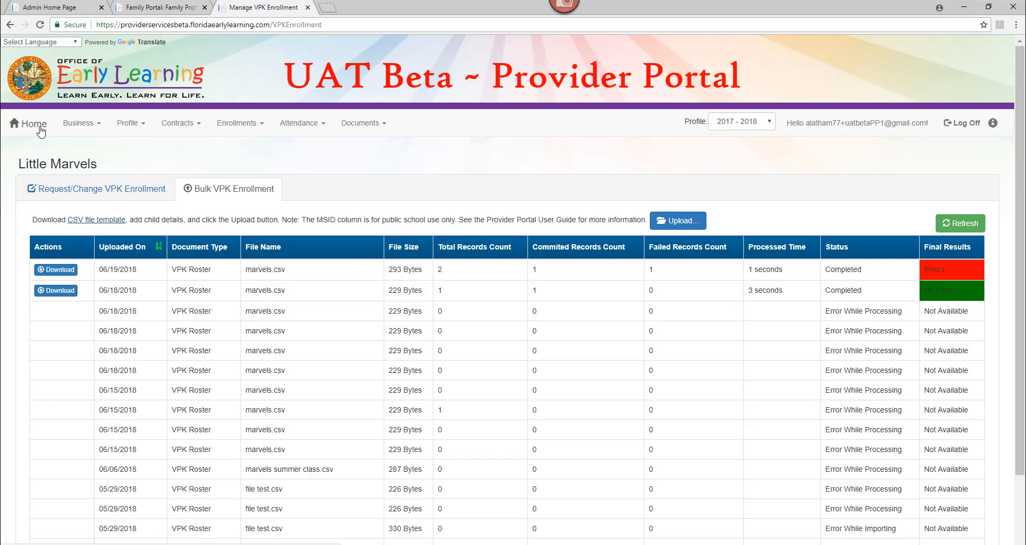
click(39, 129)
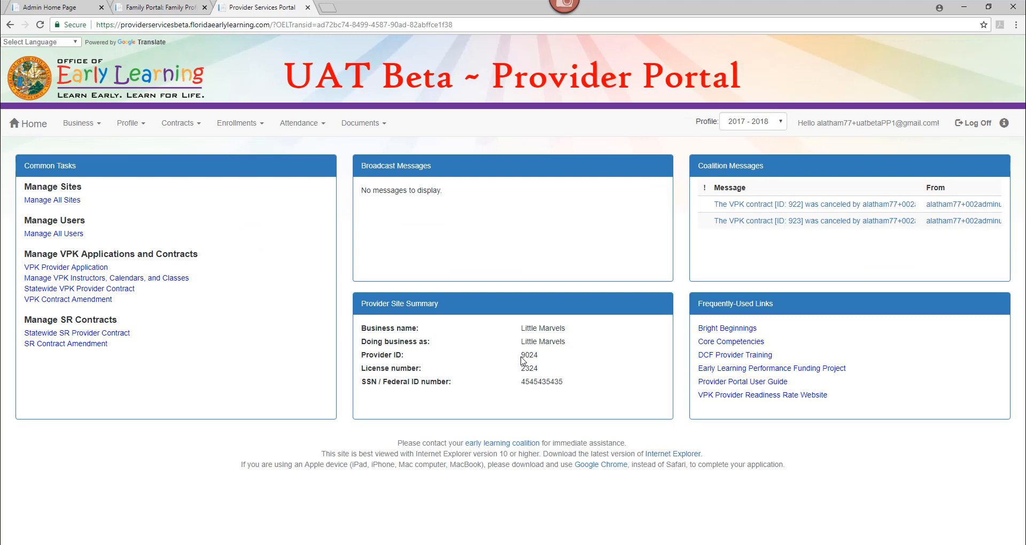
drag(522, 356, 540, 360)
key(alt+Tab)
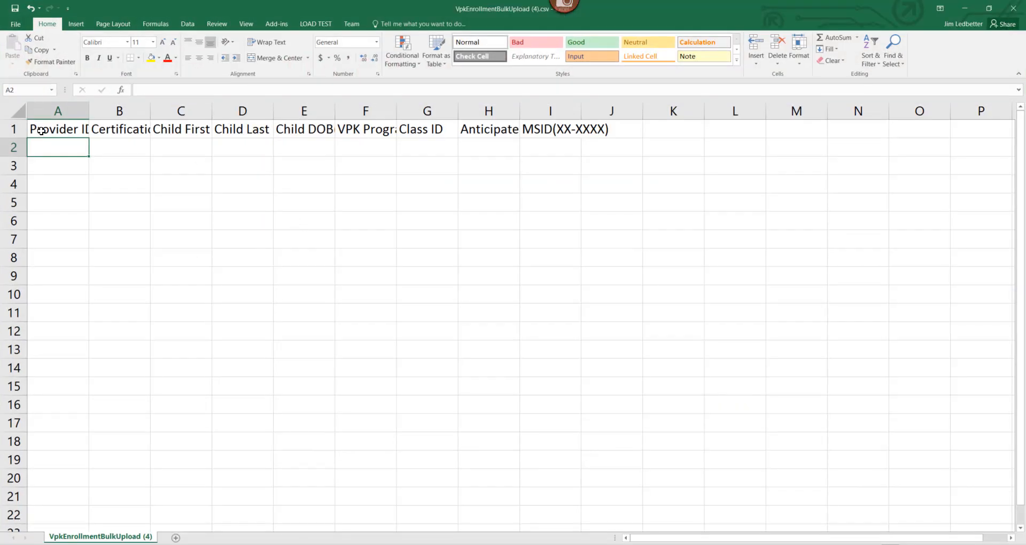
text(9024)
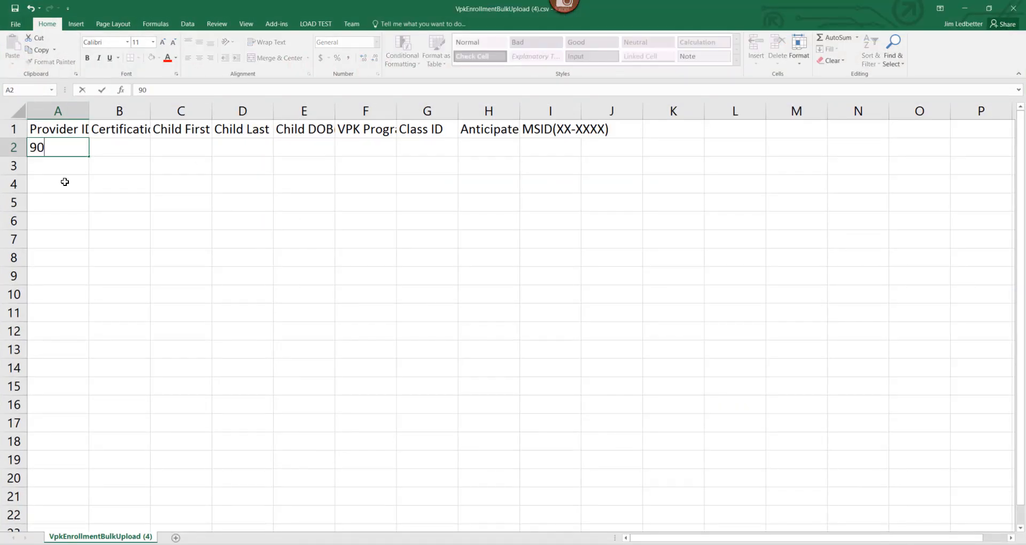
click(127, 132)
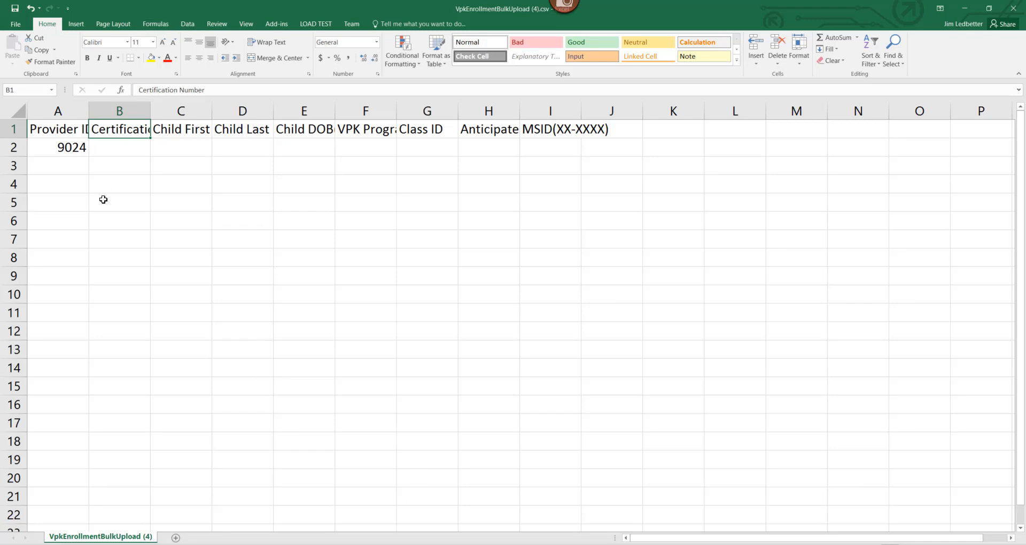
click(65, 148)
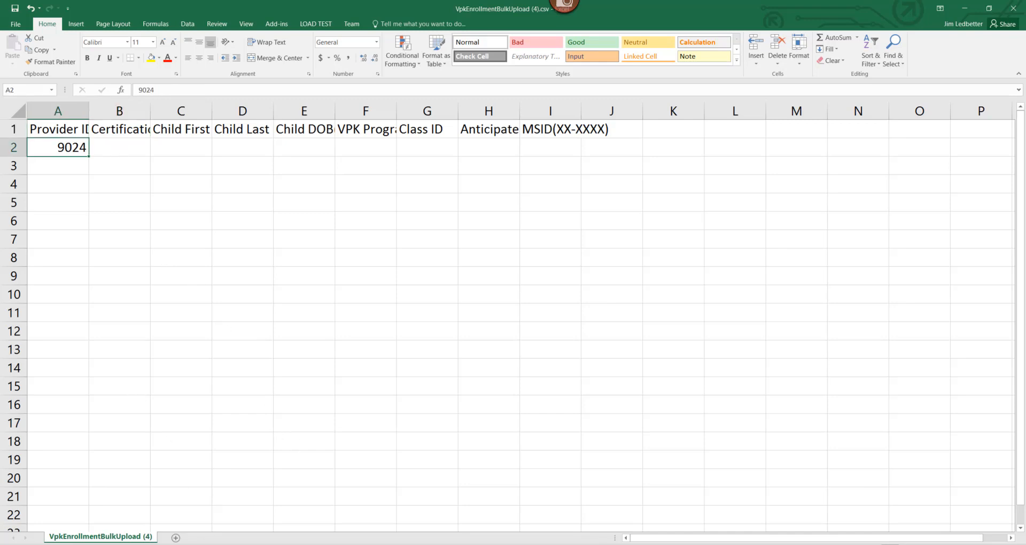
key(alt+Tab)
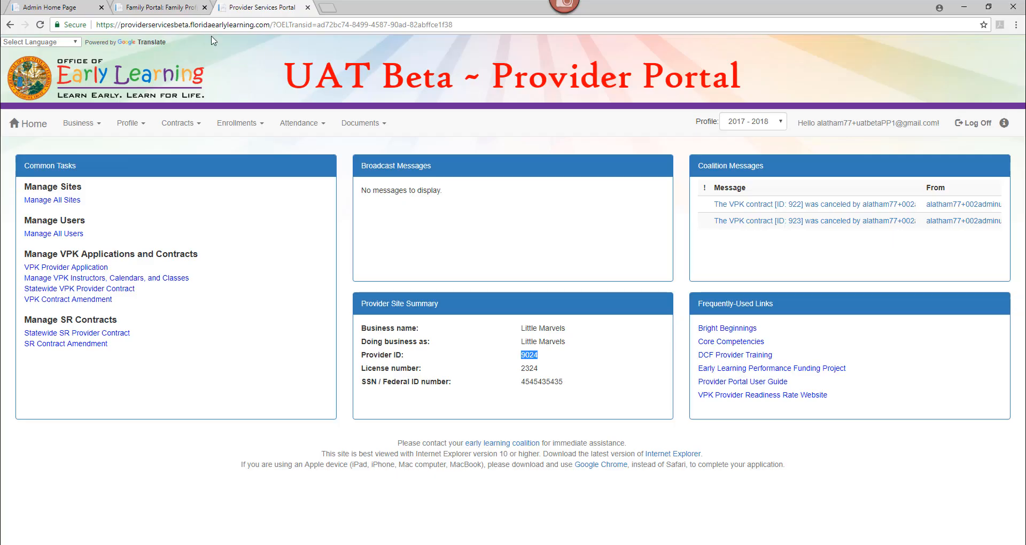
Step: Download the first child's VPK eligibility certificate from the Family Portal and view it at page width
click(179, 8)
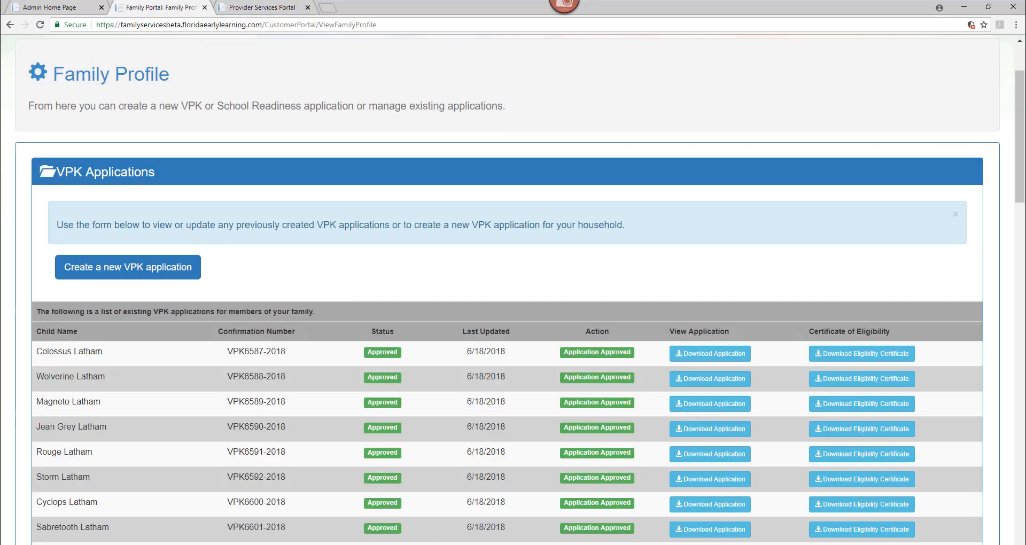
click(858, 362)
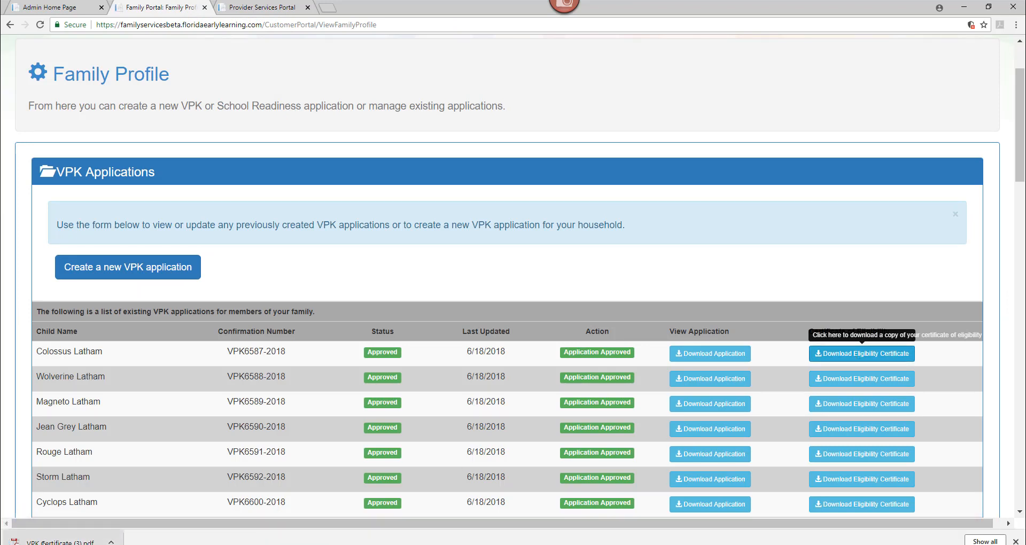
click(44, 543)
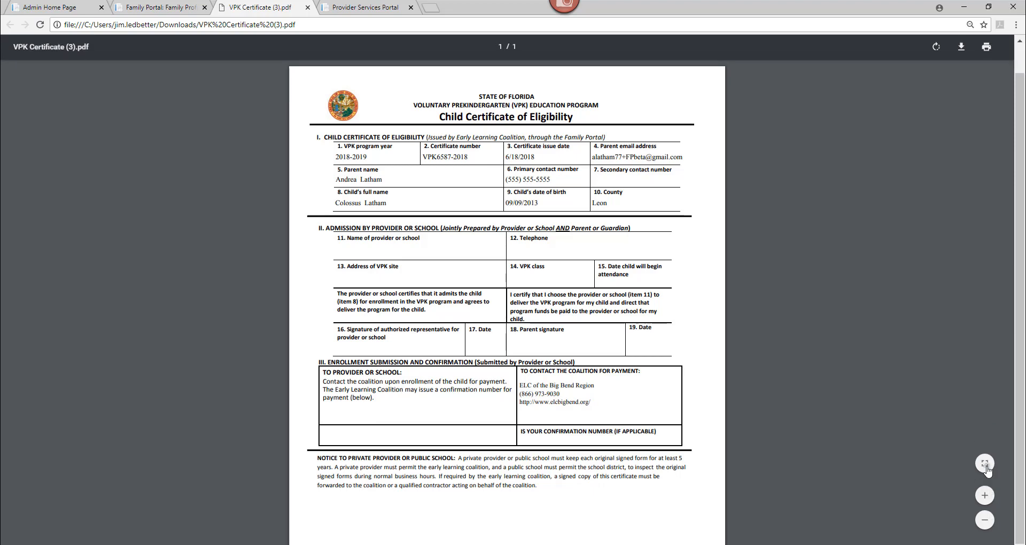
click(987, 469)
click(988, 469)
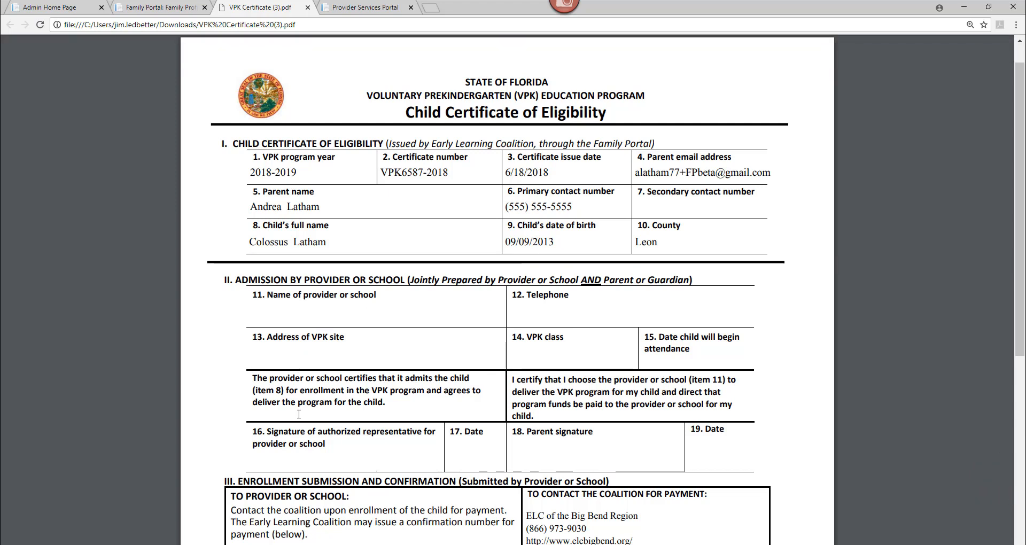
mouse_move(301, 544)
click(301, 513)
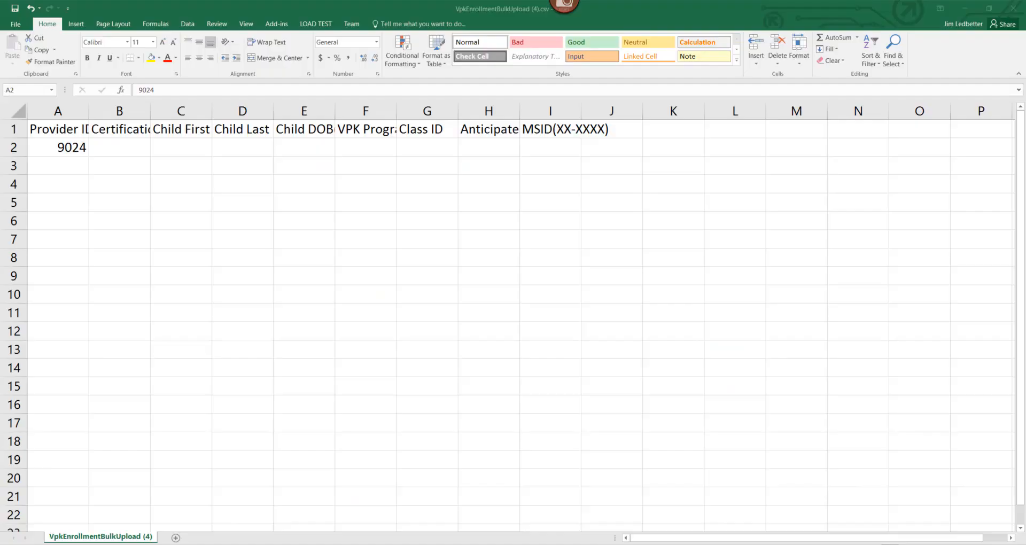
Step: Paste the certificate number from the PDF into B2 and AutoFit all columns
key(Tab)
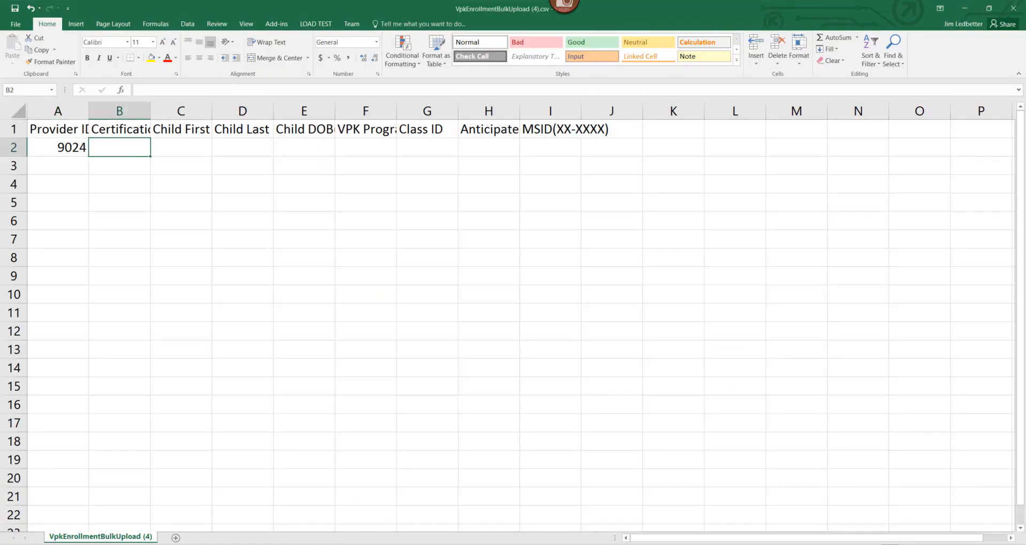
click(301, 514)
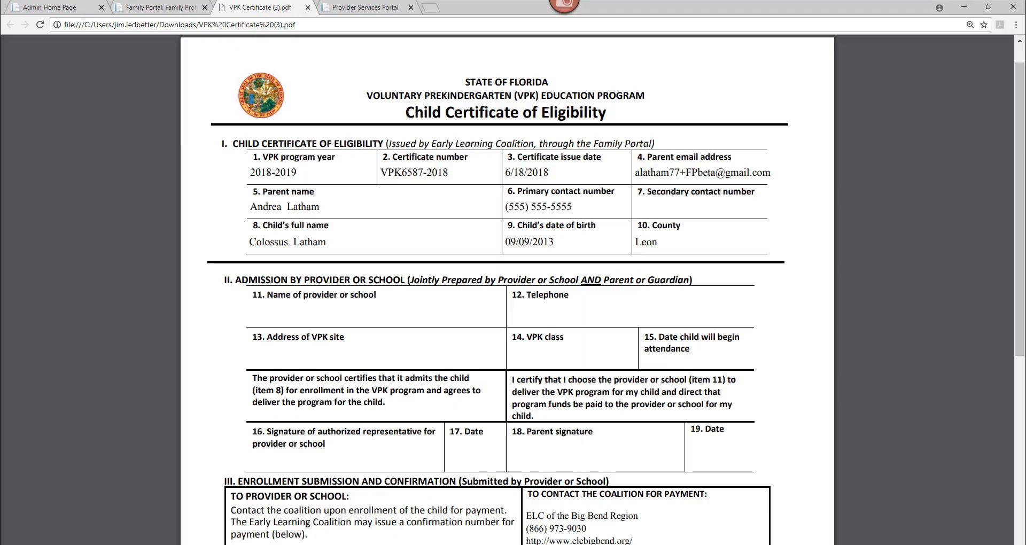
drag(453, 174, 386, 173)
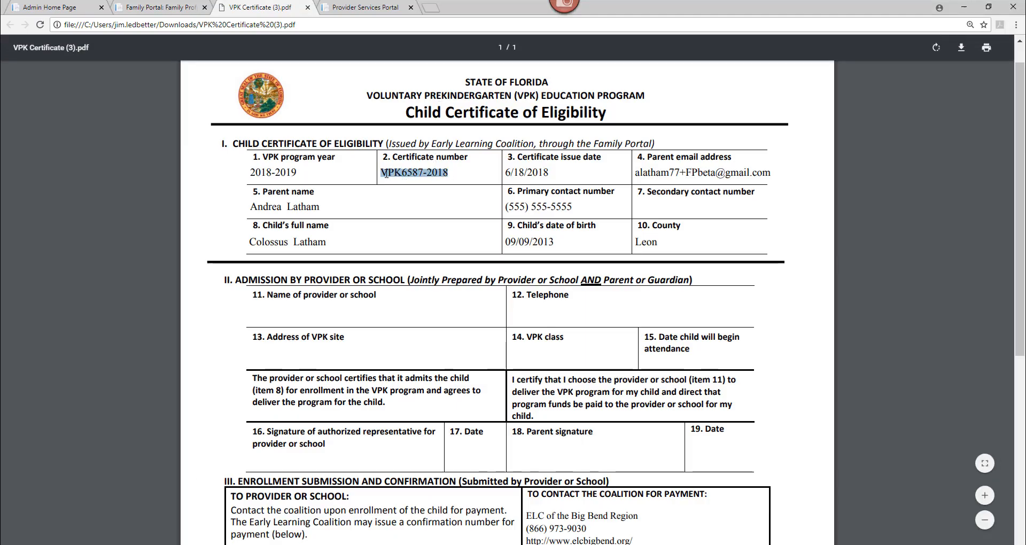
right_click(386, 173)
click(403, 186)
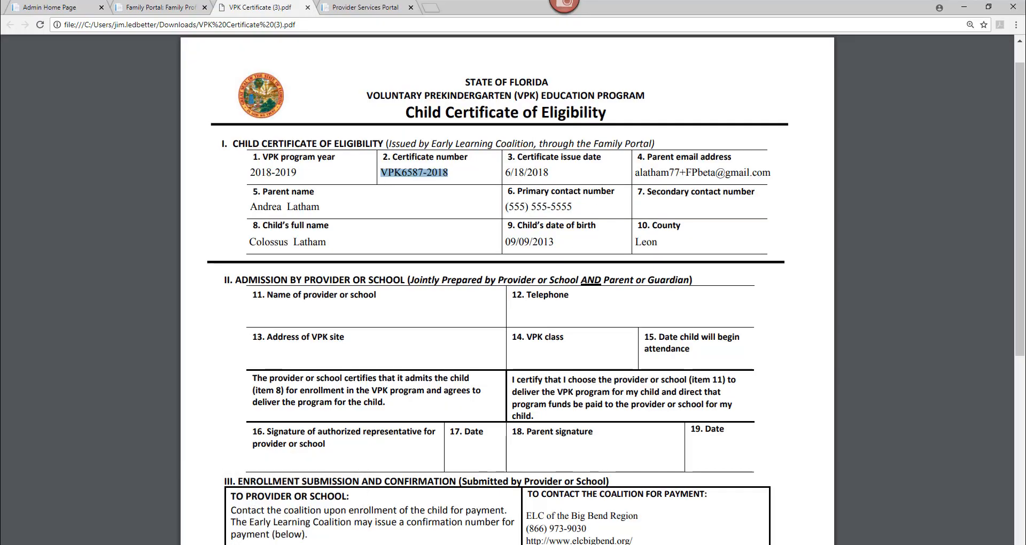
click(272, 514)
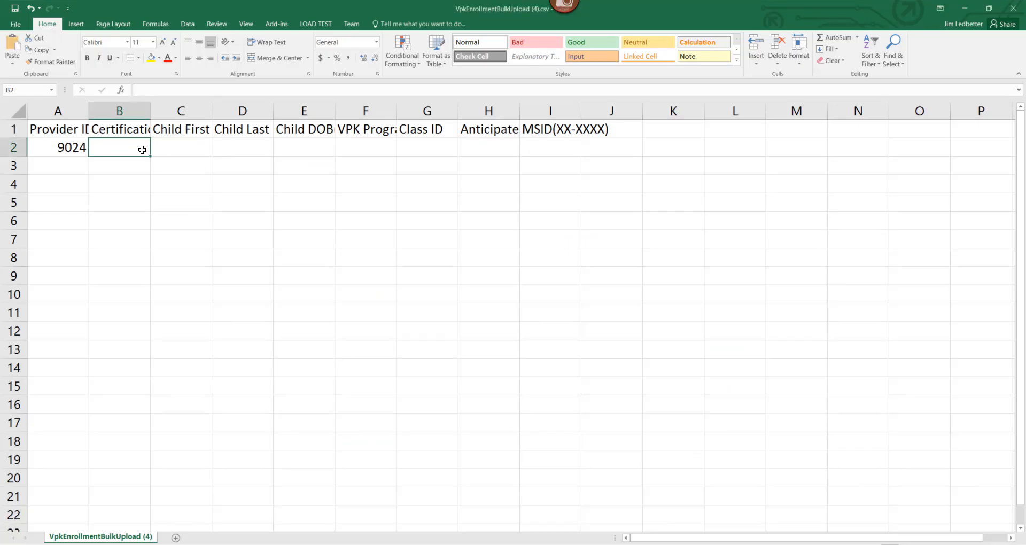
key(ctrl+v)
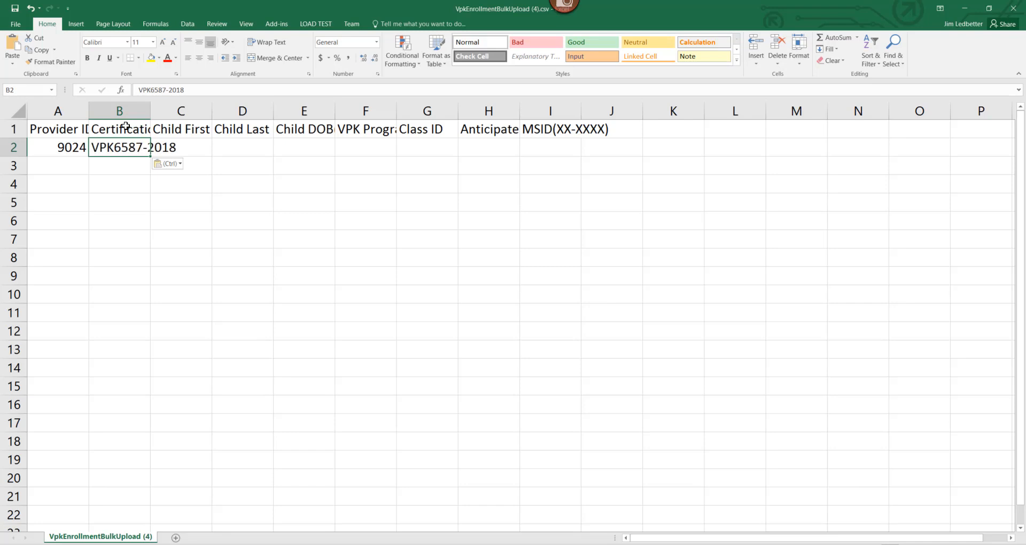
click(19, 112)
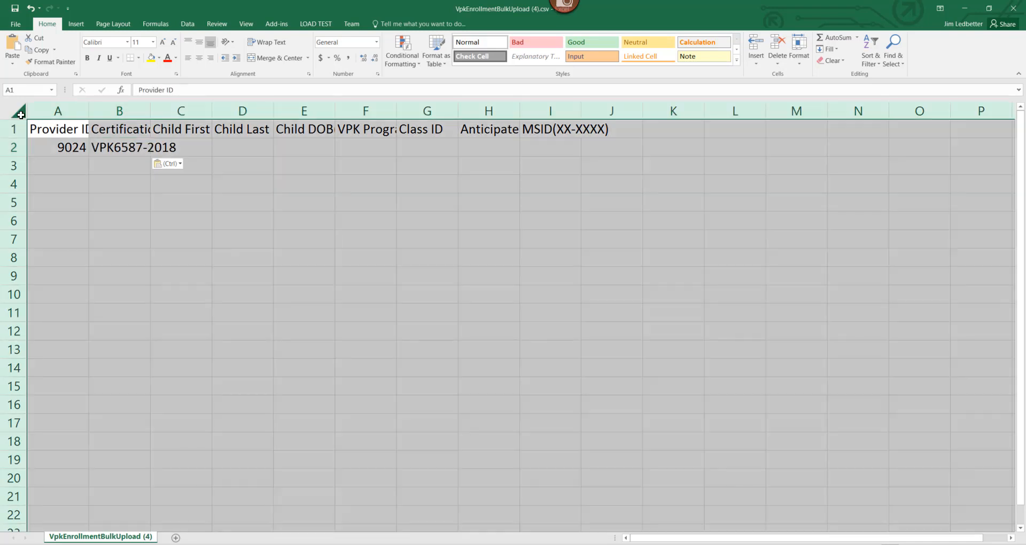
double_click(89, 111)
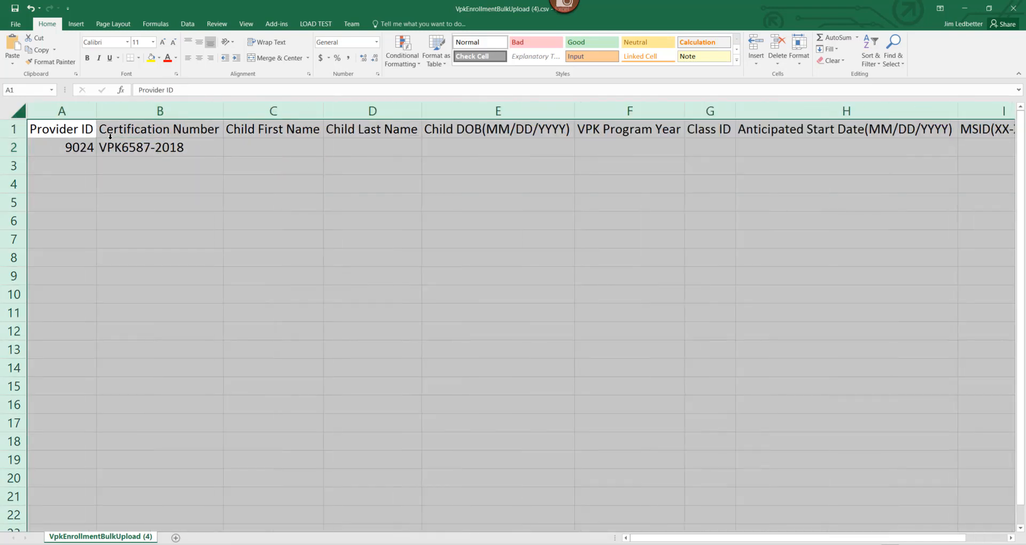
Step: Enter the child's first name in C2 and last name in D2
click(290, 149)
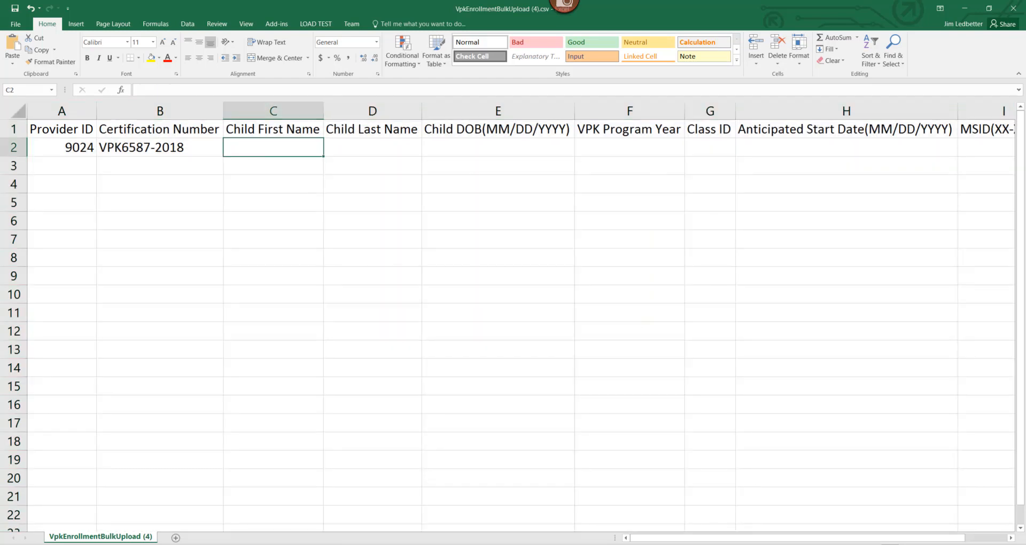
key(alt+Tab)
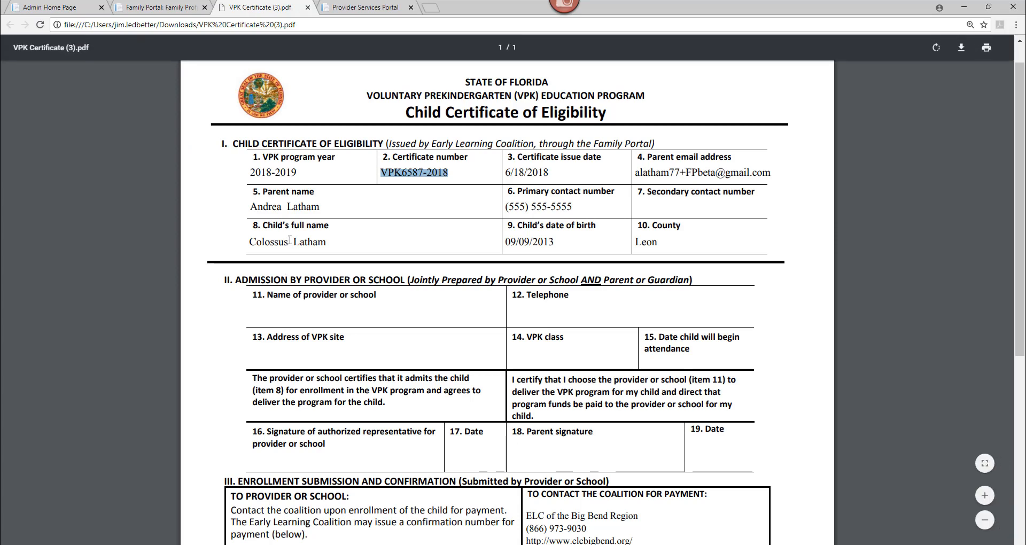
drag(288, 244, 255, 242)
right_click(255, 242)
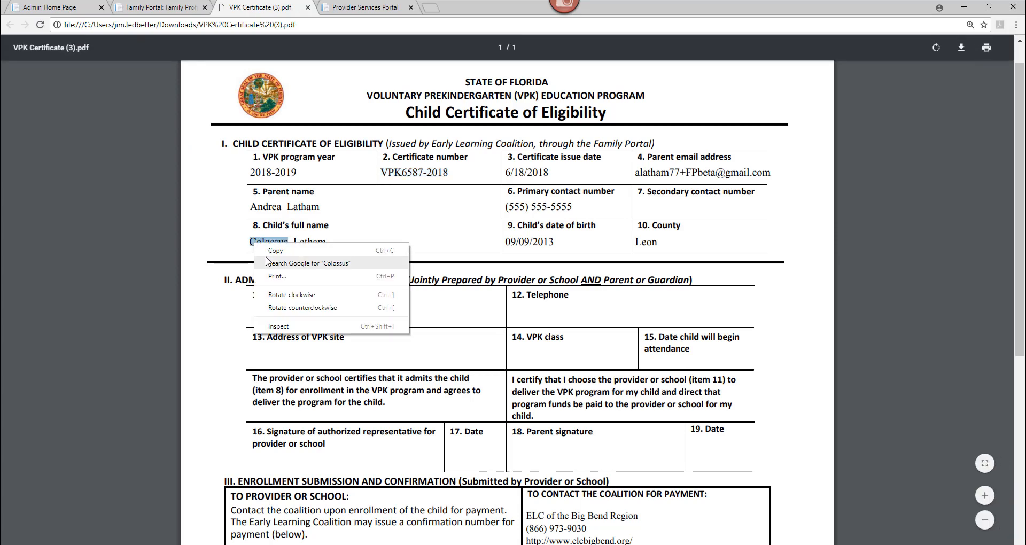
click(270, 256)
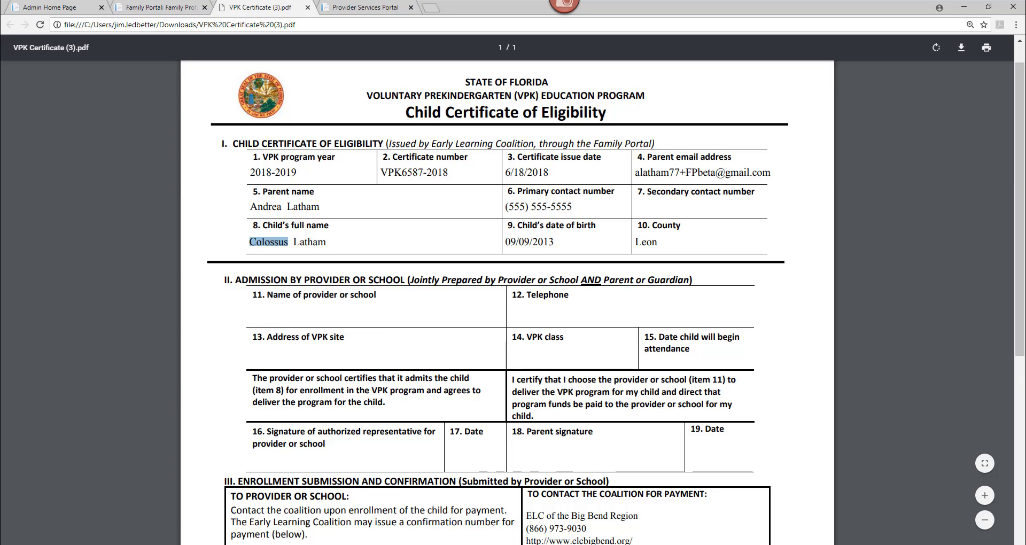
key(alt+Tab)
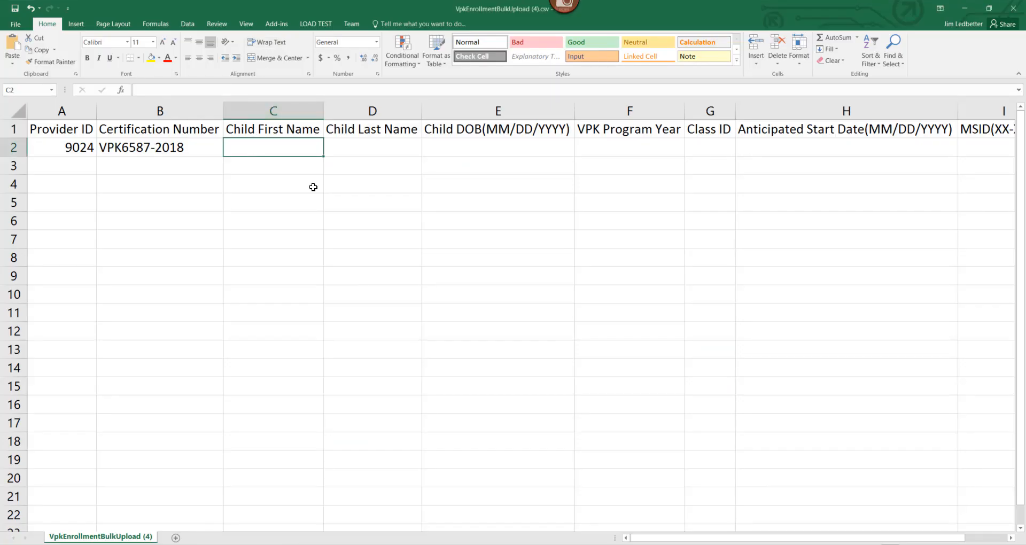
key(ctrl+v)
click(364, 145)
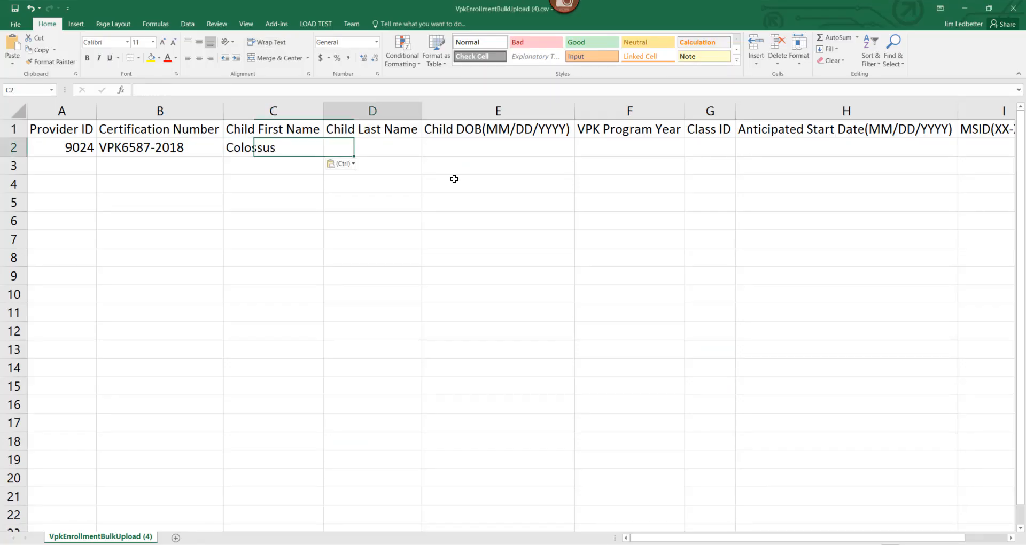
text(Latham)
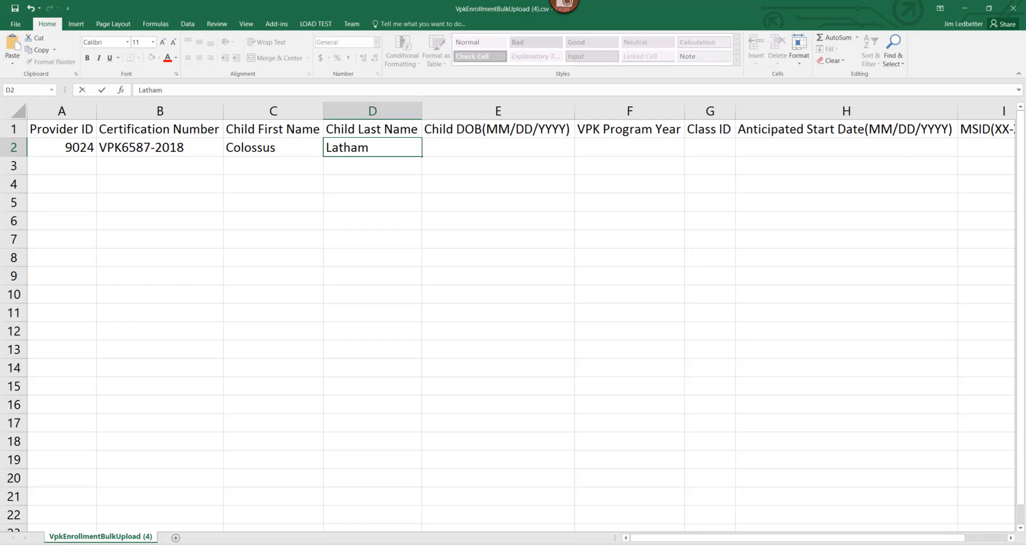
key(alt+Tab)
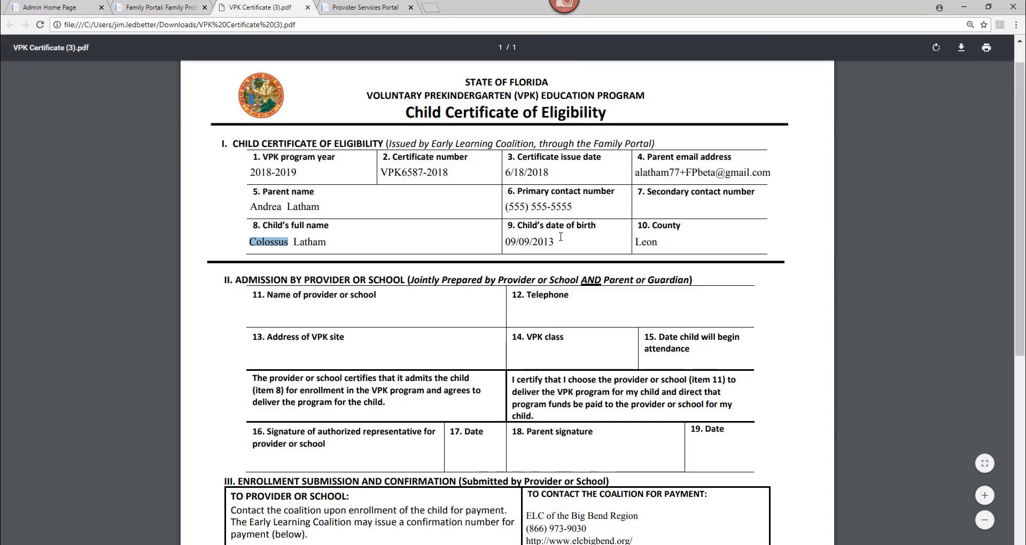
drag(554, 242, 506, 242)
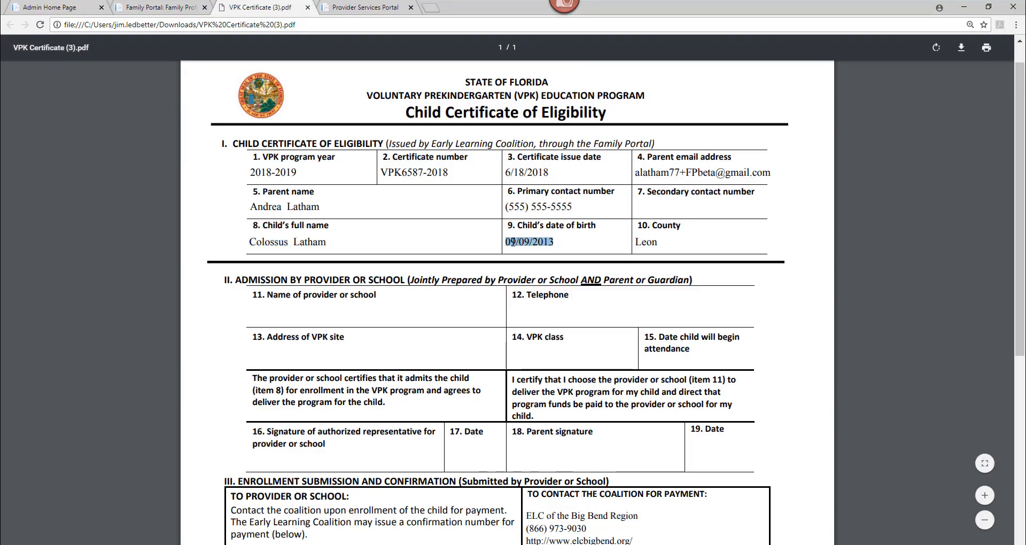
right_click(513, 242)
click(535, 252)
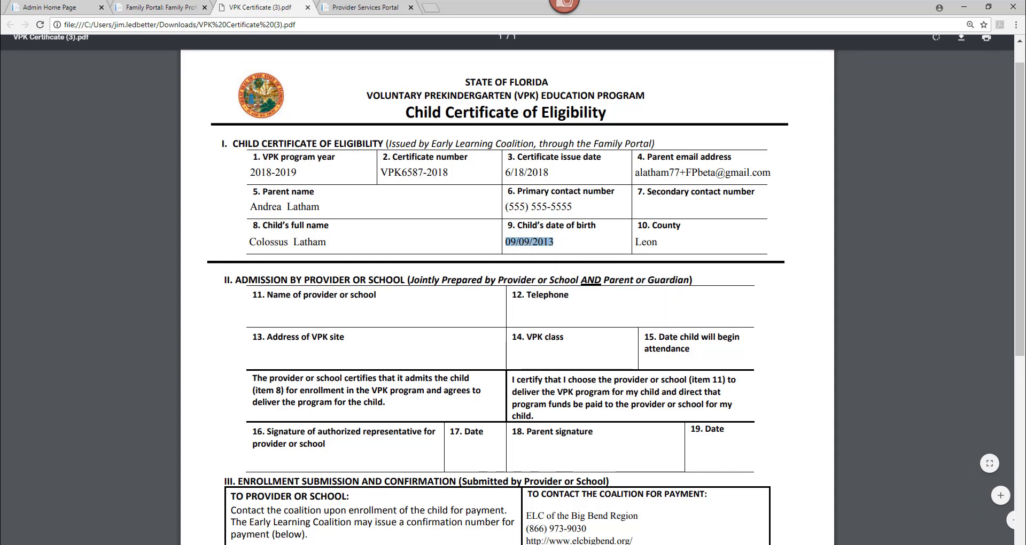
key(alt+Tab)
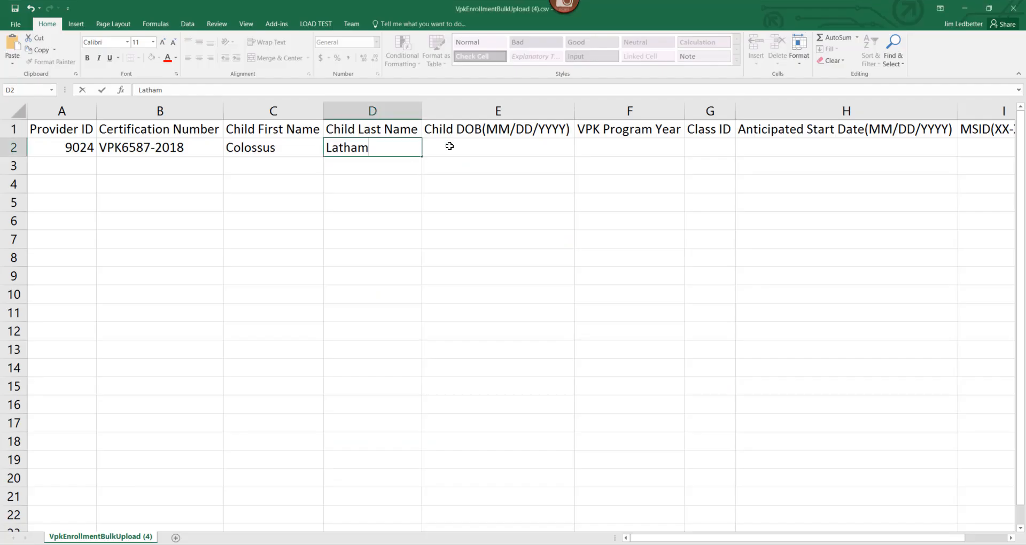
key(Tab)
key(ctrl+v)
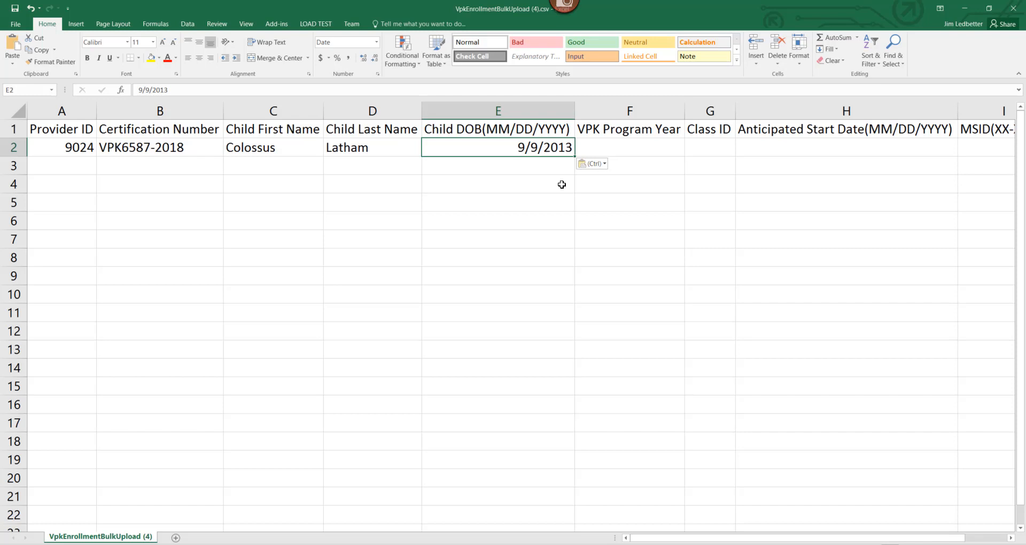
Step: Enter program year 2018 in F2, checked against the certificate's 2018-2019
key(Right)
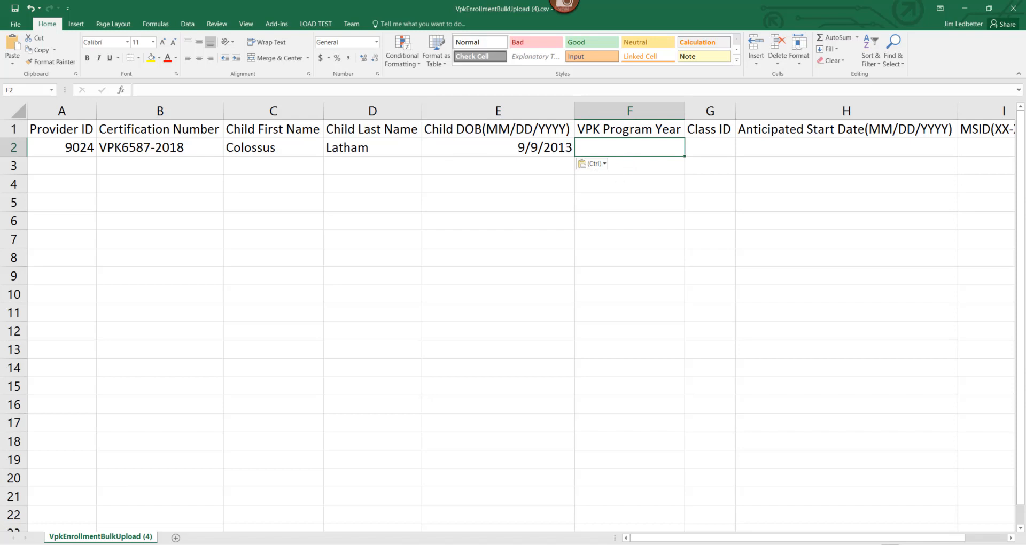
key(alt+Tab)
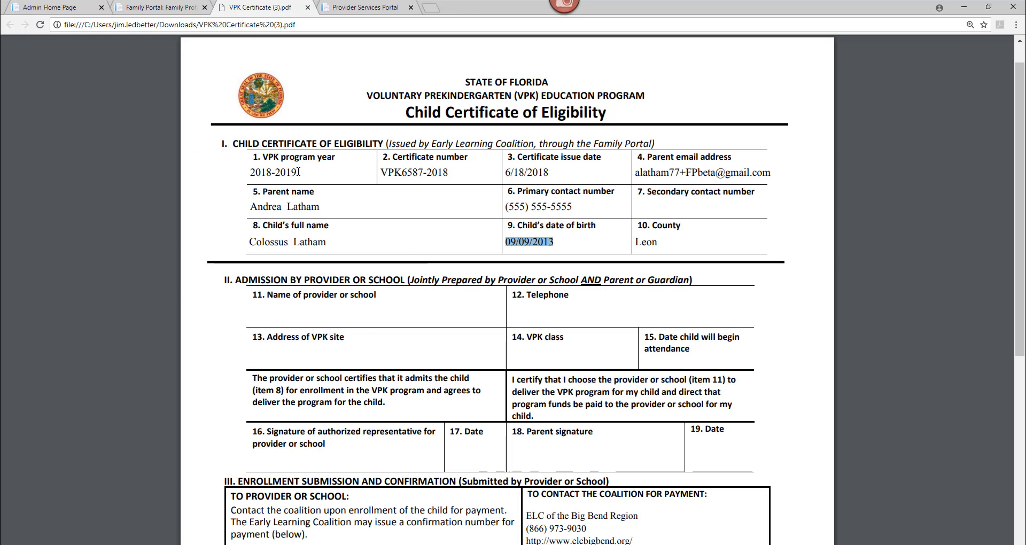
drag(299, 172, 247, 172)
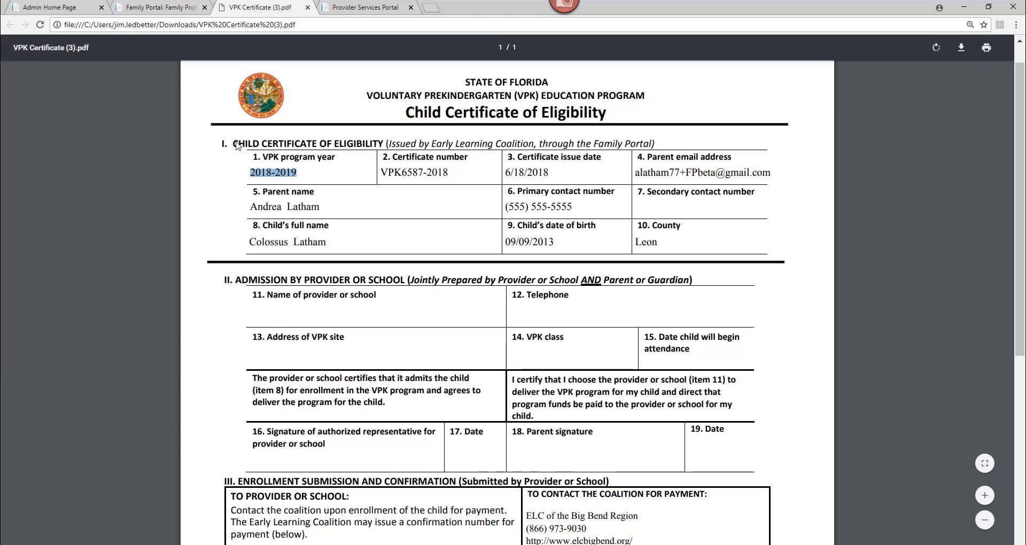
key(alt+Tab)
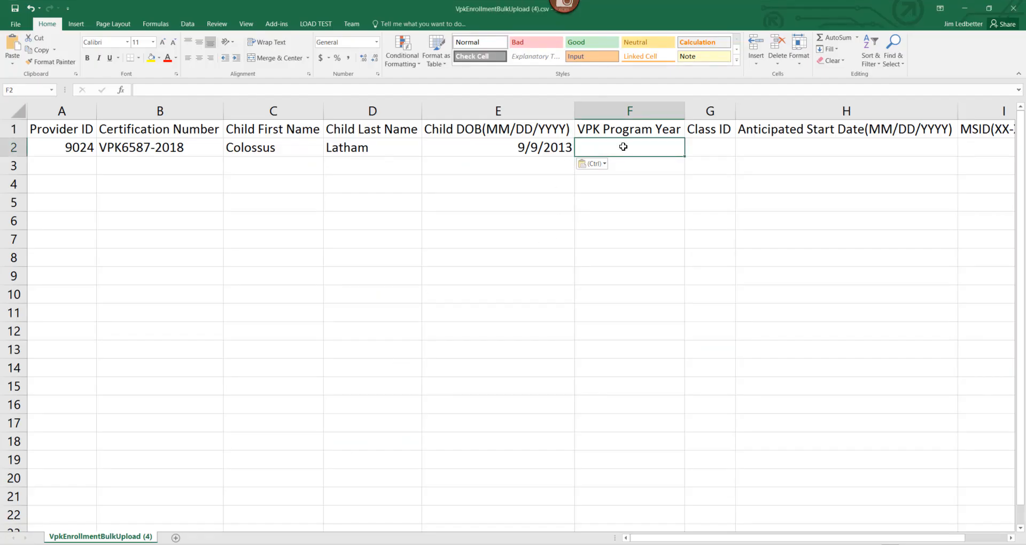
text(2018)
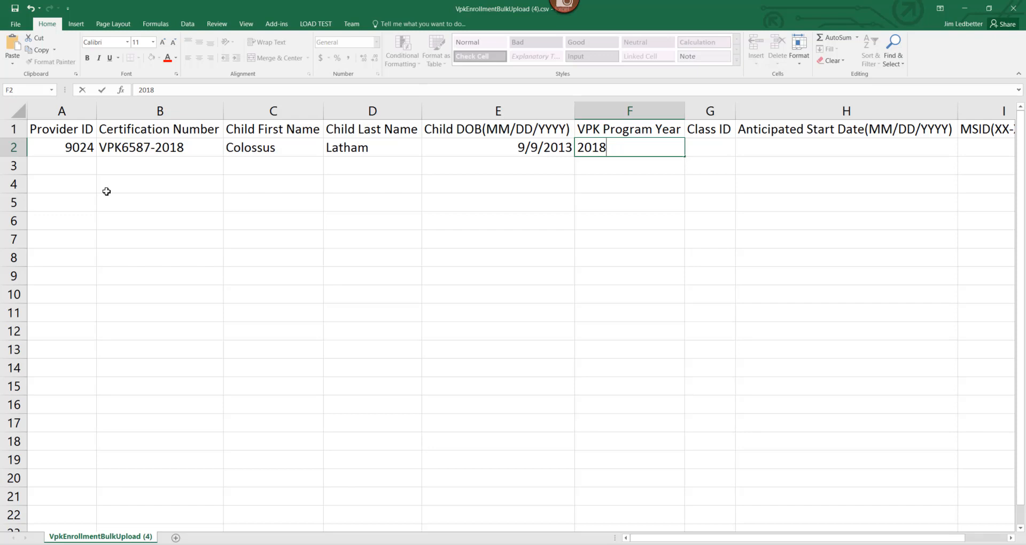
click(177, 160)
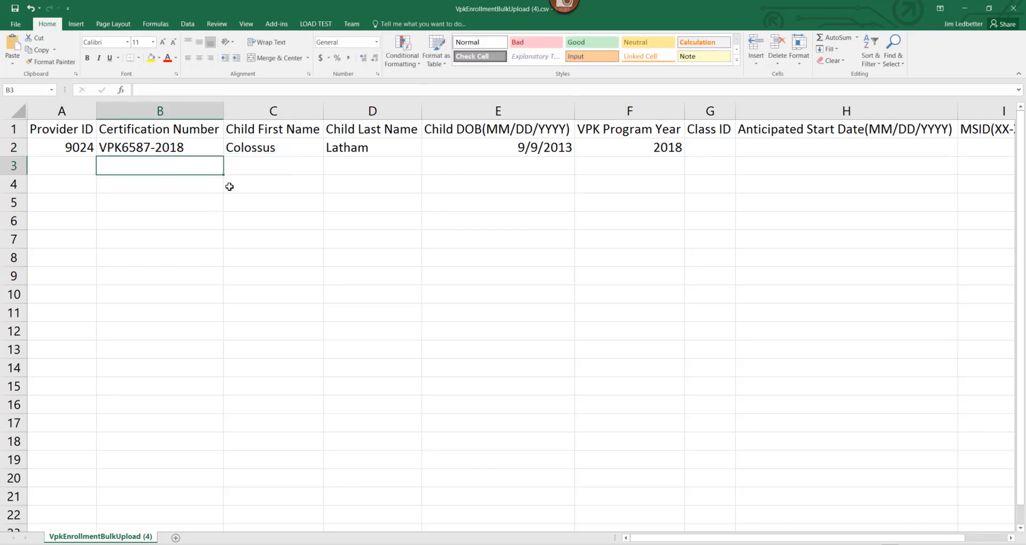
click(181, 148)
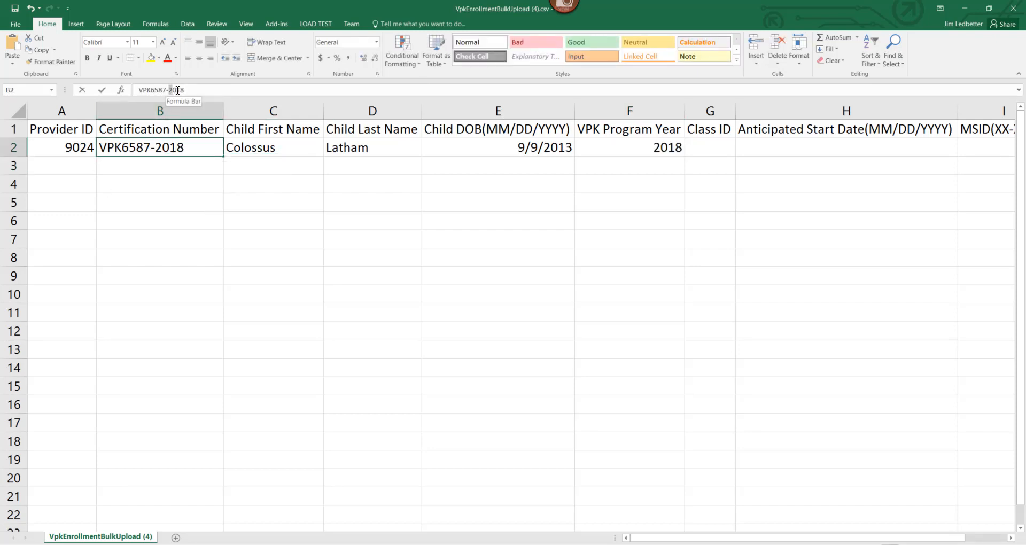
drag(170, 90, 184, 89)
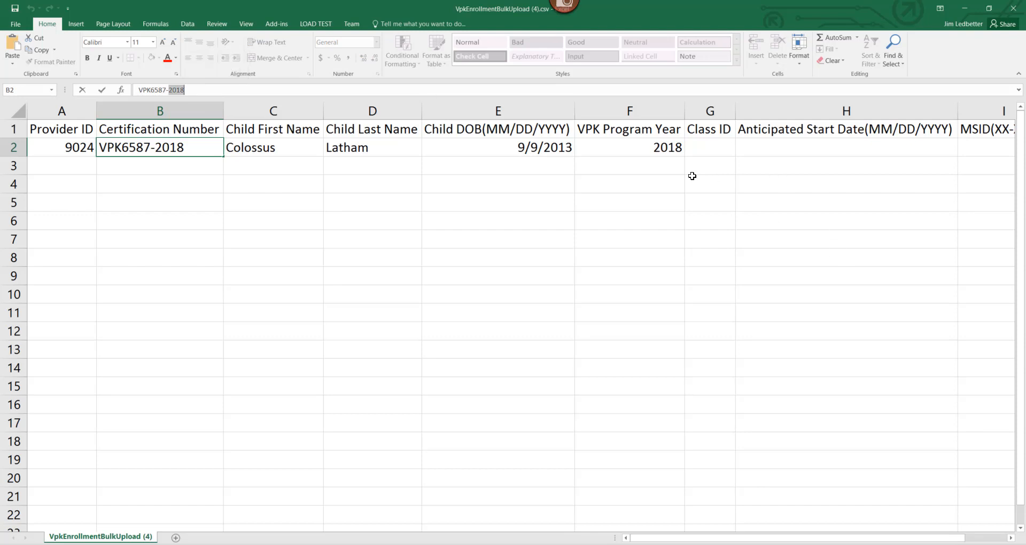
click(666, 148)
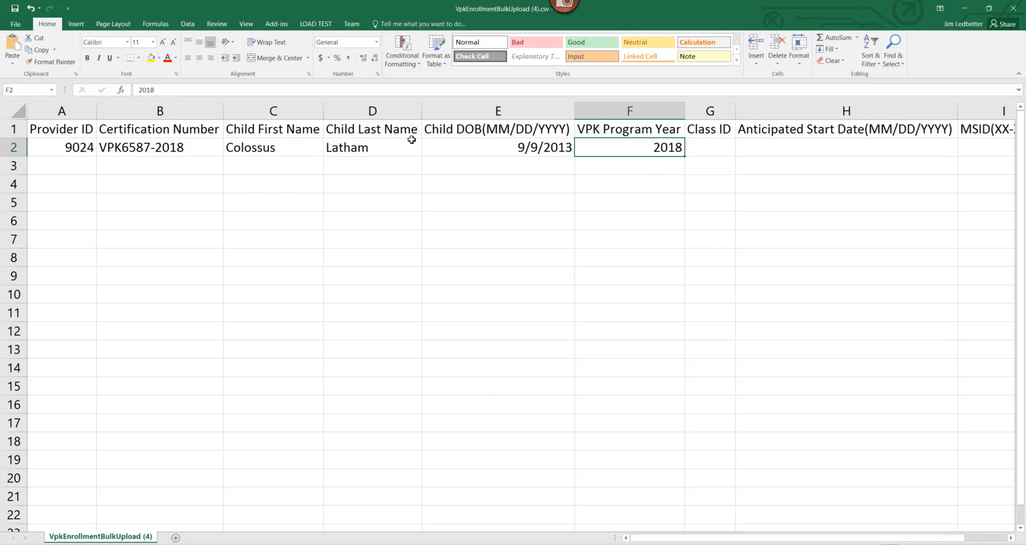
click(163, 150)
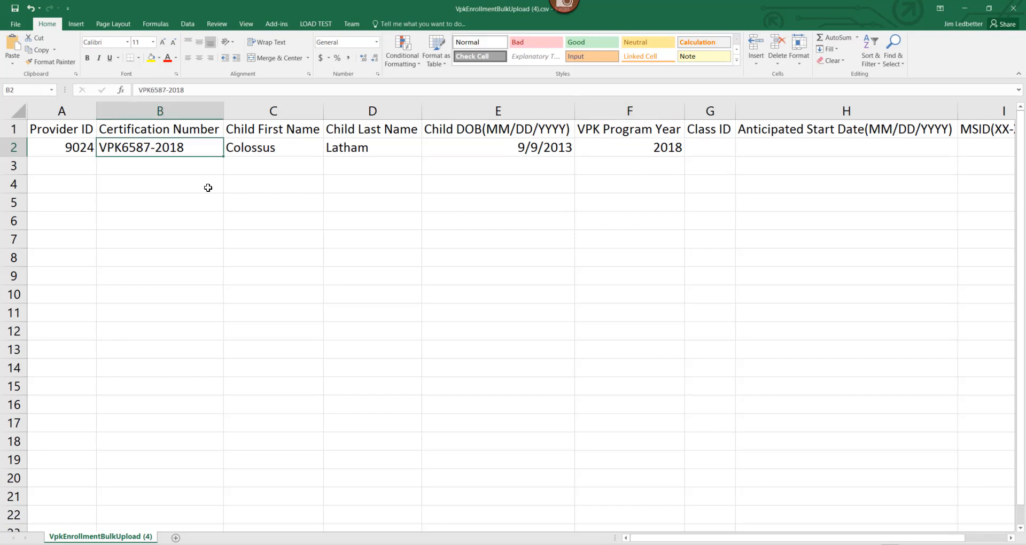
click(632, 154)
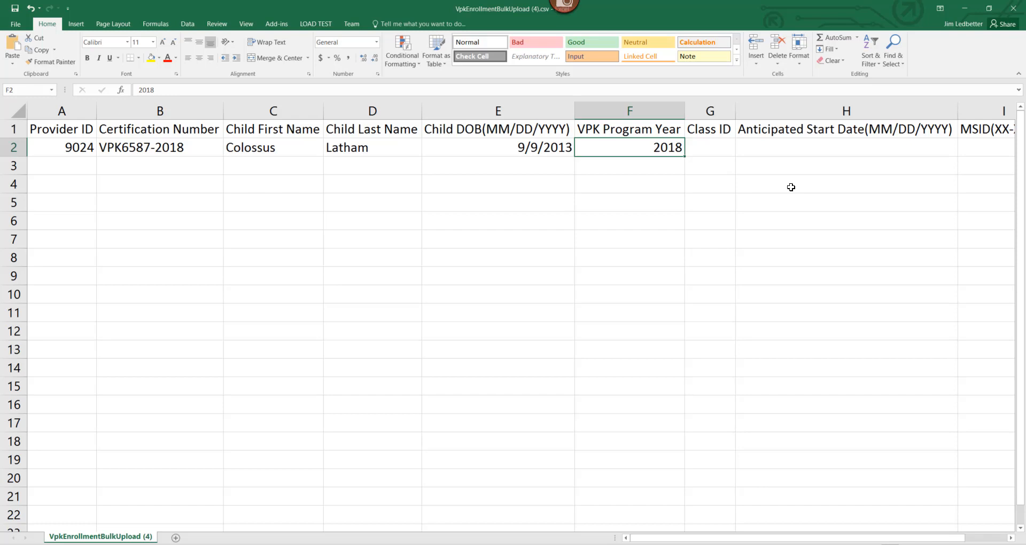
click(153, 150)
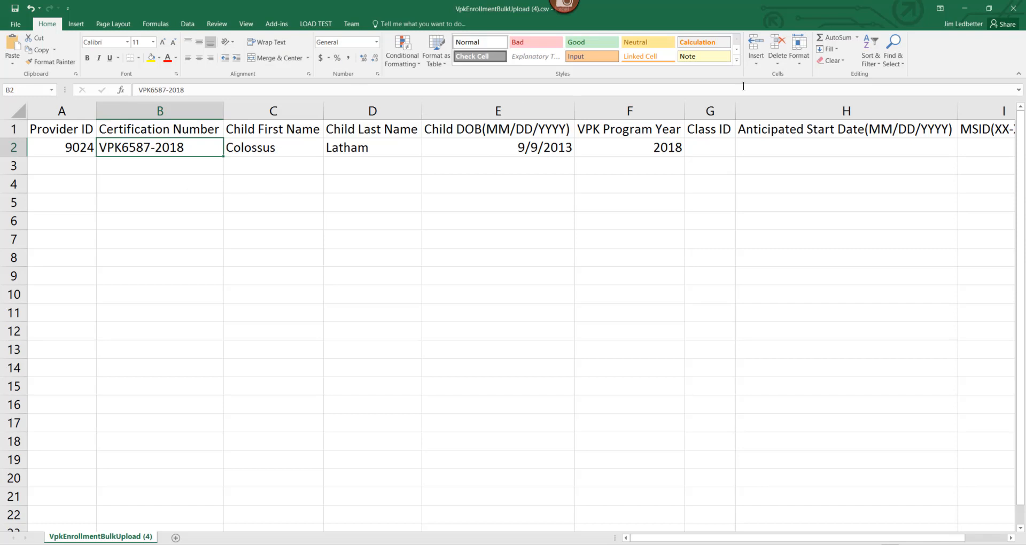
click(660, 151)
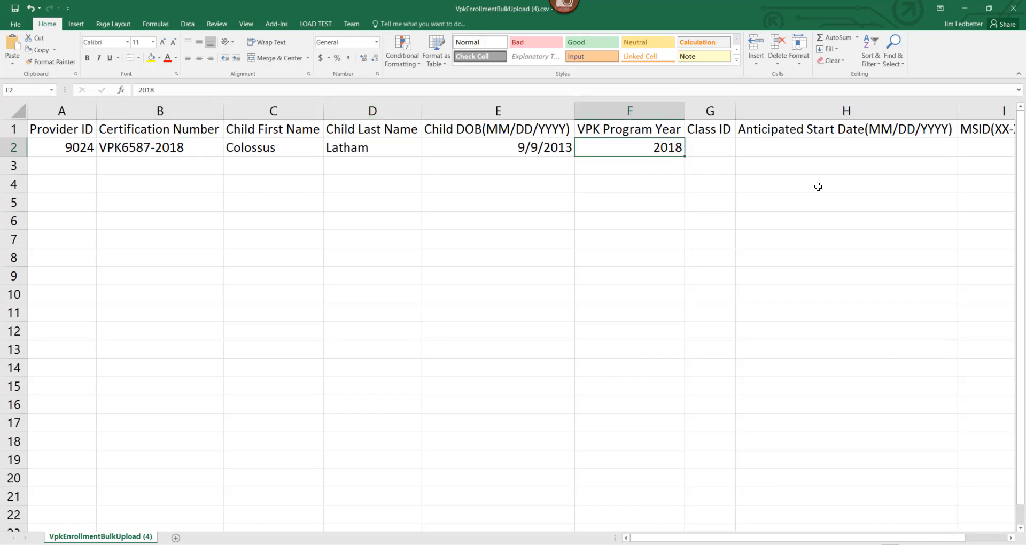
key(Tab)
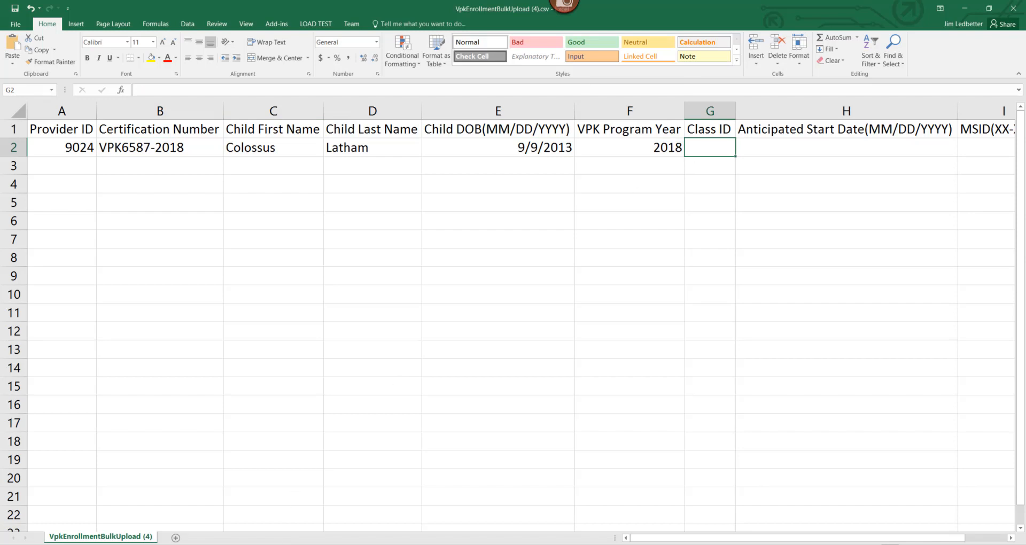
Step: Reselect 2018-2019, School-year (540 hours) and AF18 - X-Men to view class dates 08/27/2018–05/17/2019
key(alt+Tab)
click(240, 123)
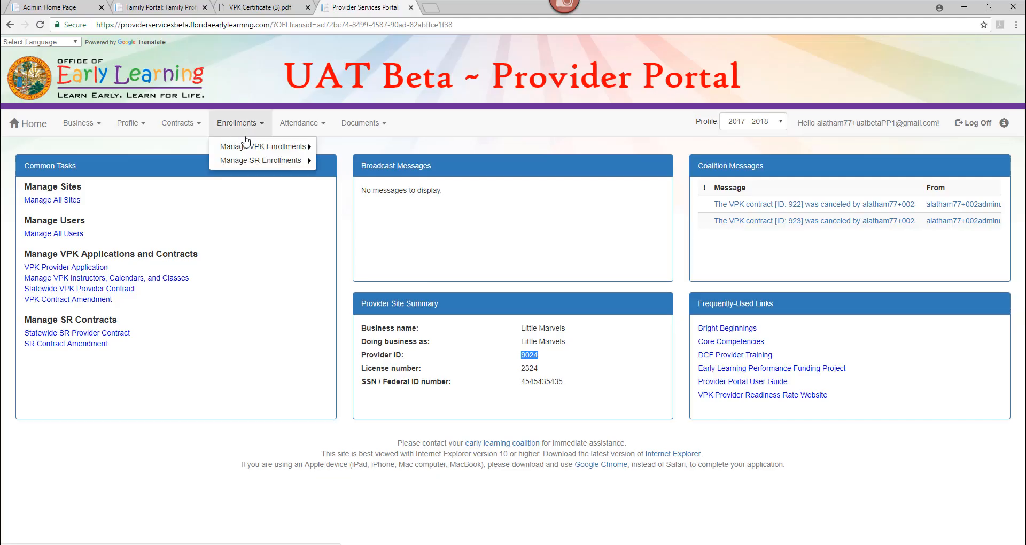
click(337, 150)
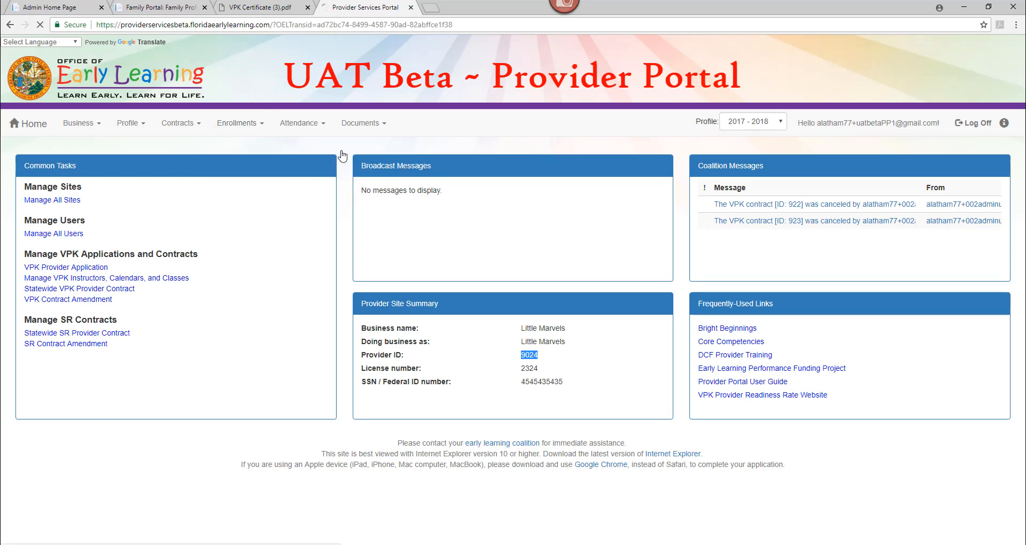
click(131, 230)
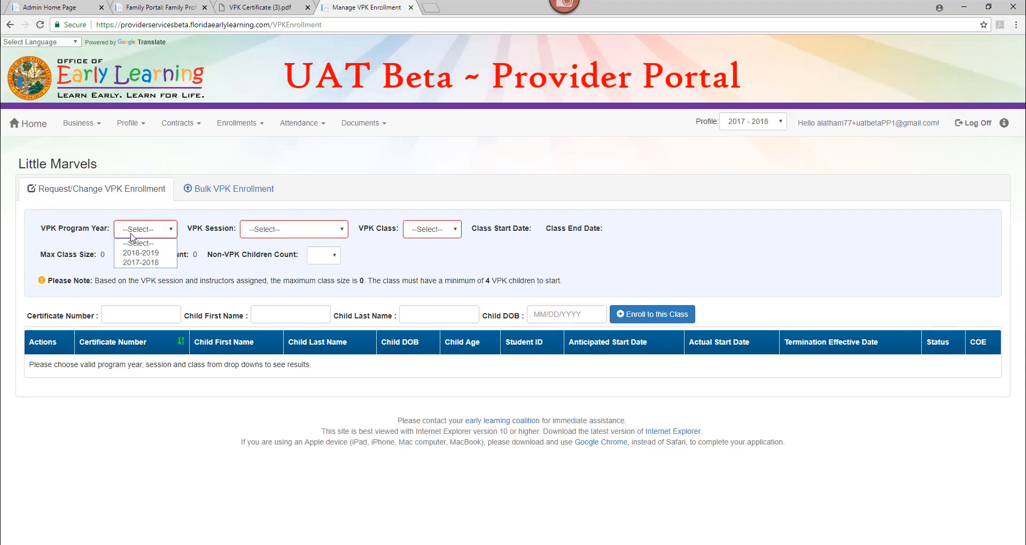
click(133, 253)
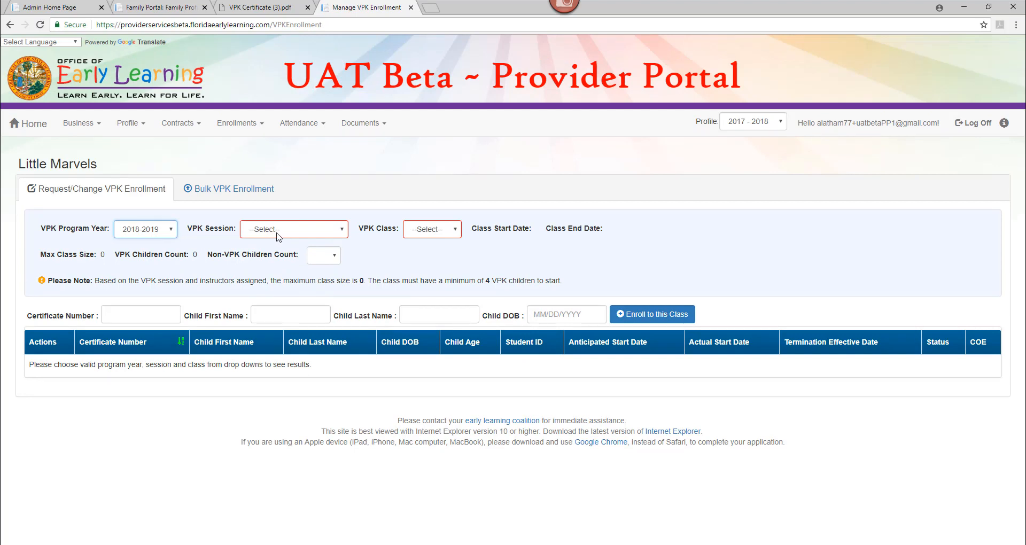
click(277, 233)
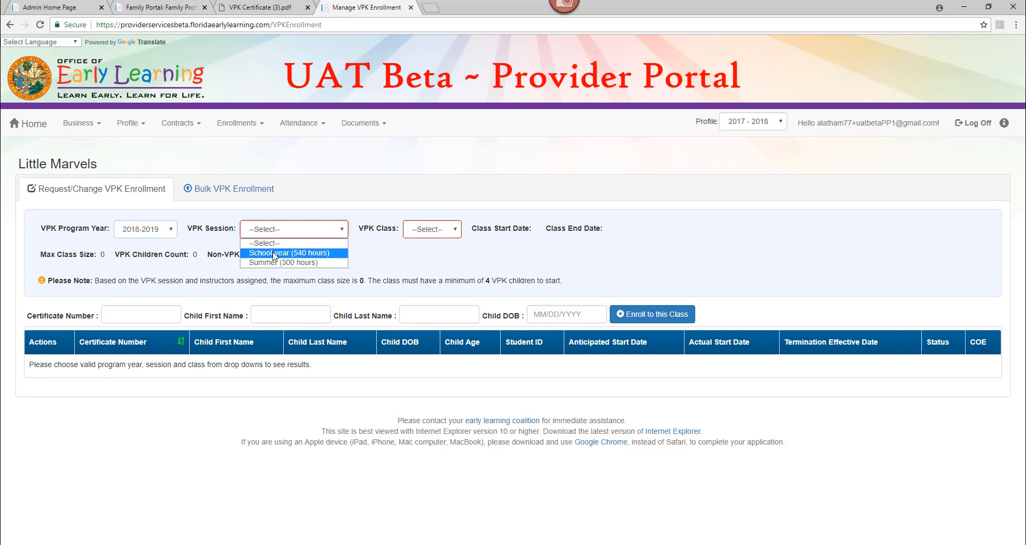
click(274, 249)
click(440, 231)
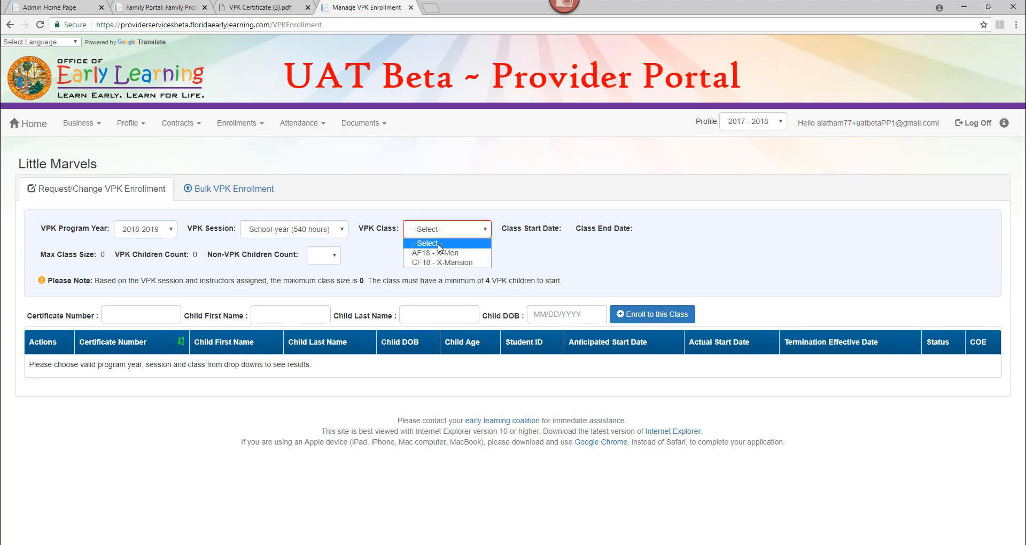
click(438, 254)
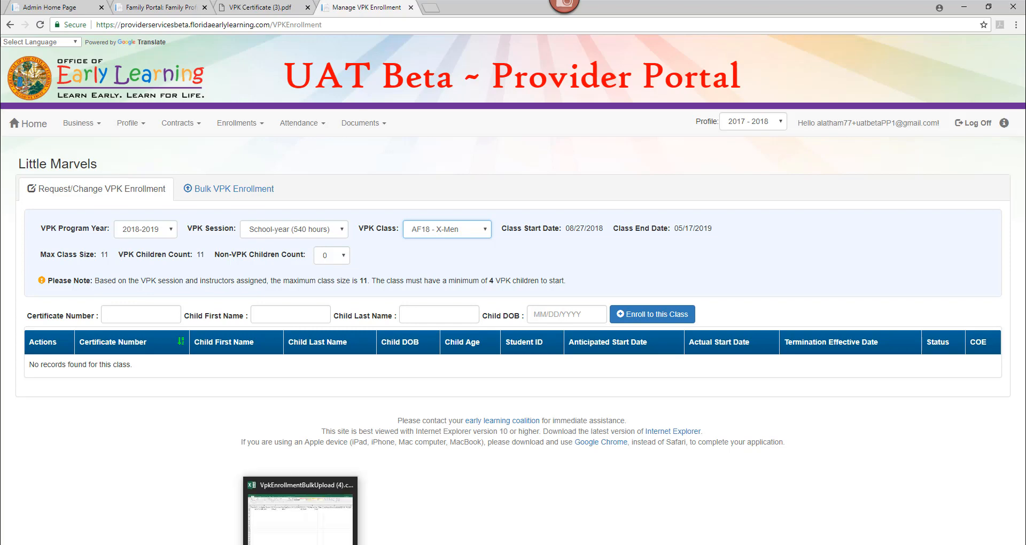
click(300, 542)
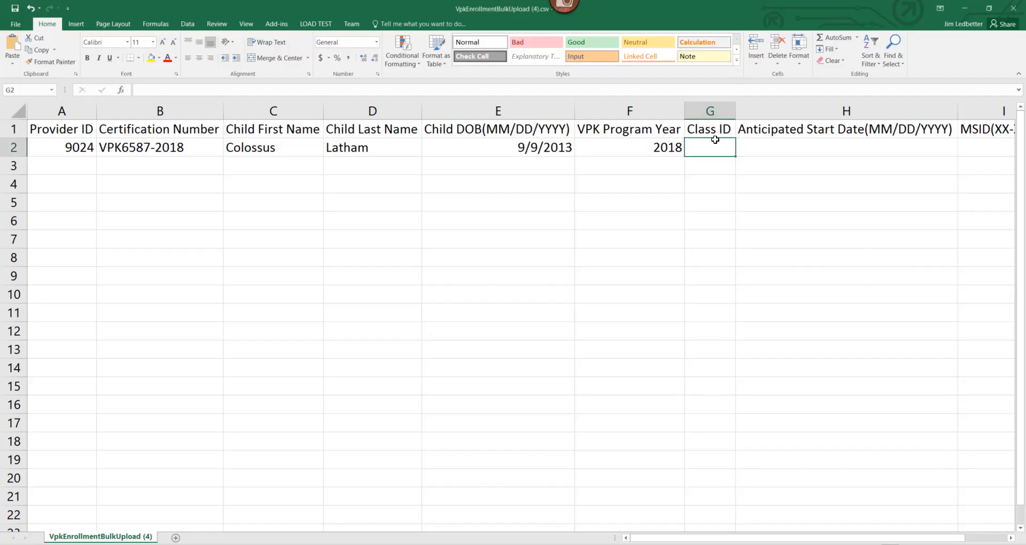
Step: Enter Class ID AF18 in G2 and the portal's class start date 8/27/2018 in H2
text(AF)
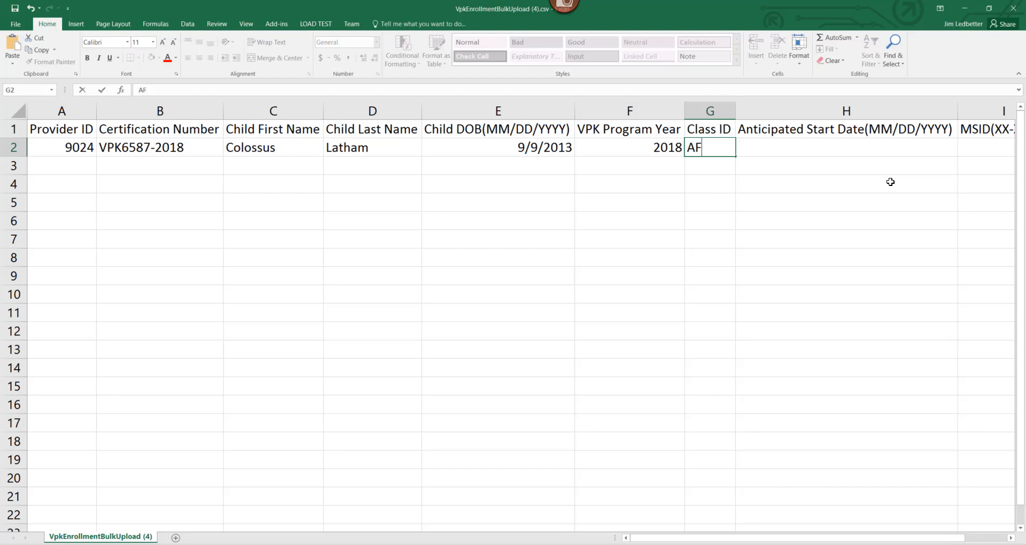
text(18)
key(Tab)
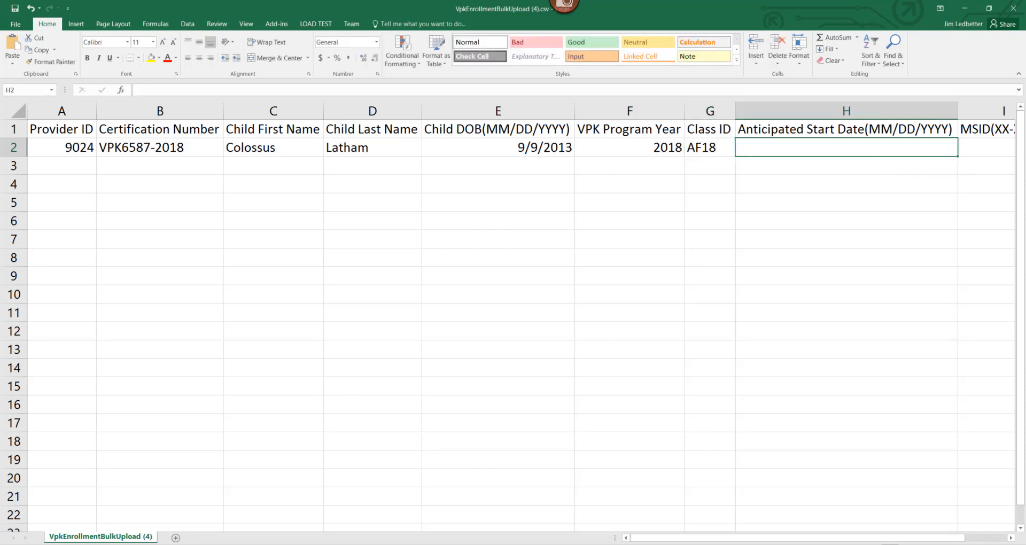
click(173, 544)
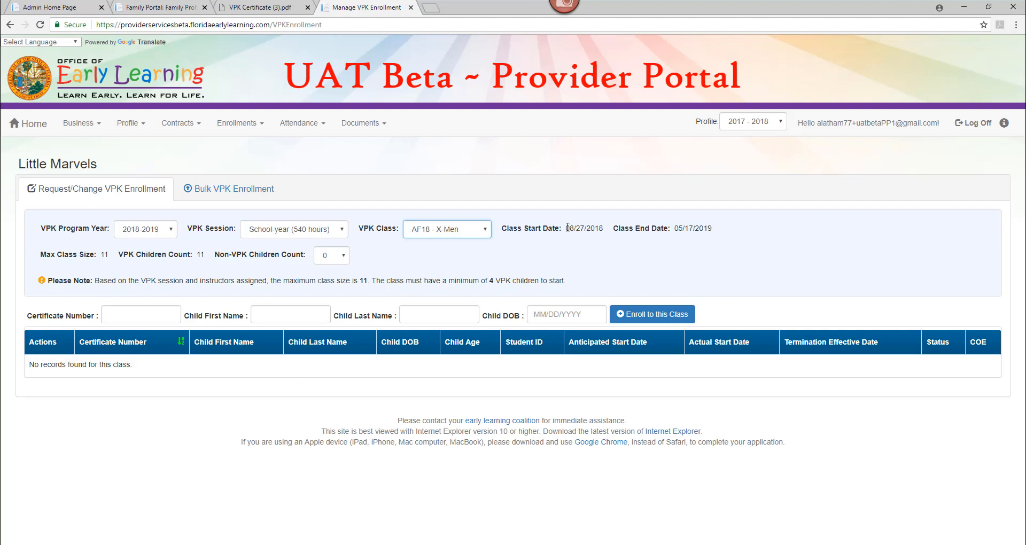
drag(568, 227, 603, 230)
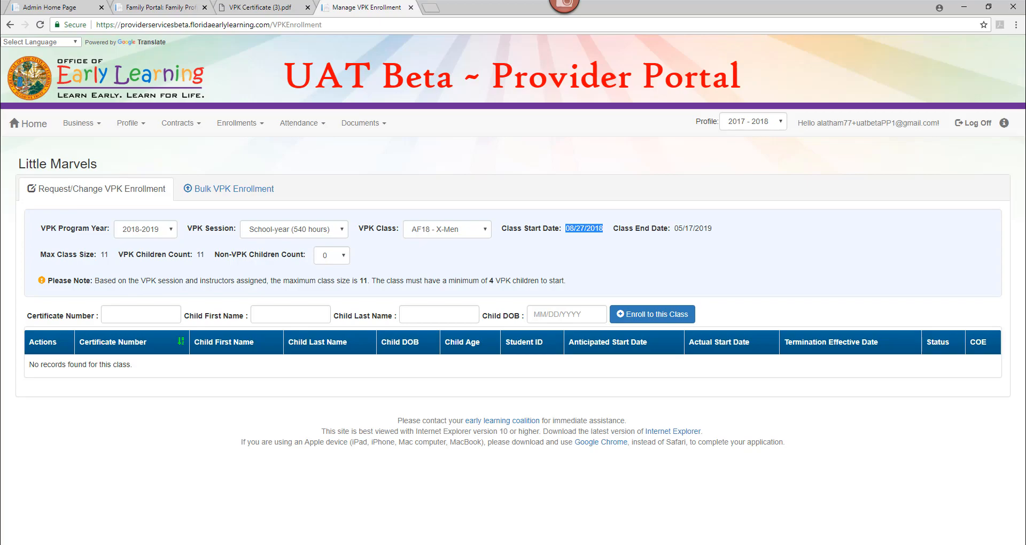
click(214, 544)
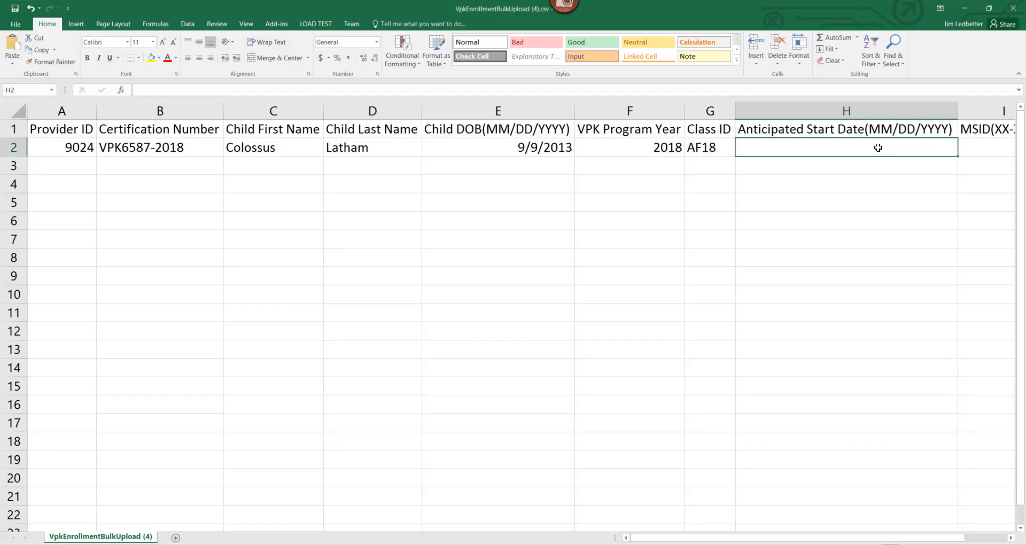
text(8/27/)
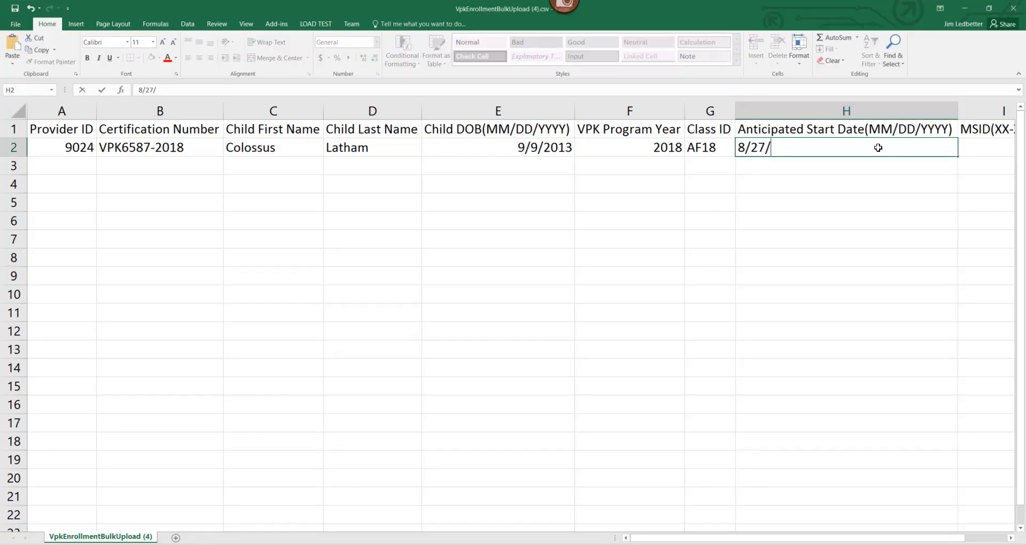
text(2018)
click(912, 212)
drag(950, 538, 991, 541)
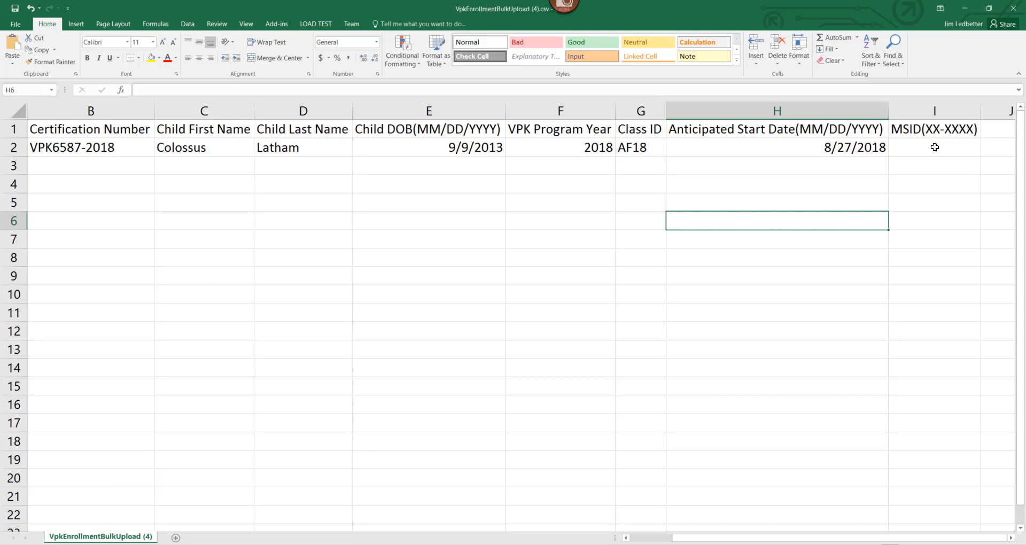
click(931, 131)
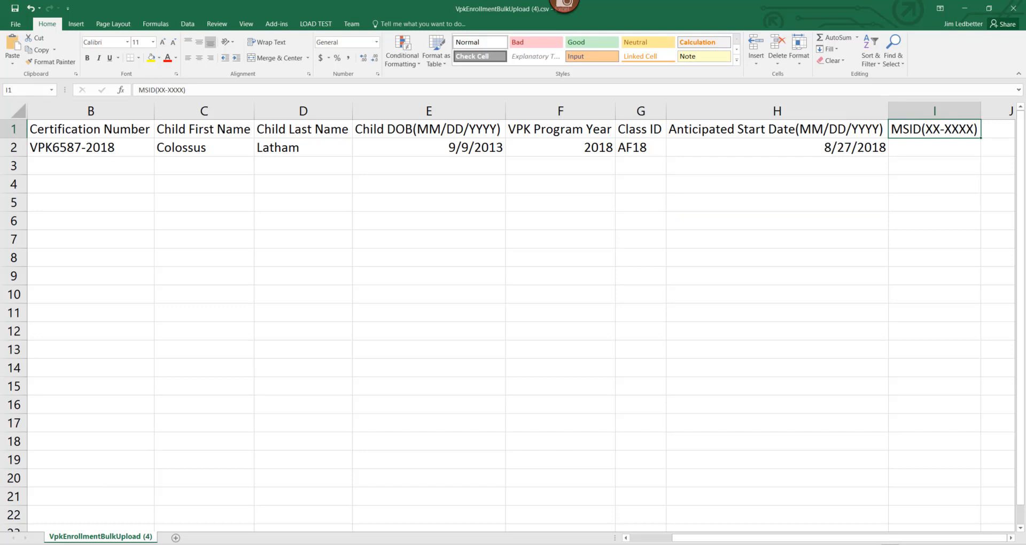
click(929, 147)
key(Left)
key(Left)
key(Left)
key(Left)
key(Left)
key(Left)
key(Left)
key(Left)
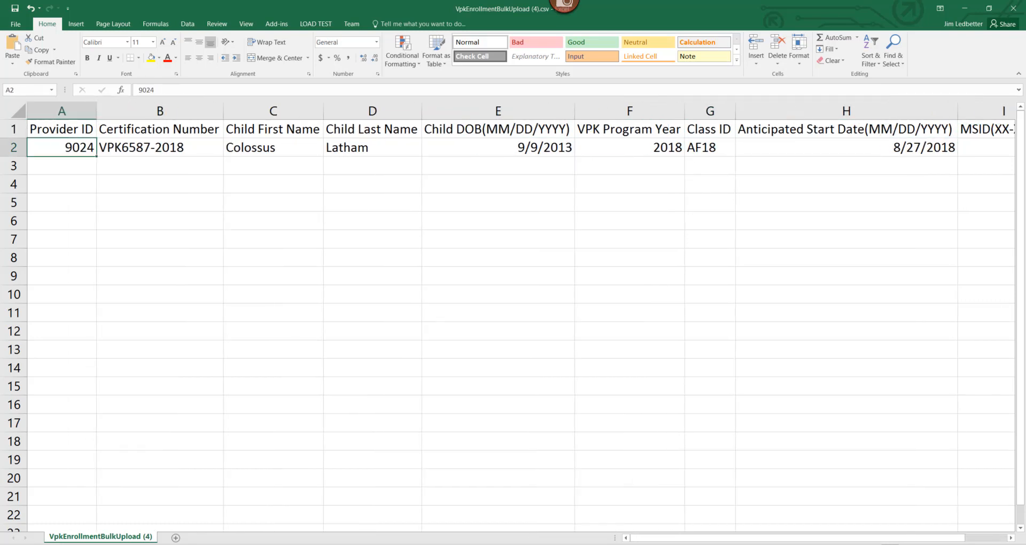
key(Right)
key(Right)
key(Right)
key(Right)
key(Right)
key(Right)
key(Right)
key(Right)
key(Right)
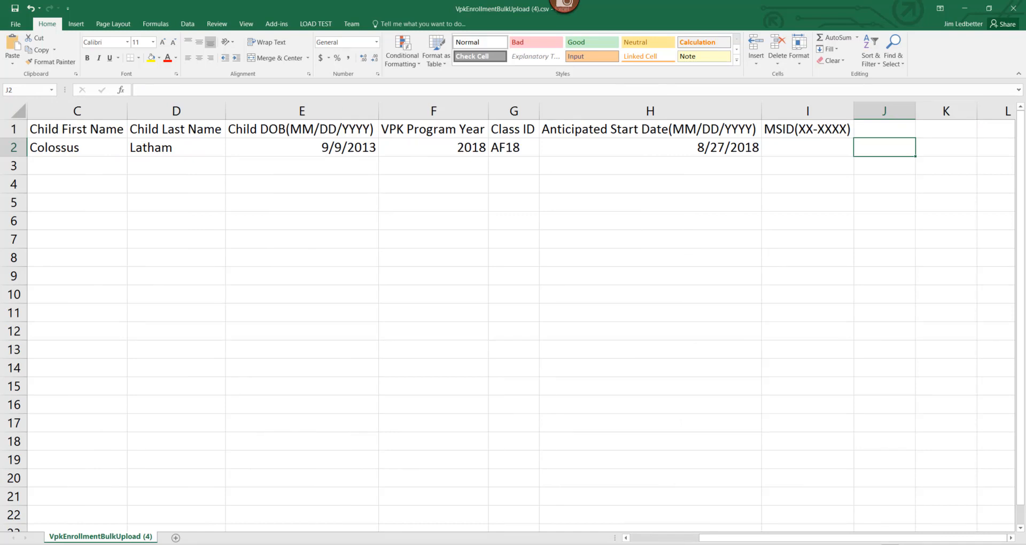
key(Left)
key(Left)
key(Left)
key(Left)
key(Left)
key(Left)
key(Left)
key(Left)
key(Left)
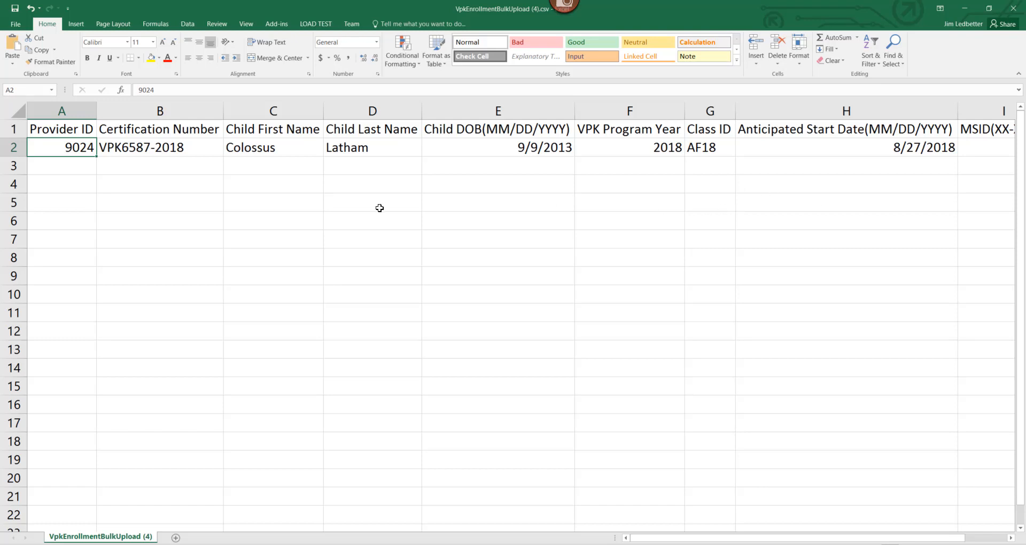
click(16, 24)
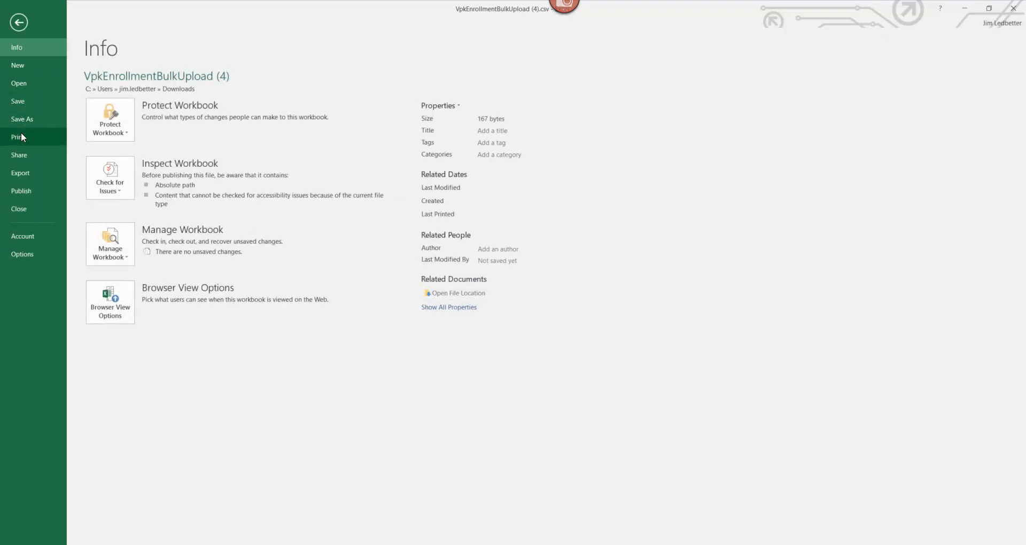
Step: Save to the Desktop as CSV (Comma delimited) named 'xmen fall class1', keeping the CSV format
click(22, 119)
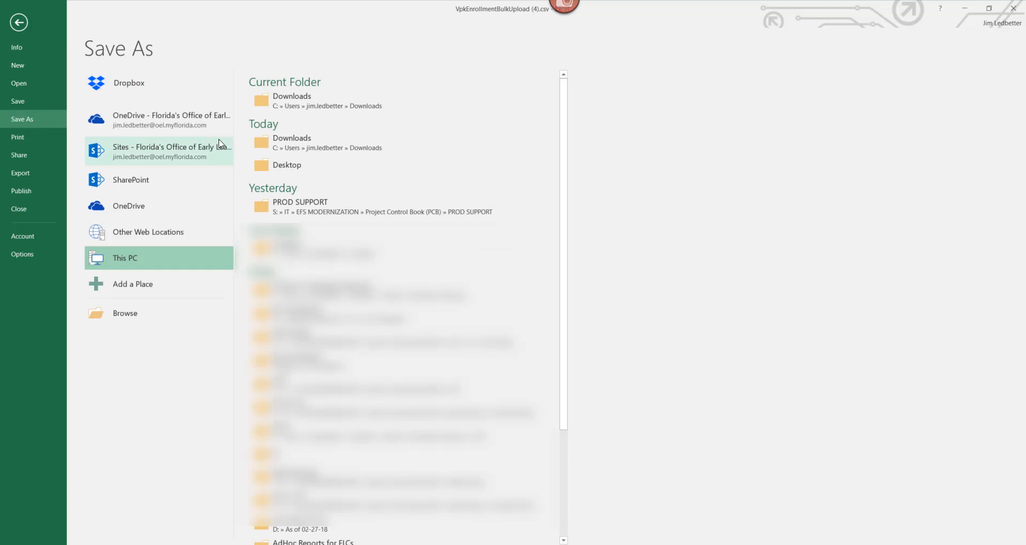
click(295, 165)
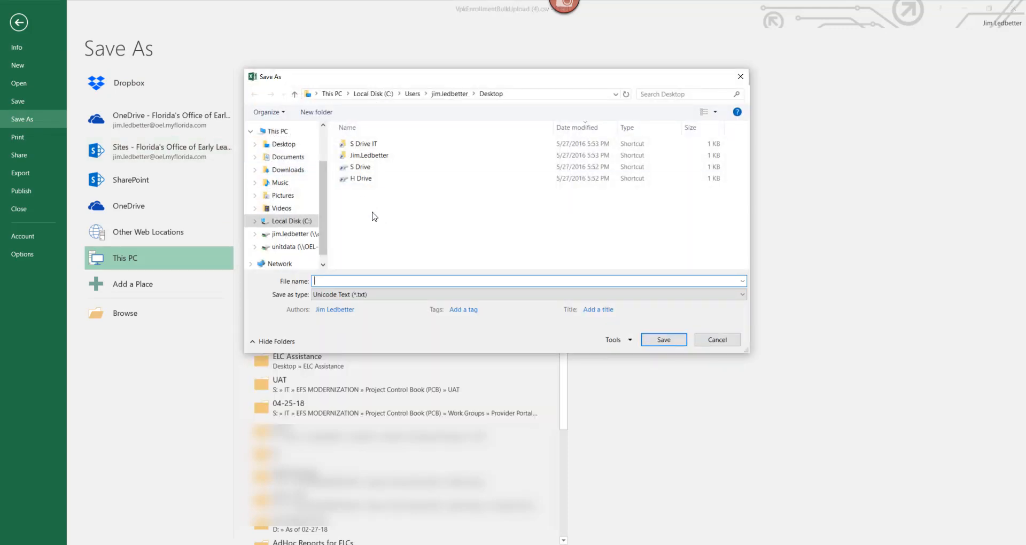
click(359, 295)
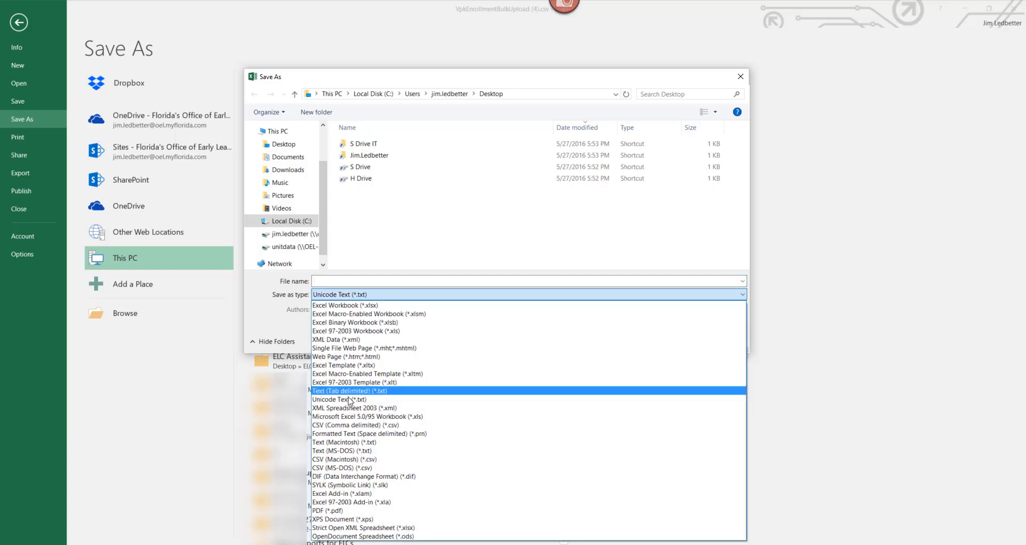
click(348, 427)
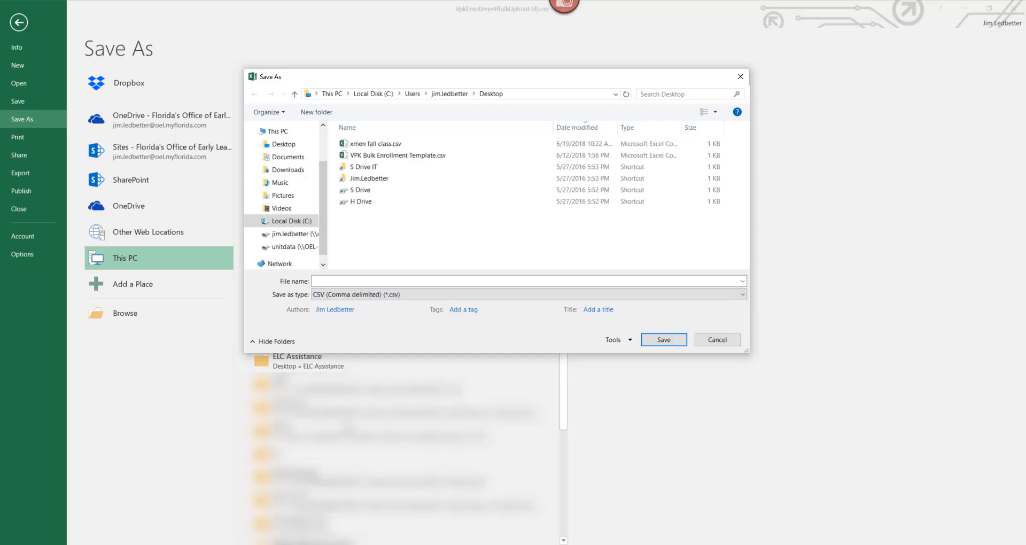
click(449, 281)
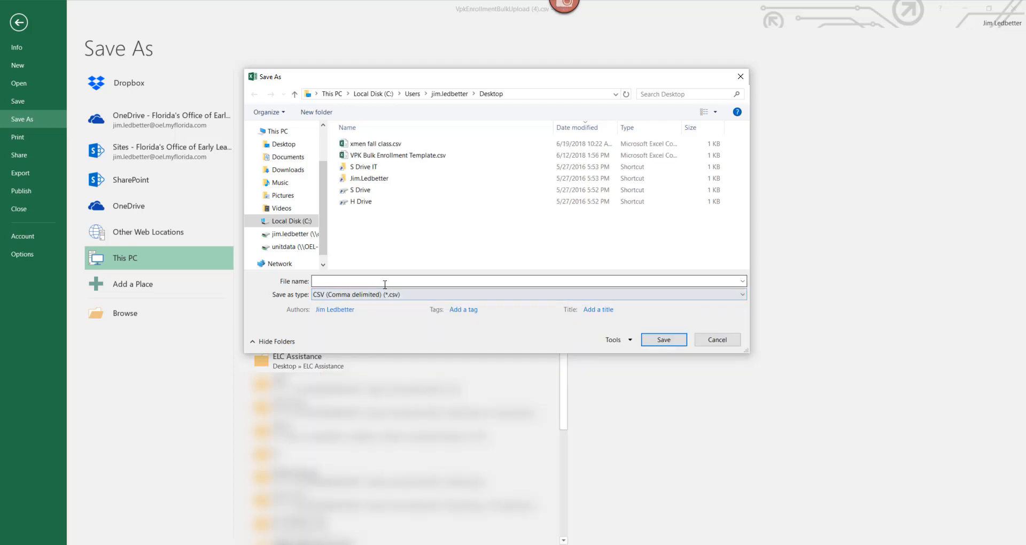
text(xm)
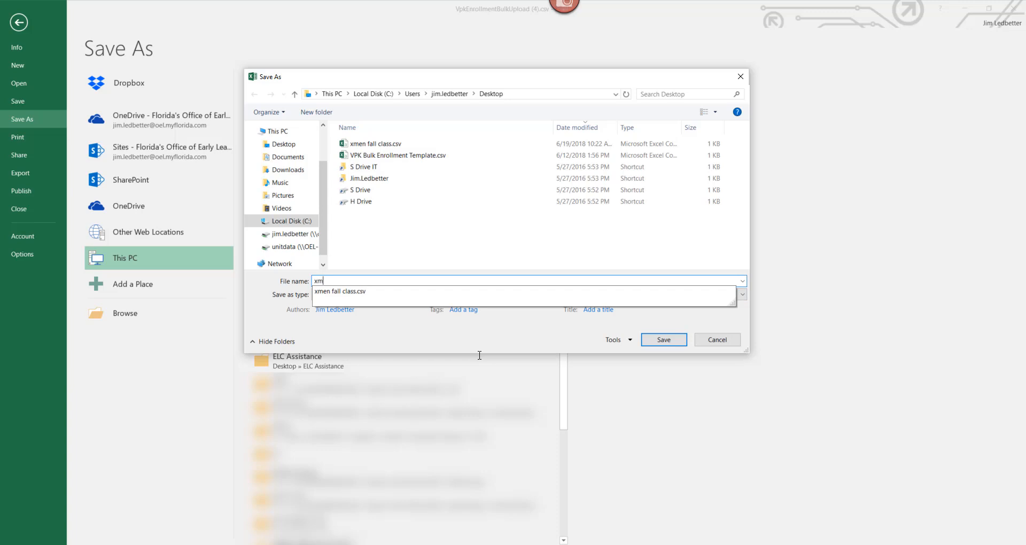
text(en fall class1)
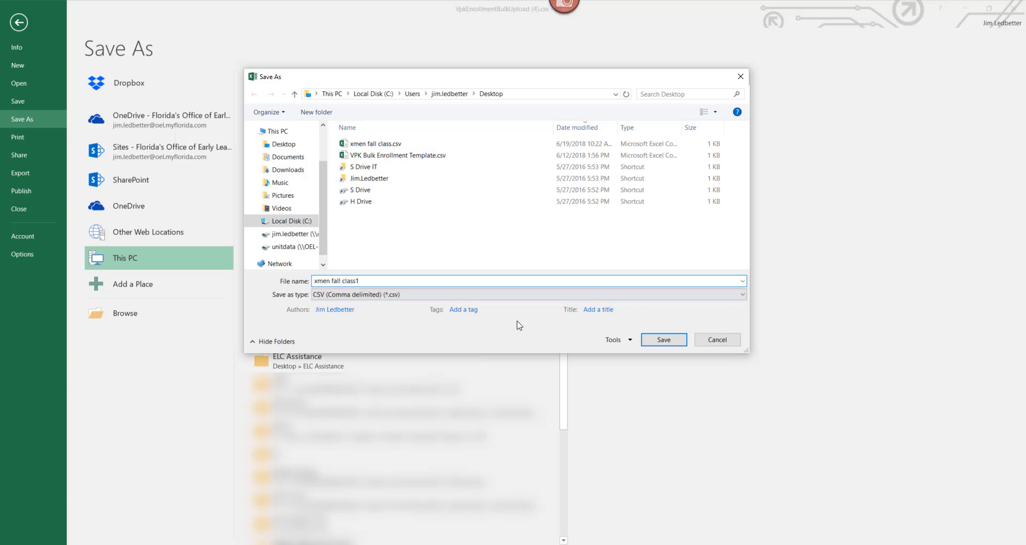
click(662, 342)
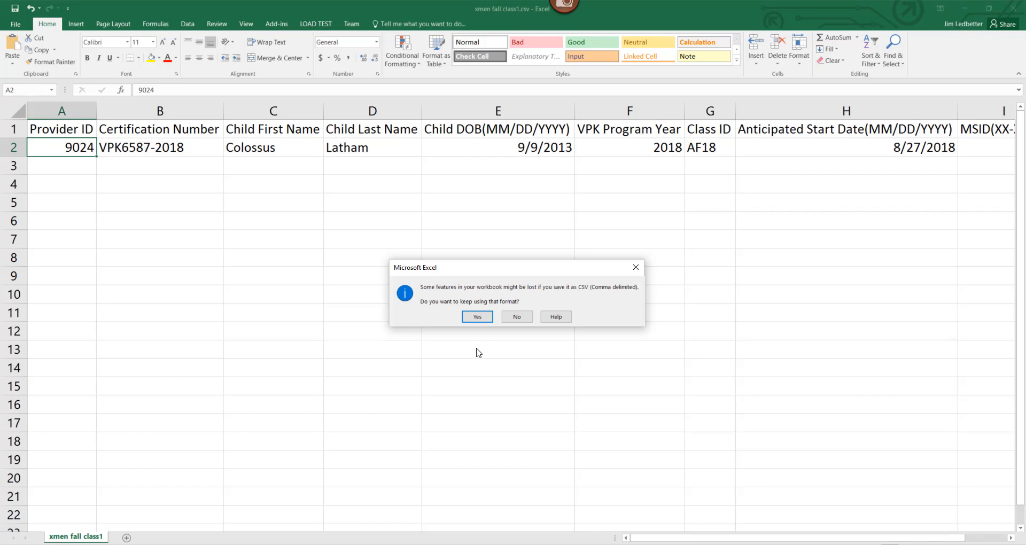
click(477, 319)
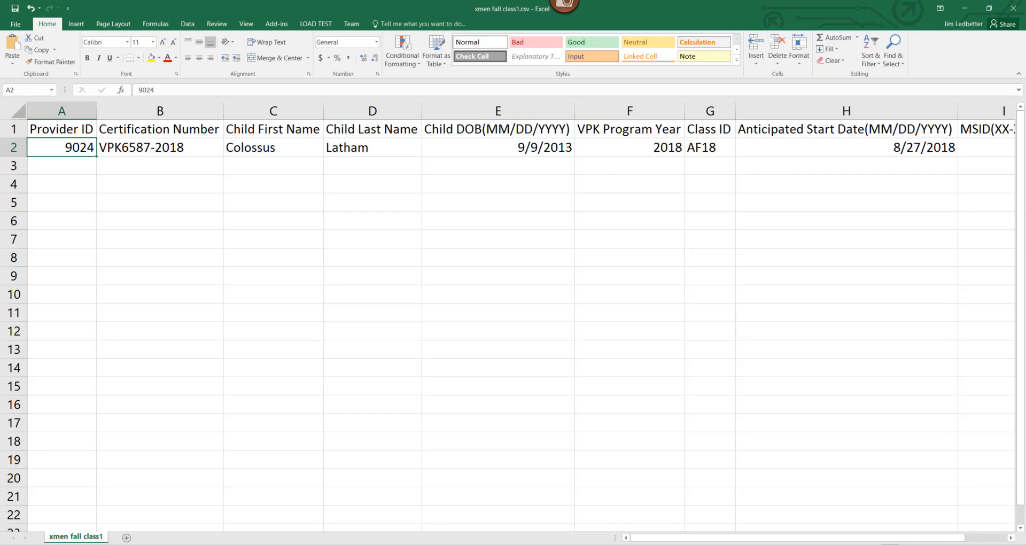
Step: Check the portal's child name, DOB and Certificate Number fields, then return to the certificate PDF
key(alt+Tab)
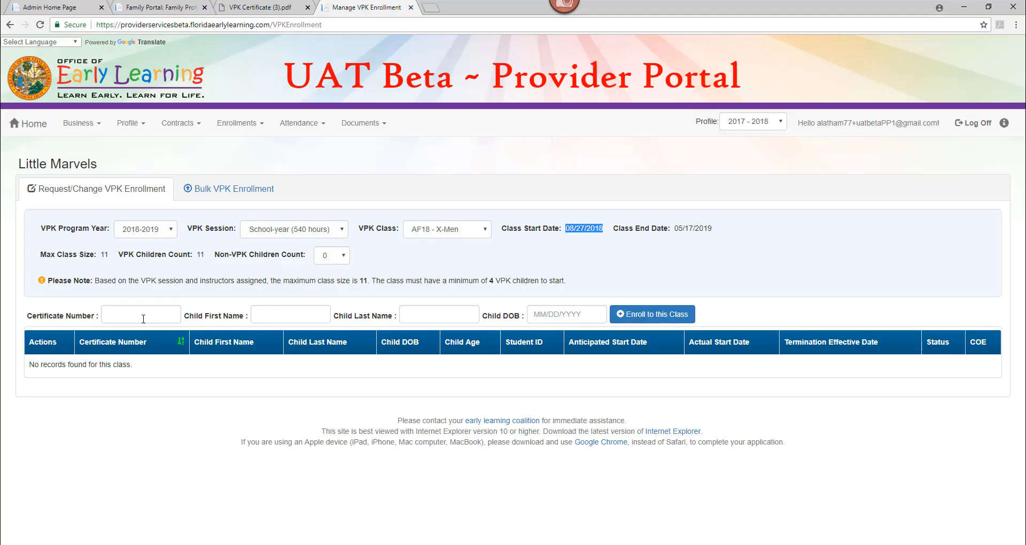
click(283, 316)
click(428, 318)
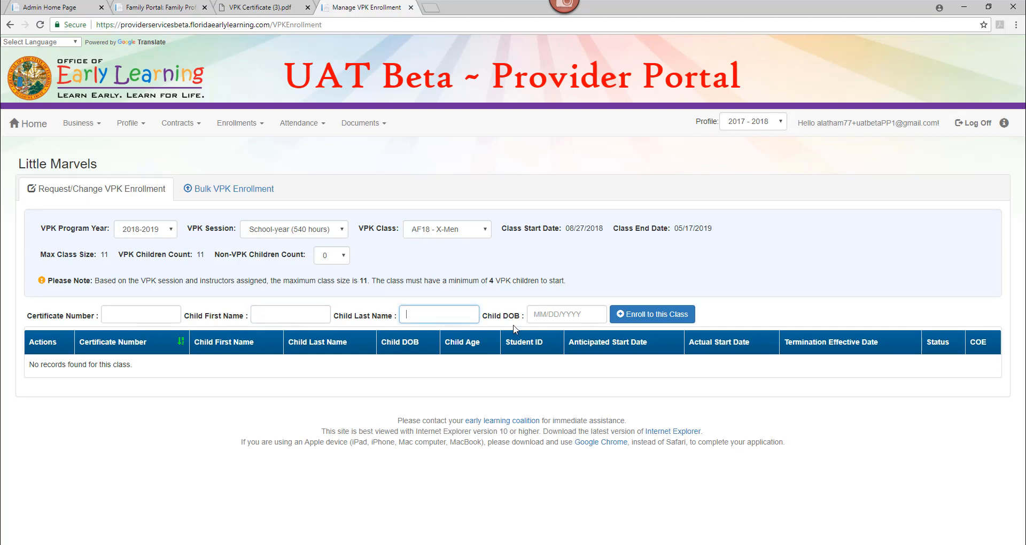
click(558, 315)
click(160, 314)
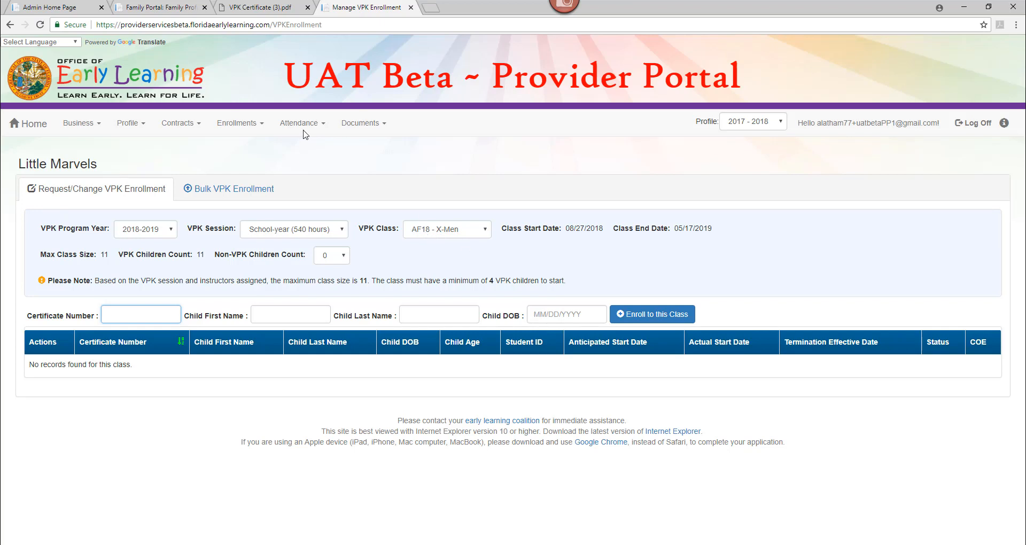
click(269, 7)
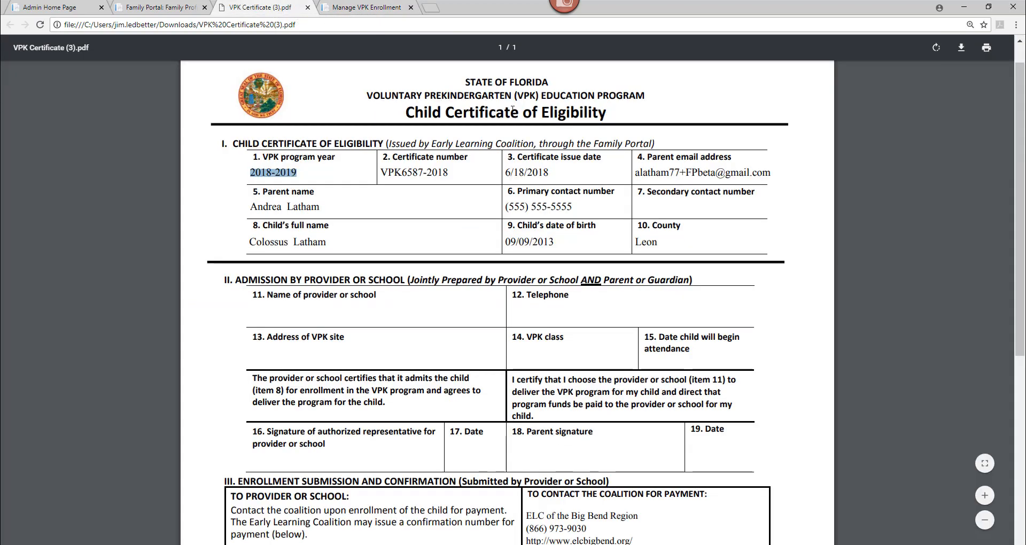
Step: Highlight the 6/18/2018 certificate issue date in the PDF, then return to xmen fall class1 in Excel
drag(550, 172, 506, 172)
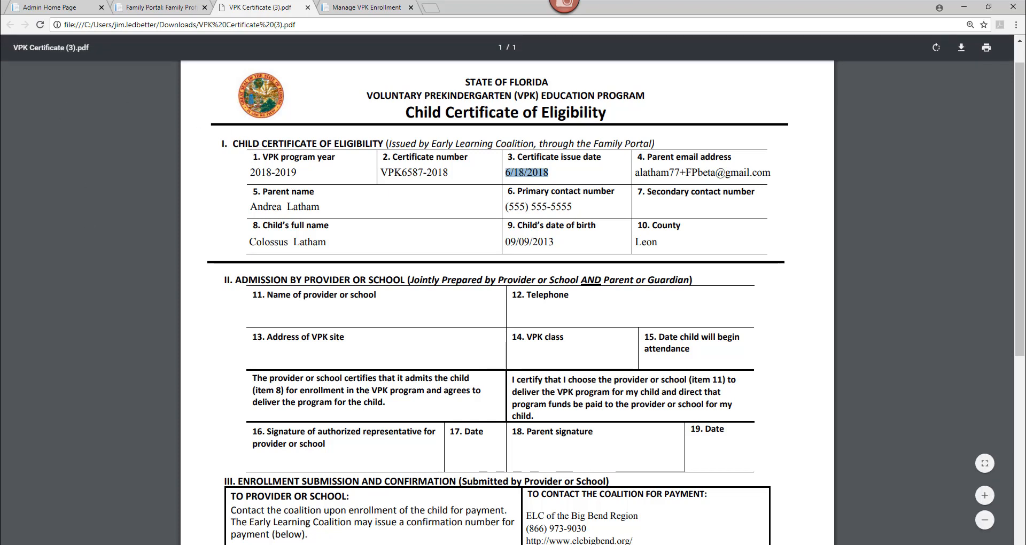
key(alt+Tab)
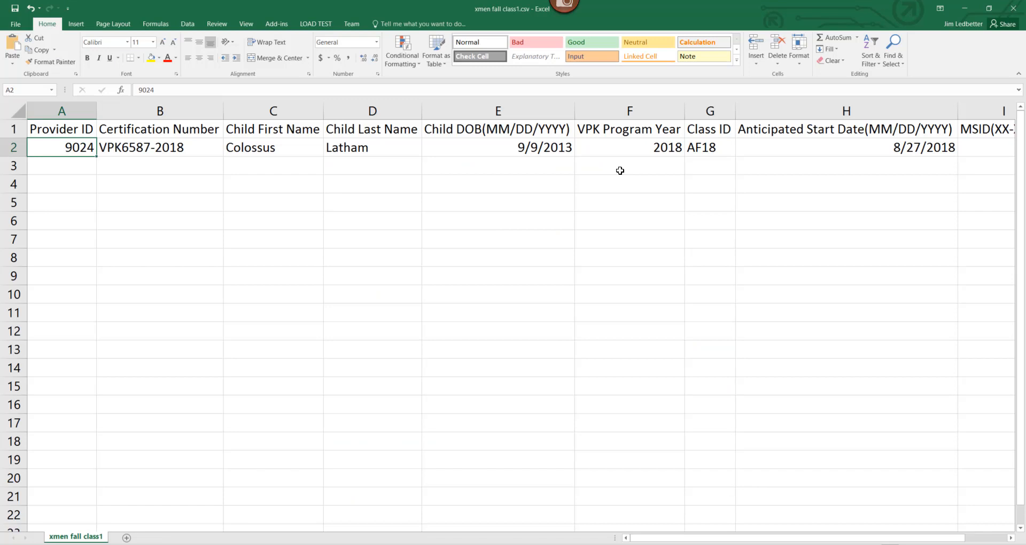
click(797, 148)
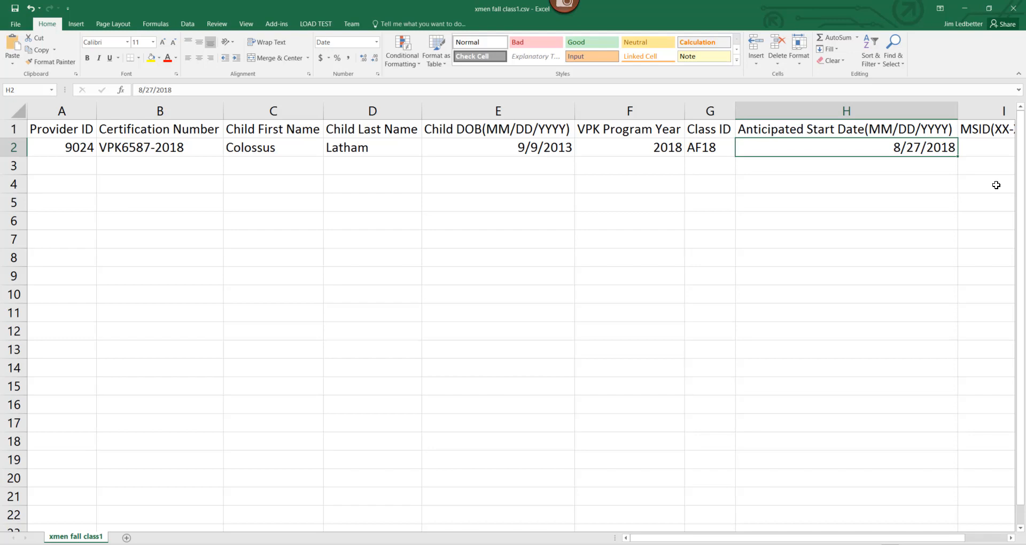
click(965, 8)
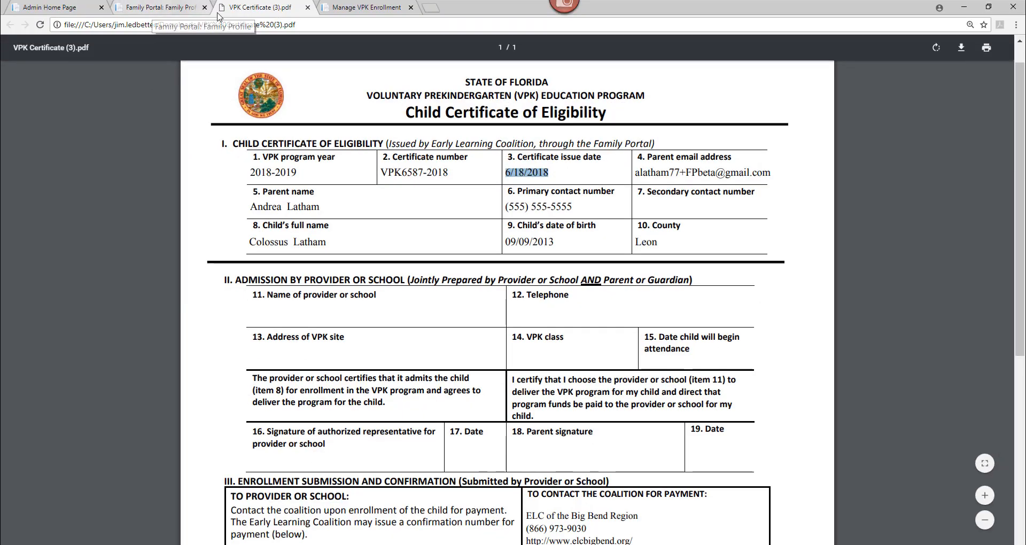
click(358, 7)
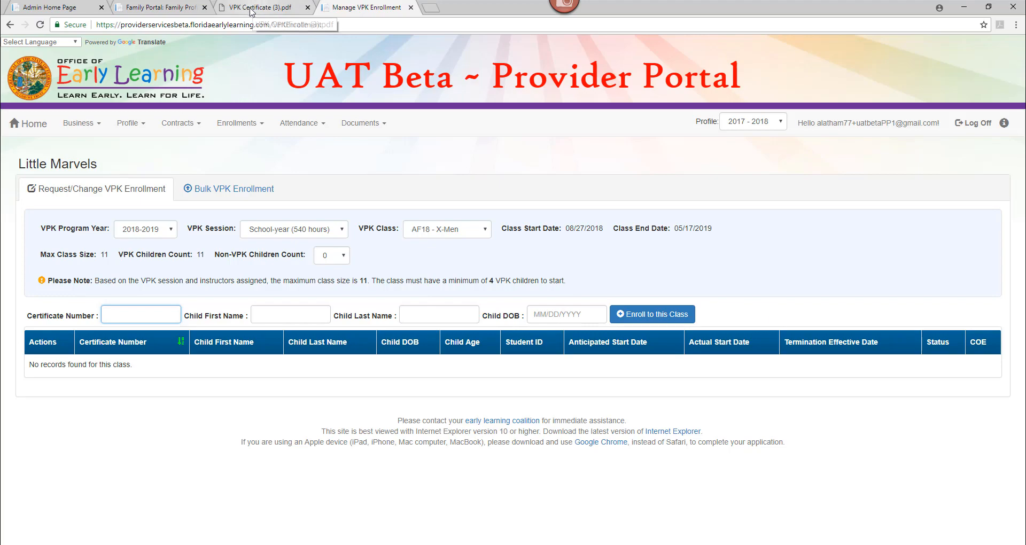
key(alt+Tab)
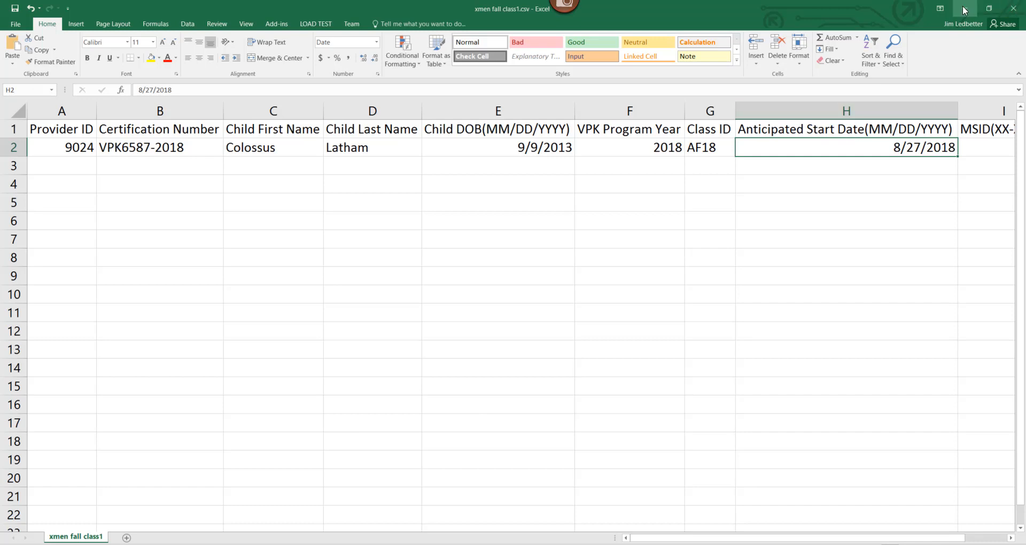
Step: Close xmen fall class1.csv, saving it over the existing xmen fall class1.csv file
click(1014, 8)
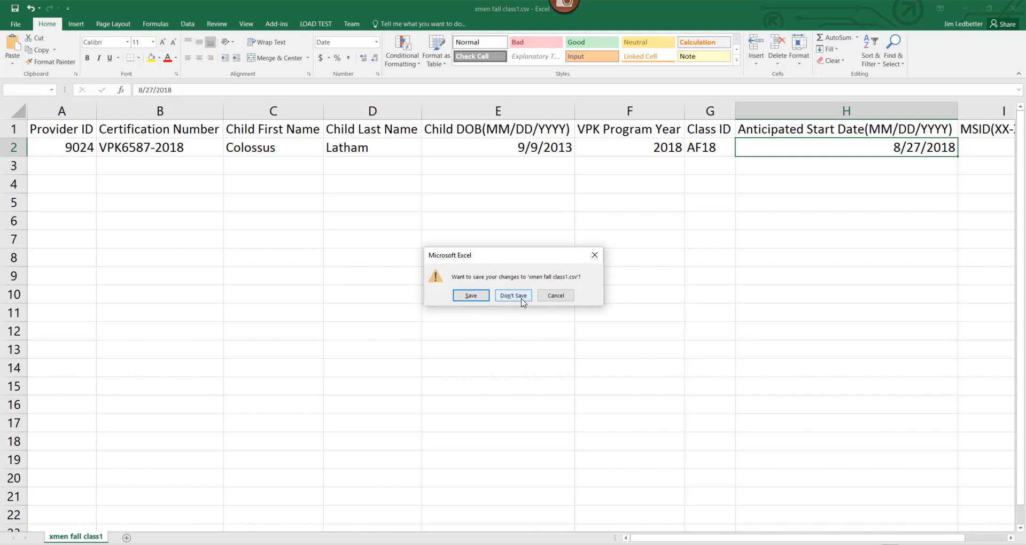
click(477, 298)
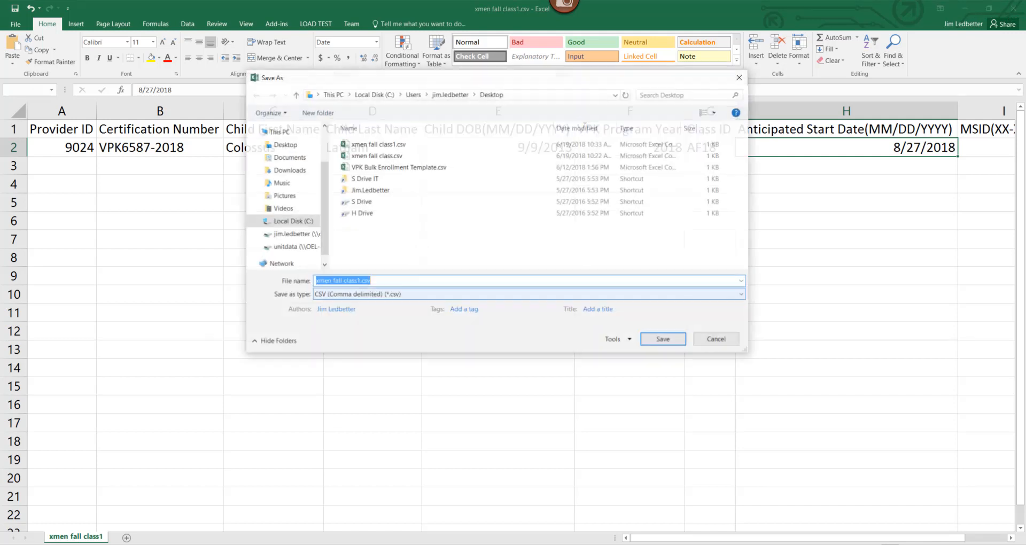
click(377, 144)
click(663, 343)
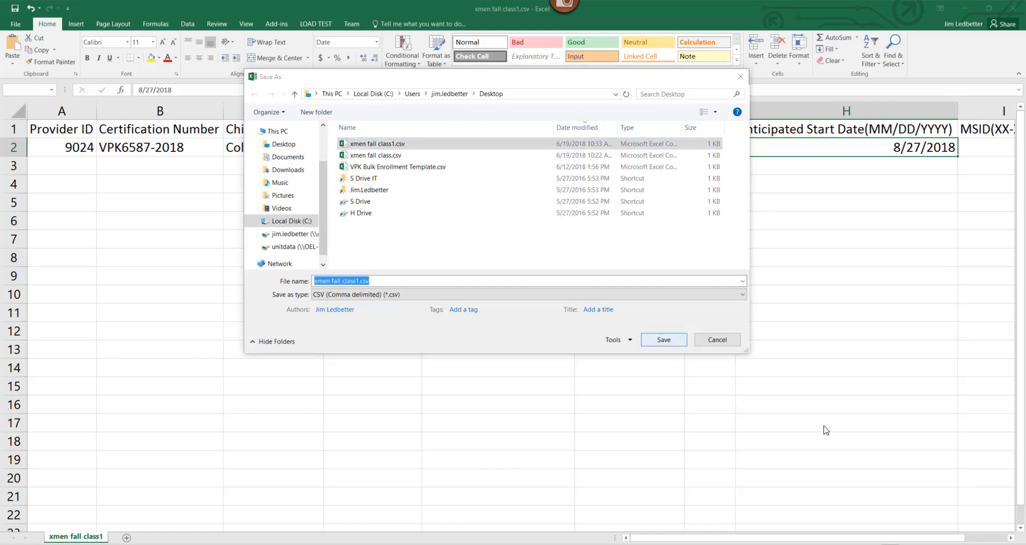
key(Return)
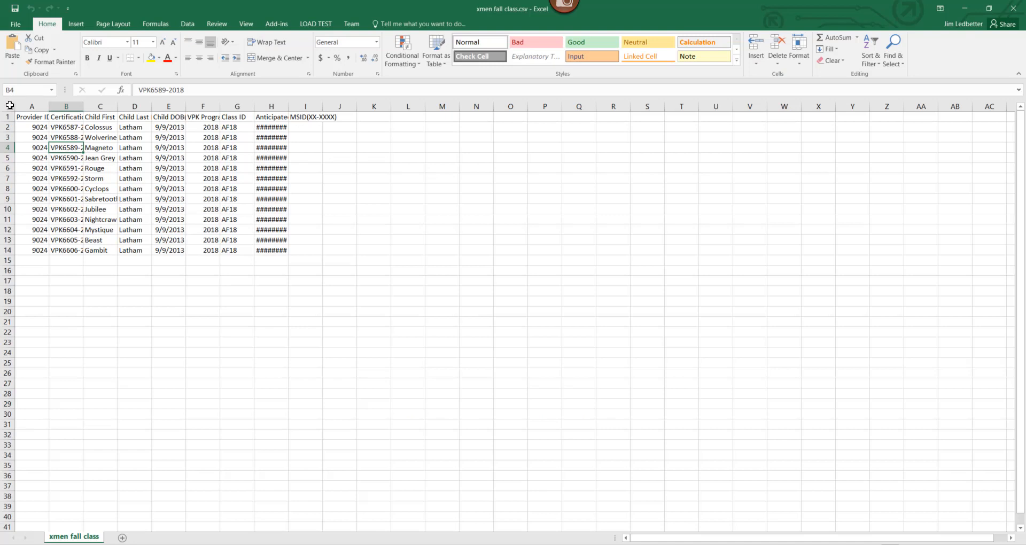
Step: Auto-fit every column of the sheet to its contents
click(9, 105)
double_click(48, 106)
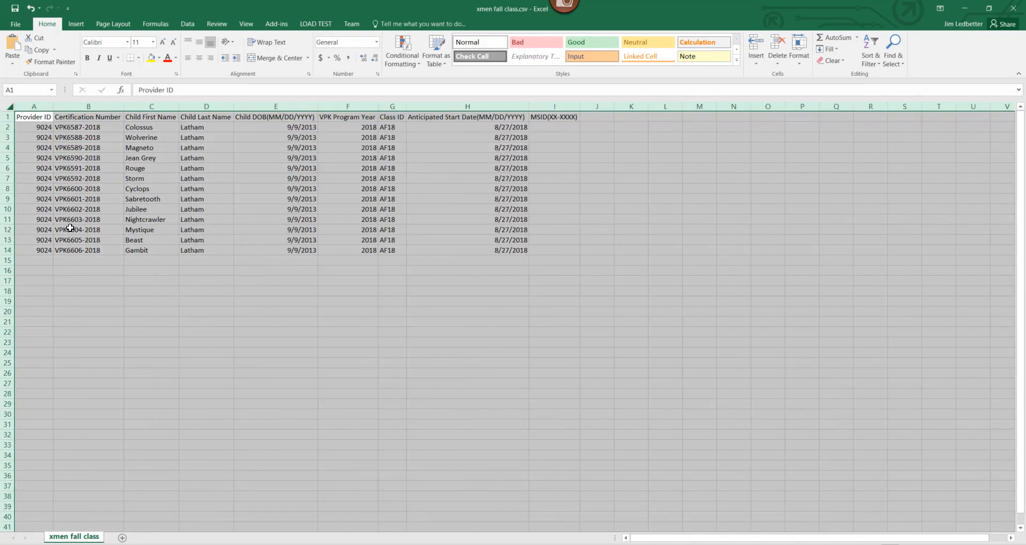
key(ctrl+Down)
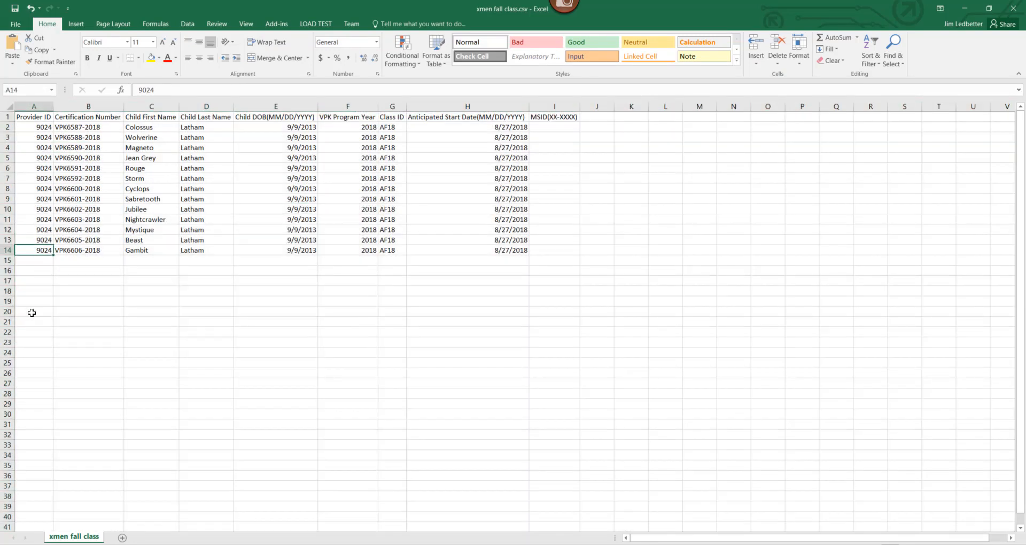
ctrl+scroll(382, 296, up, 5)
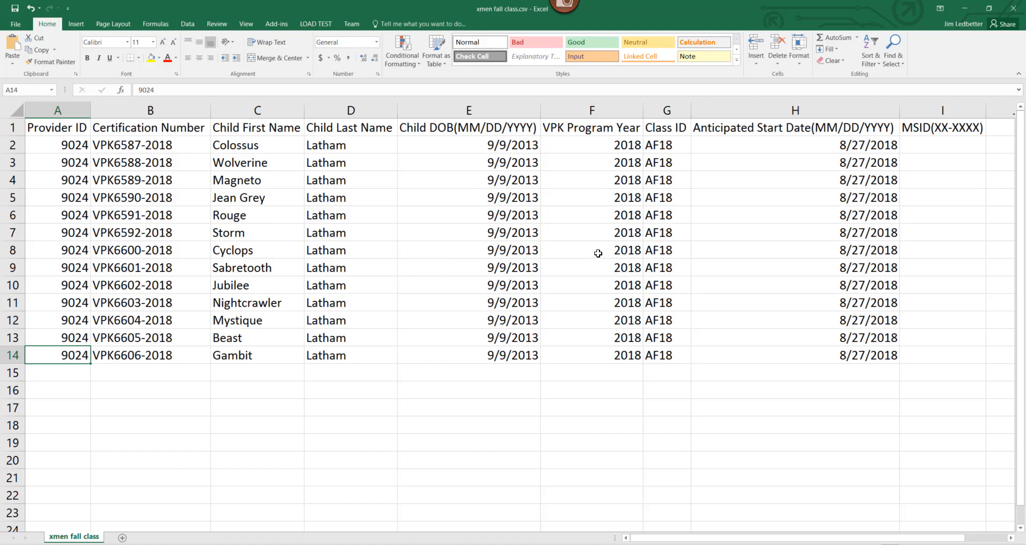
click(108, 252)
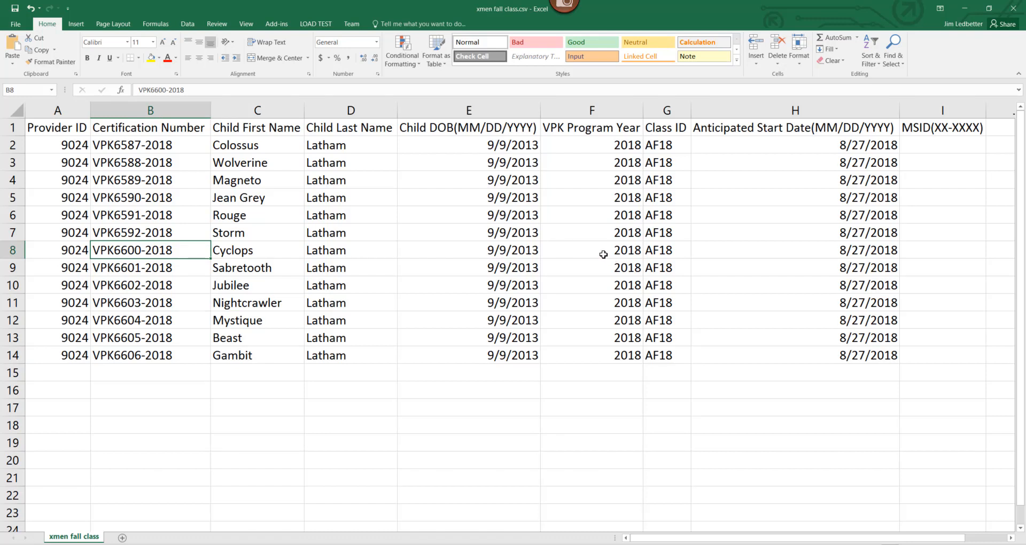
Step: Enter 2019 in F8, GF18 in G10 and 6/15/2018 in H11
click(604, 253)
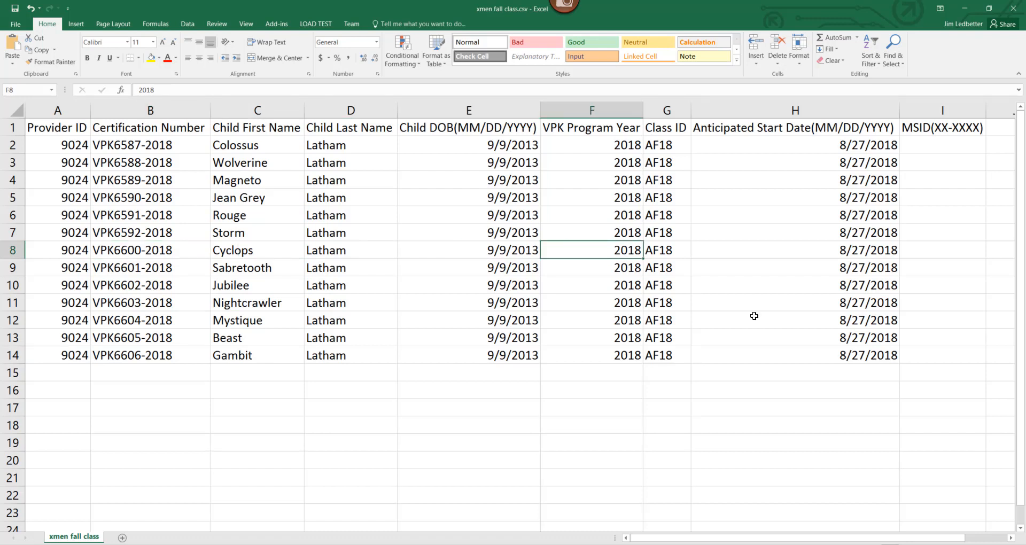
text(2019)
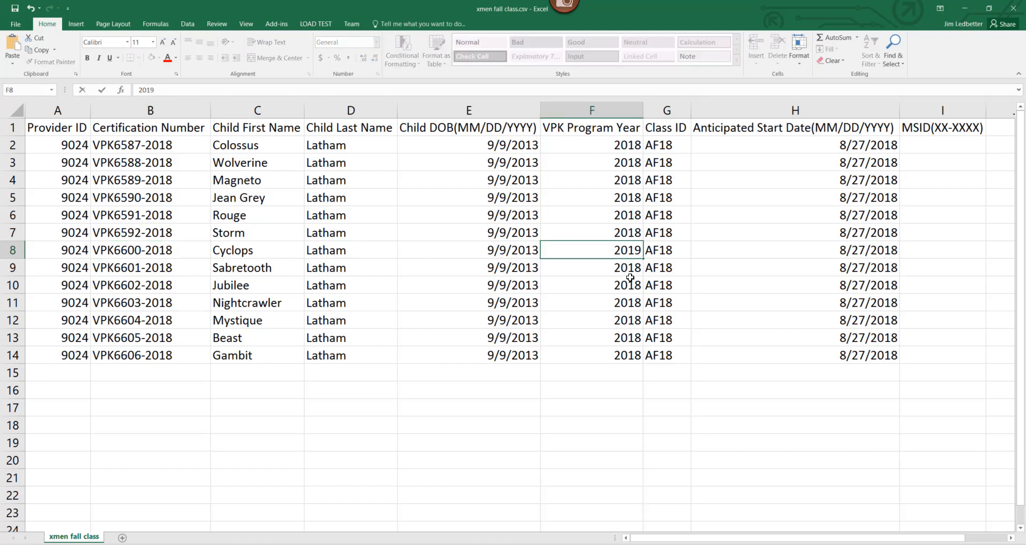
click(659, 287)
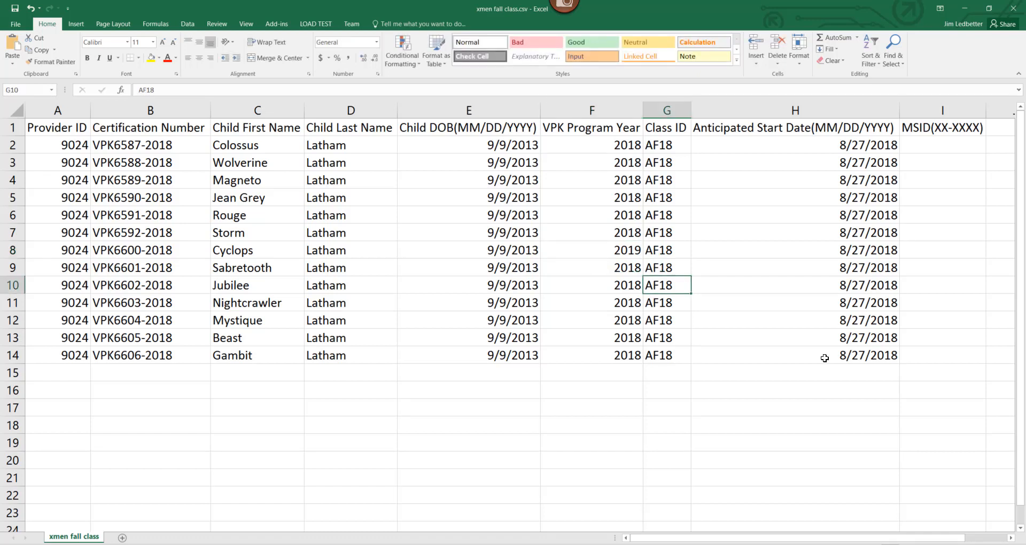
text(G)
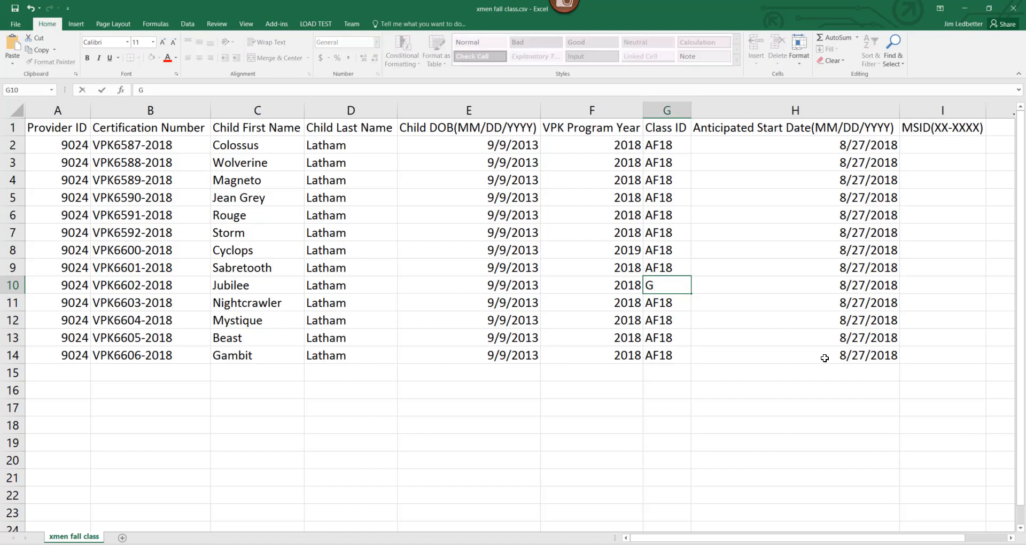
text(F18)
click(839, 182)
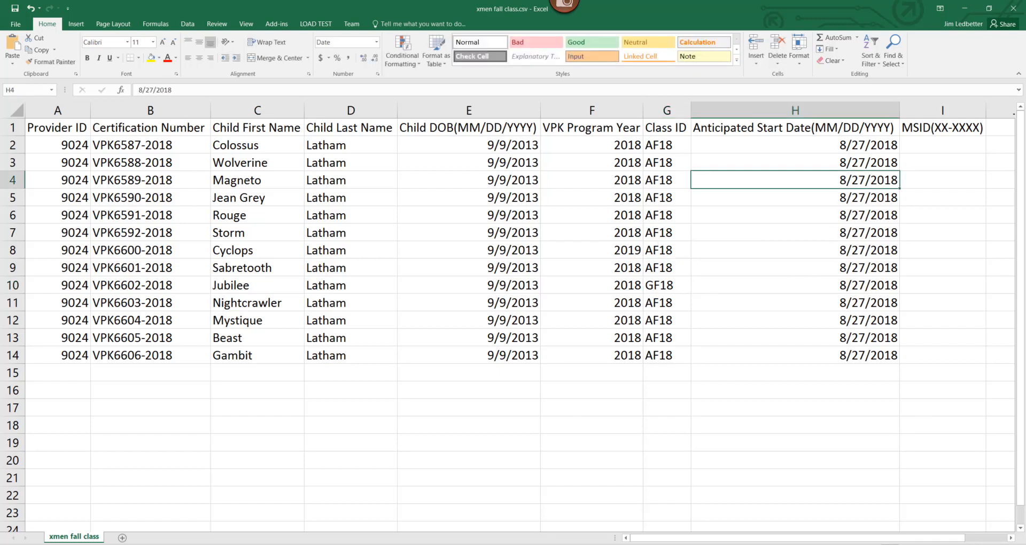
click(837, 303)
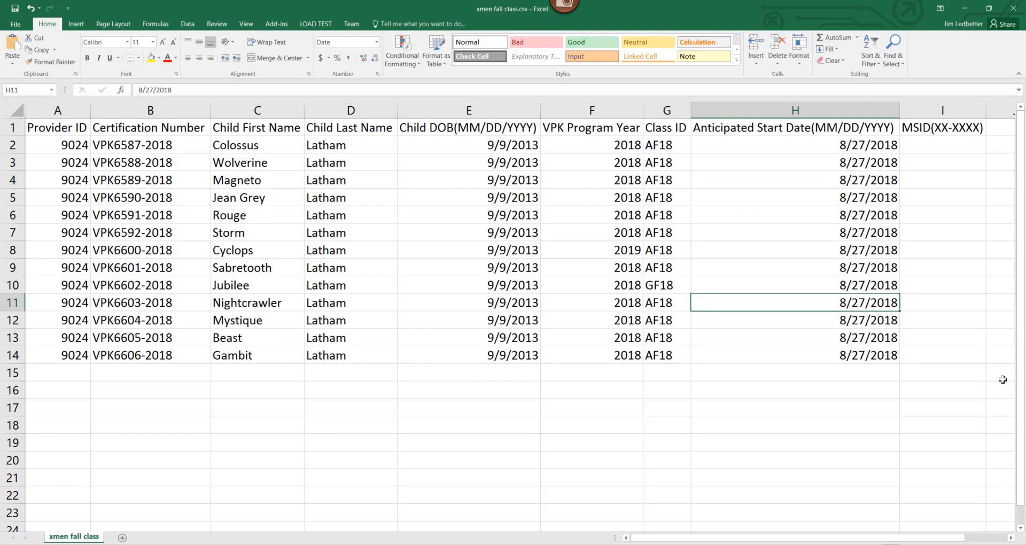
text(6/15)
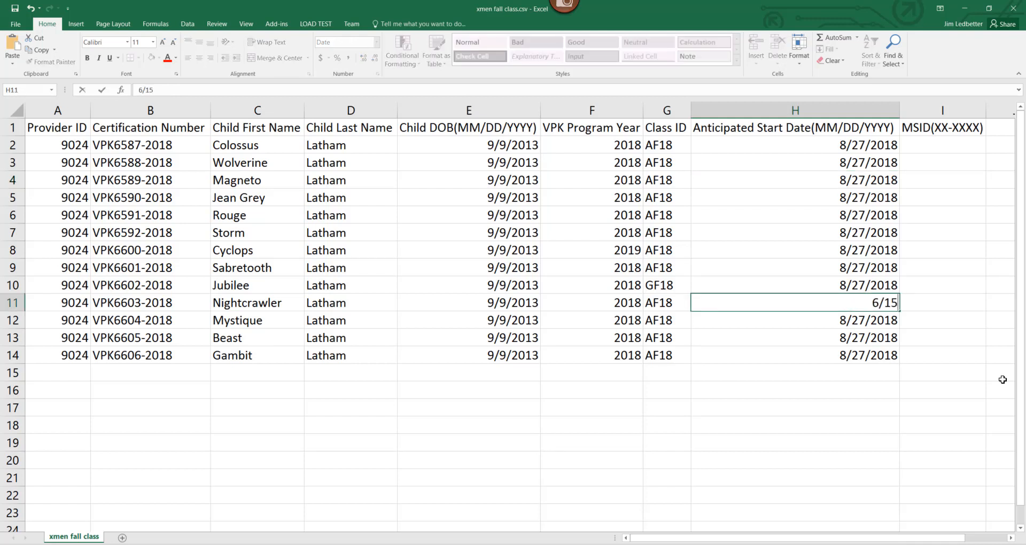
text(/2018)
click(69, 164)
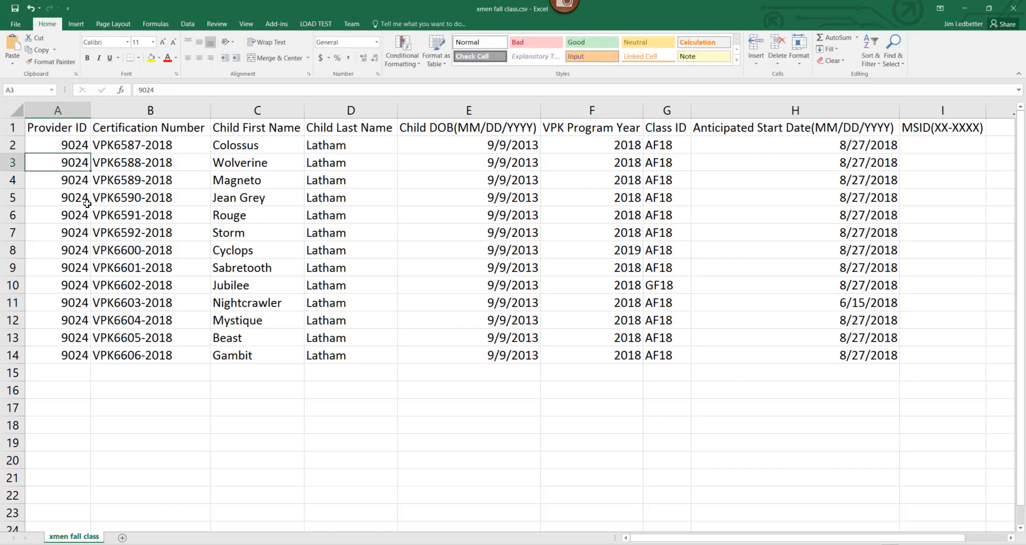
click(126, 180)
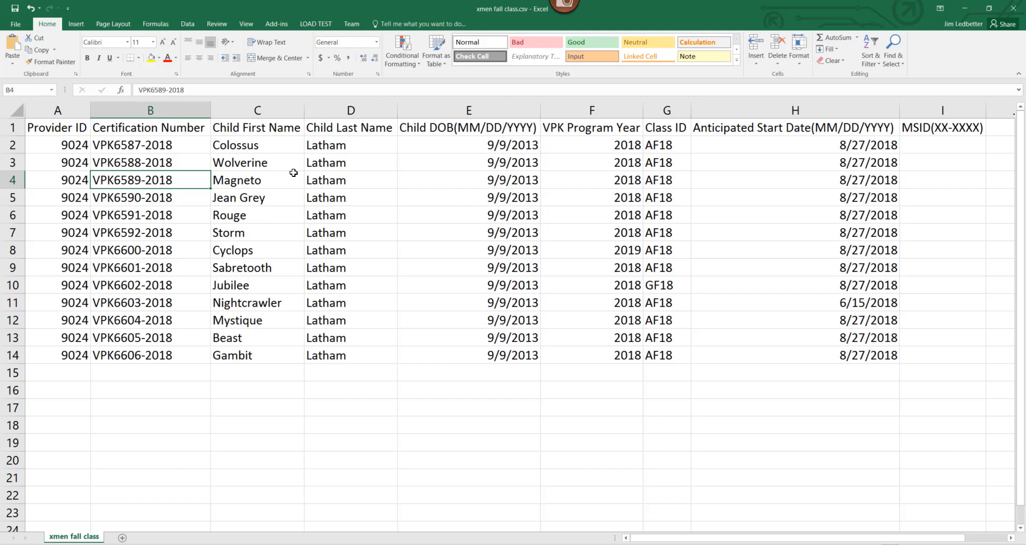
click(351, 184)
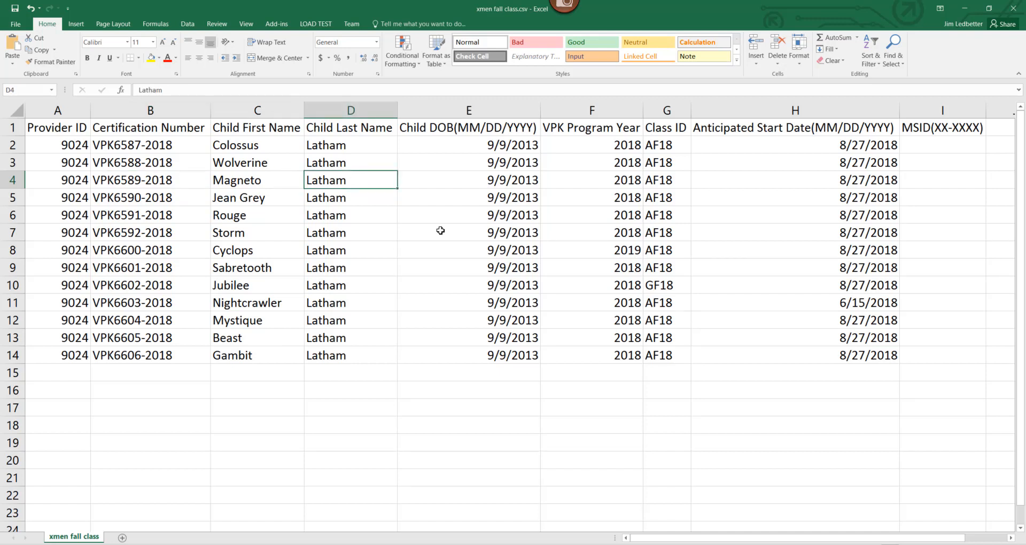
click(444, 184)
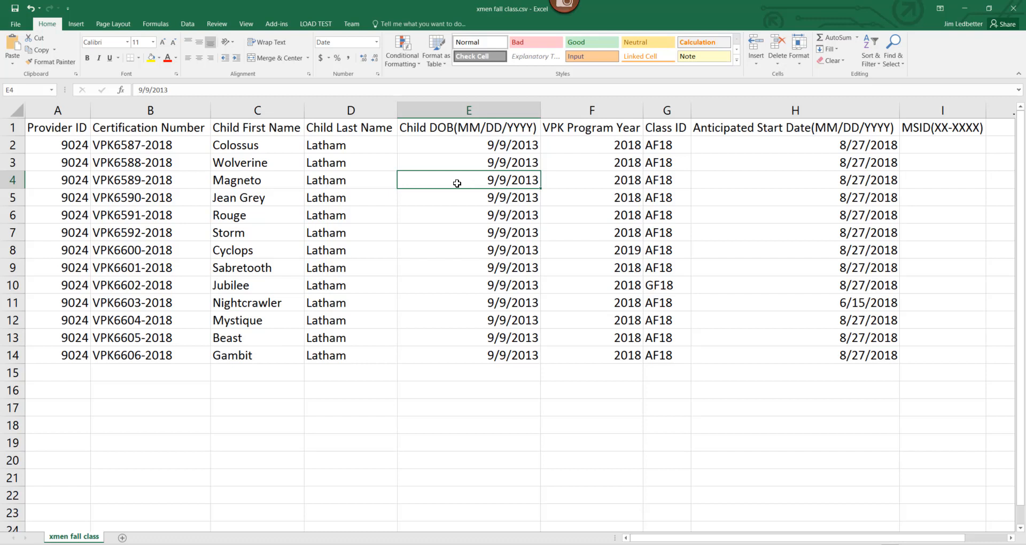
click(619, 179)
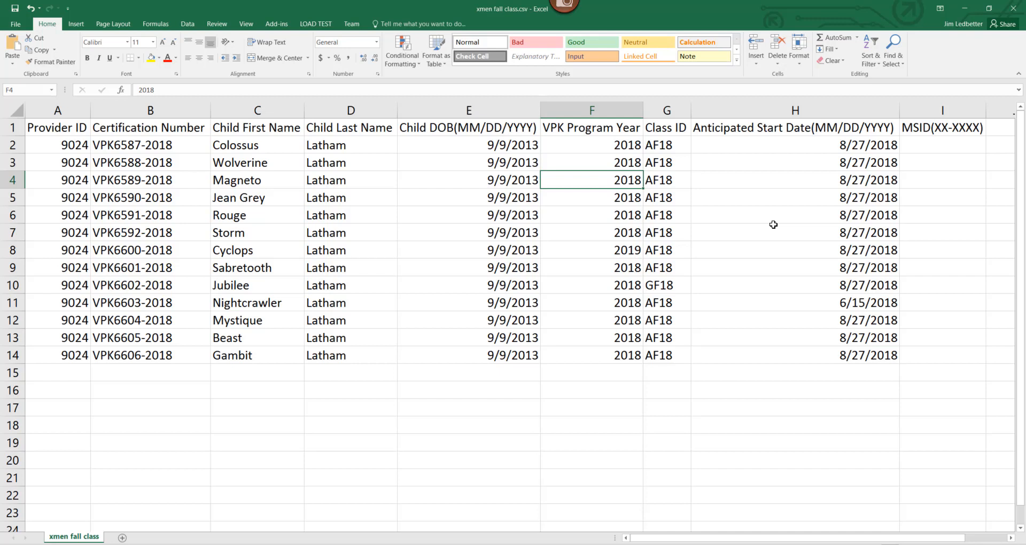
key(Right)
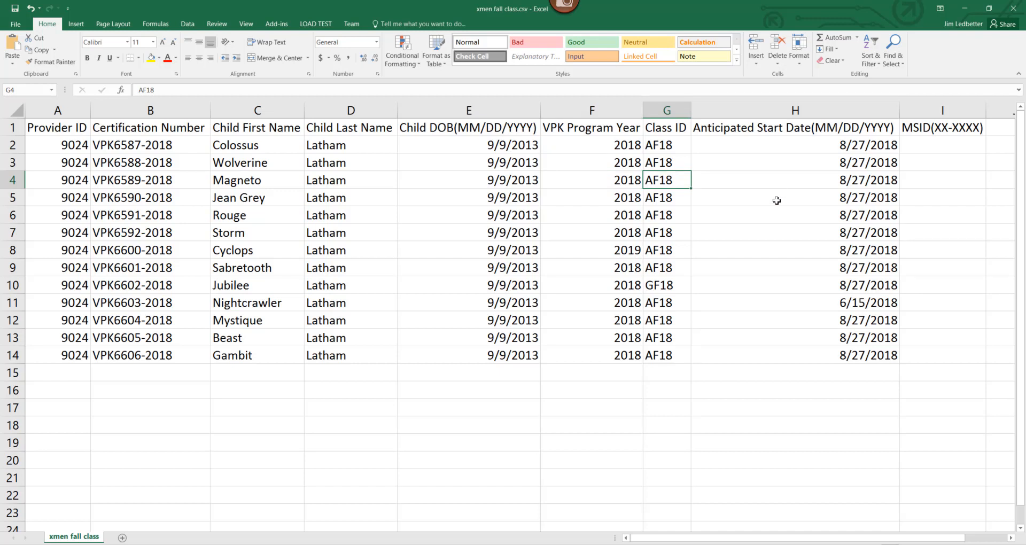
click(792, 181)
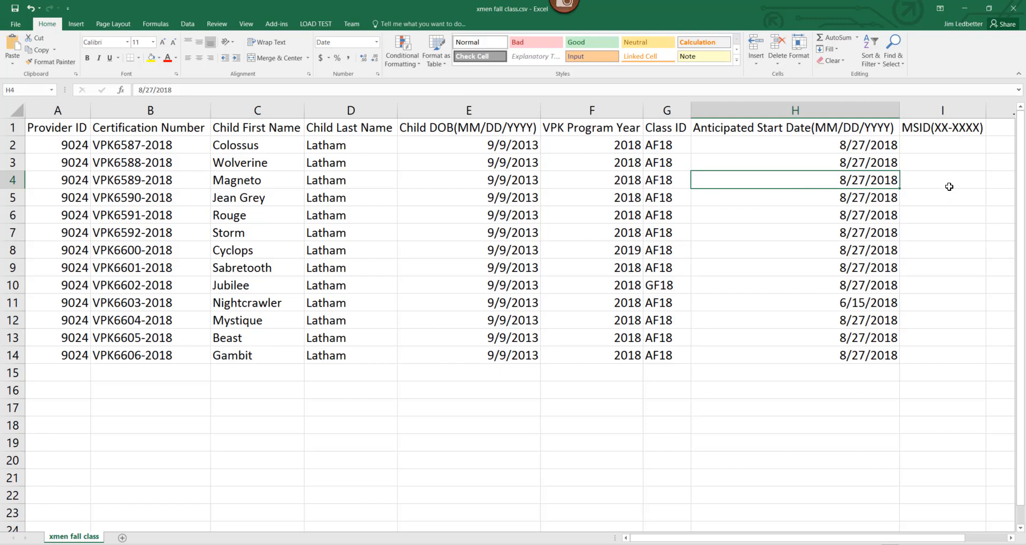
click(949, 187)
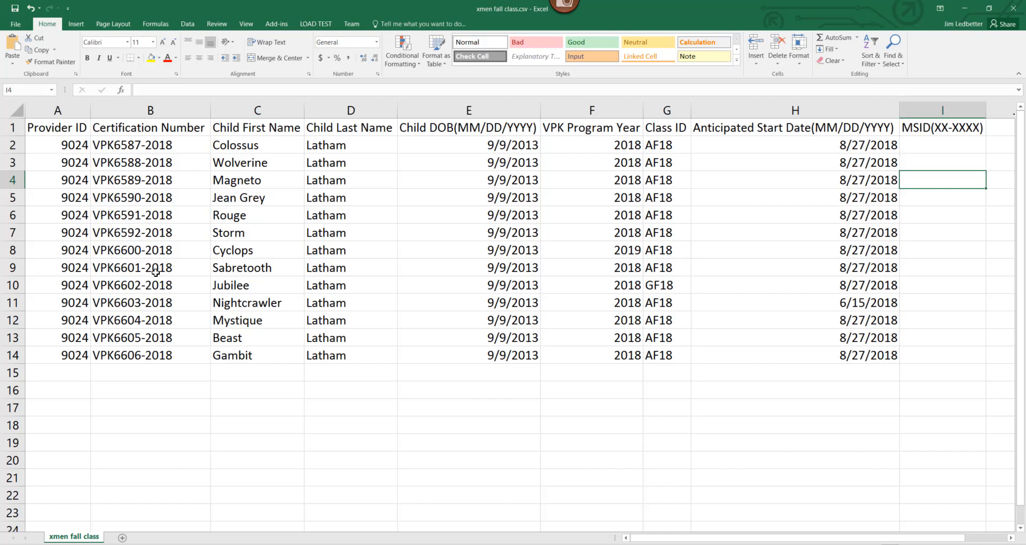
Step: Save the roster over xmen fall class.csv in CSV (Comma delimited) format and close it
click(15, 8)
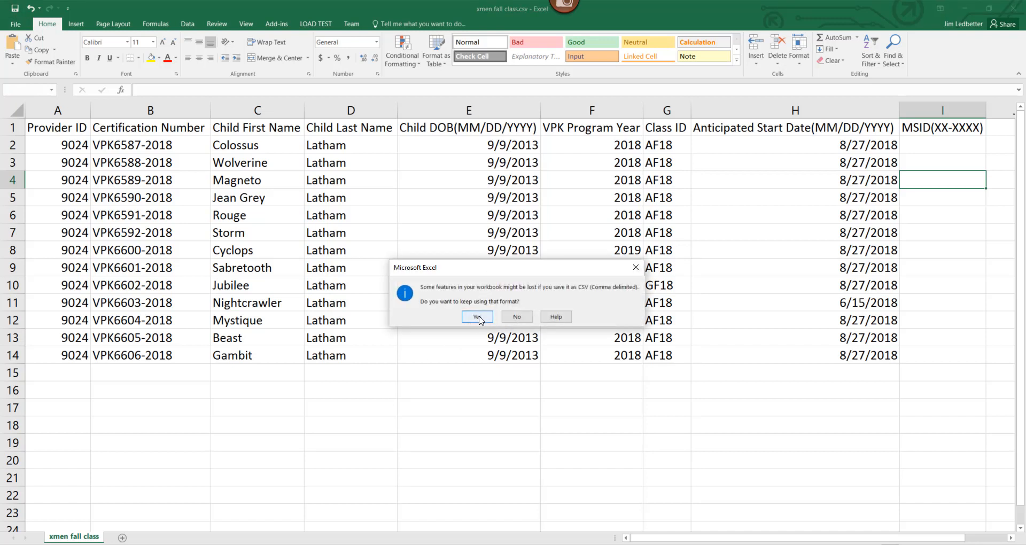
click(479, 318)
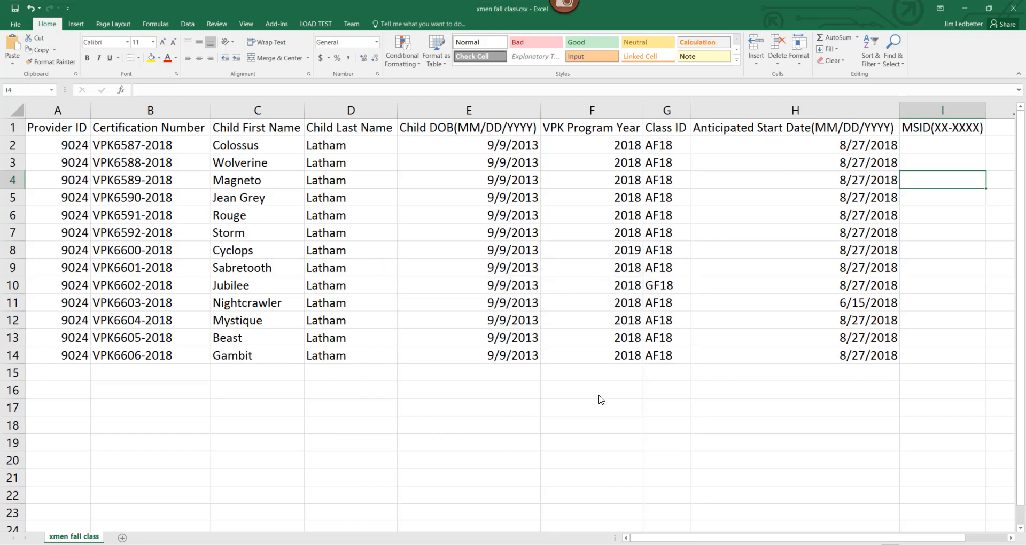
click(1012, 9)
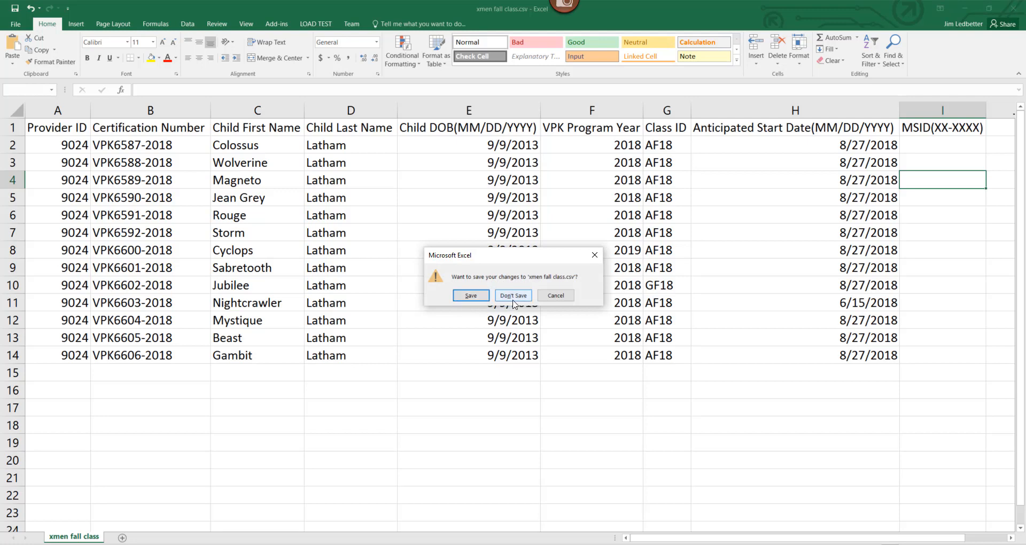
click(472, 296)
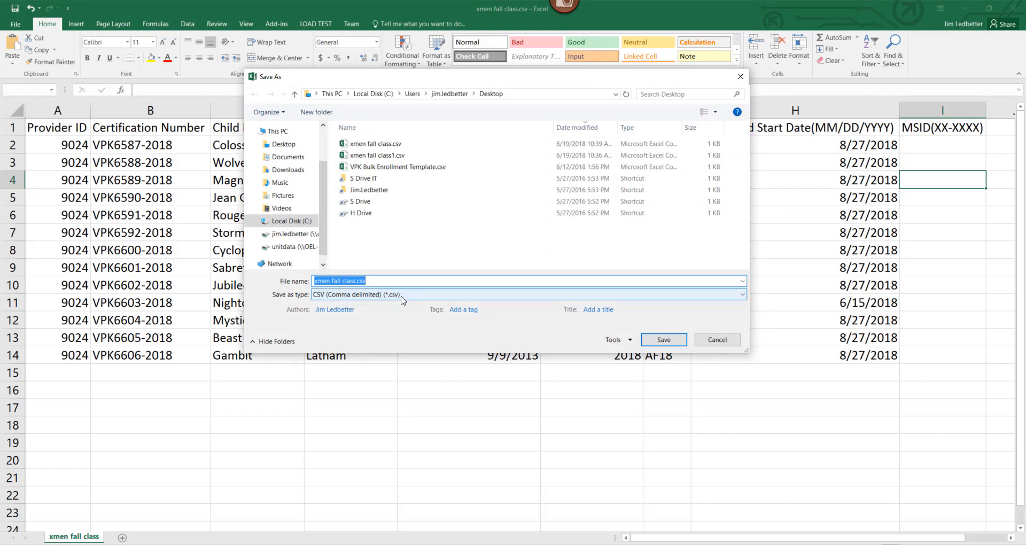
click(664, 340)
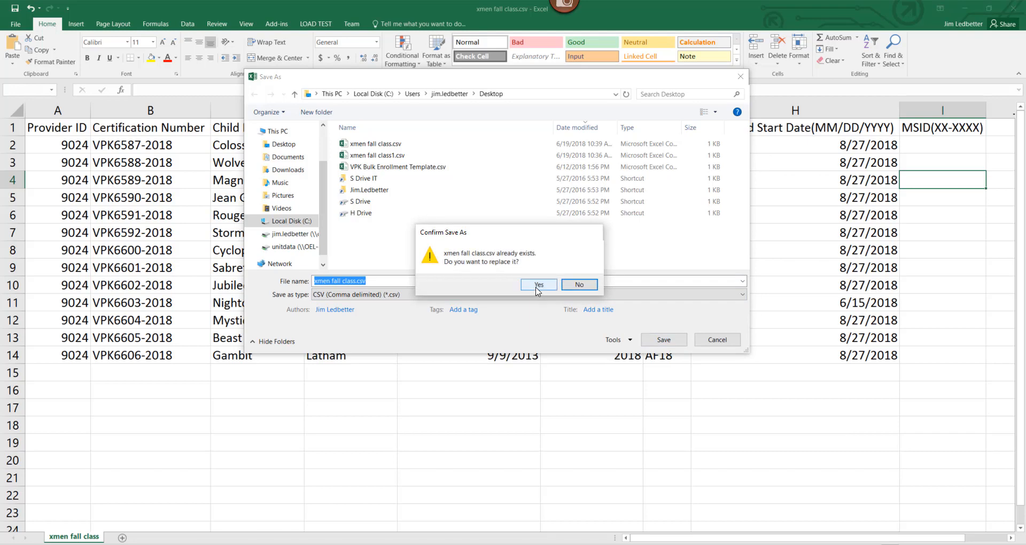
key(Return)
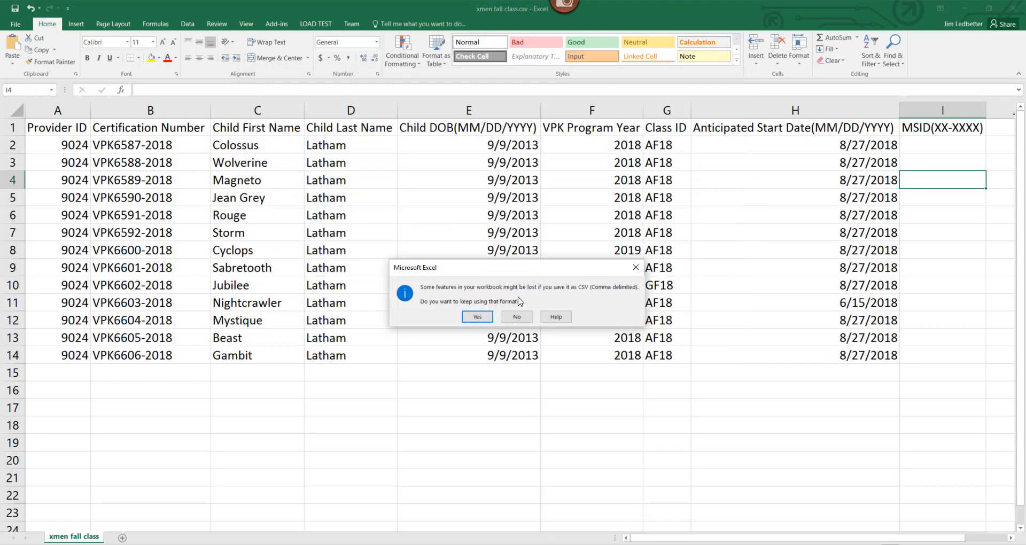
click(484, 318)
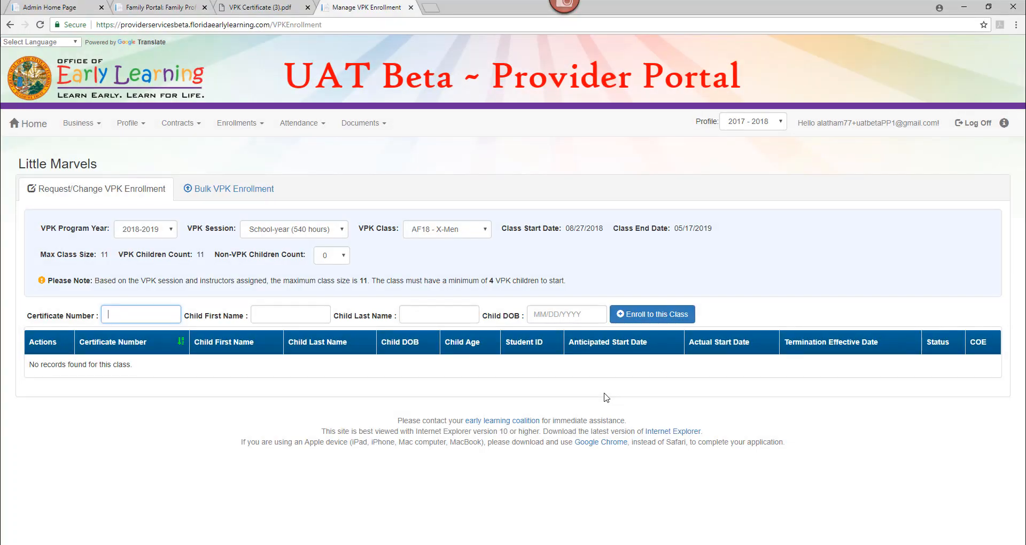
Step: Upload xmen fall class.csv from the Desktop under Bulk VPK Enrollment
click(202, 190)
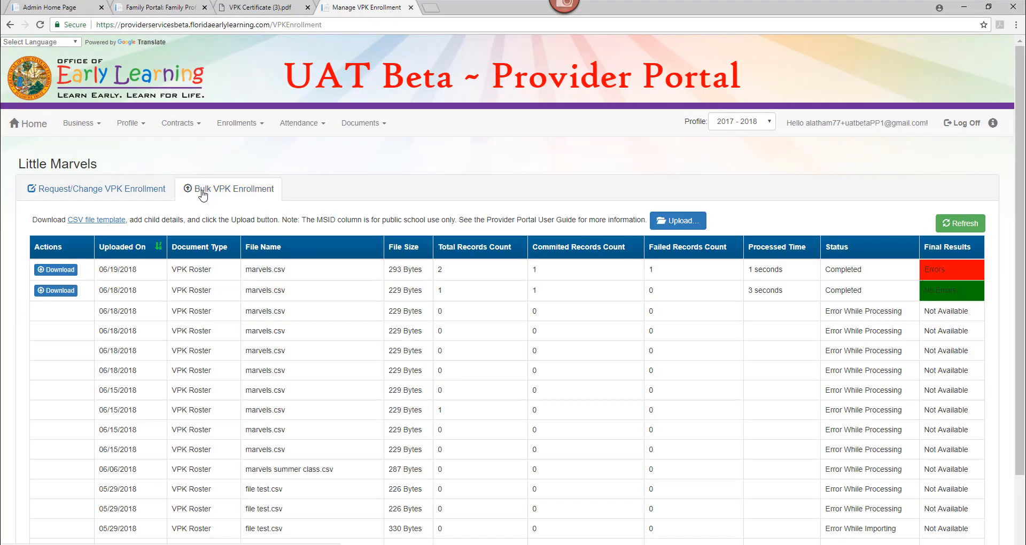
click(675, 221)
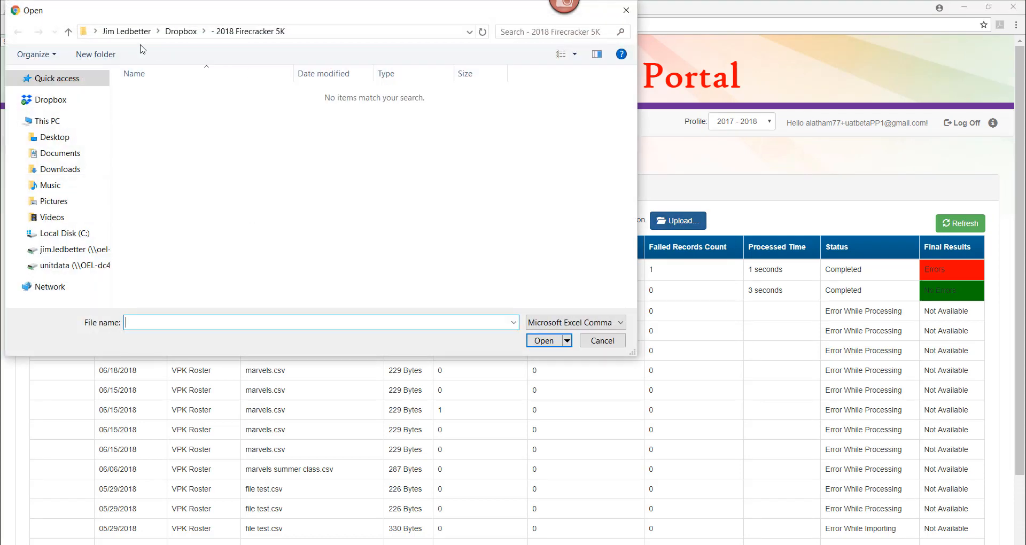
click(54, 144)
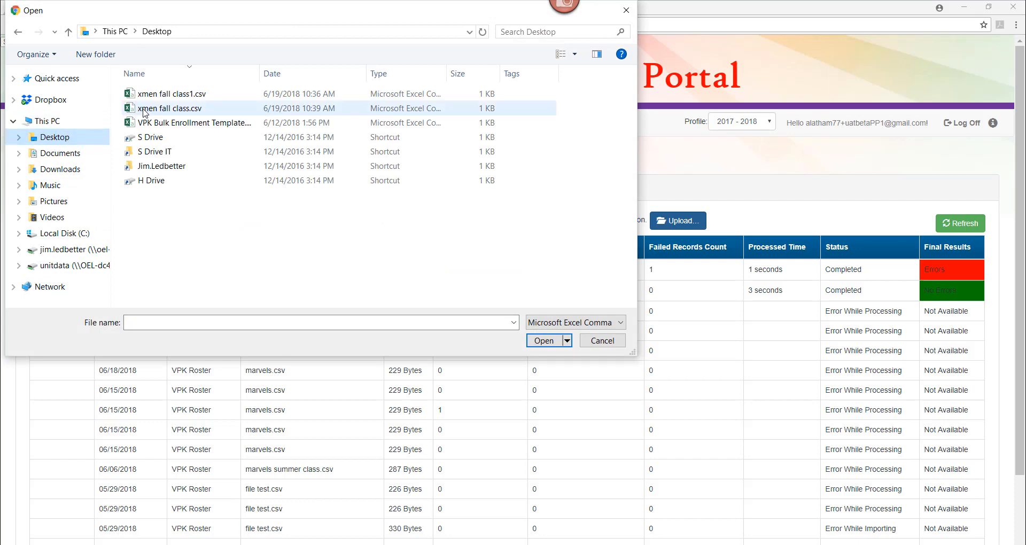
click(145, 110)
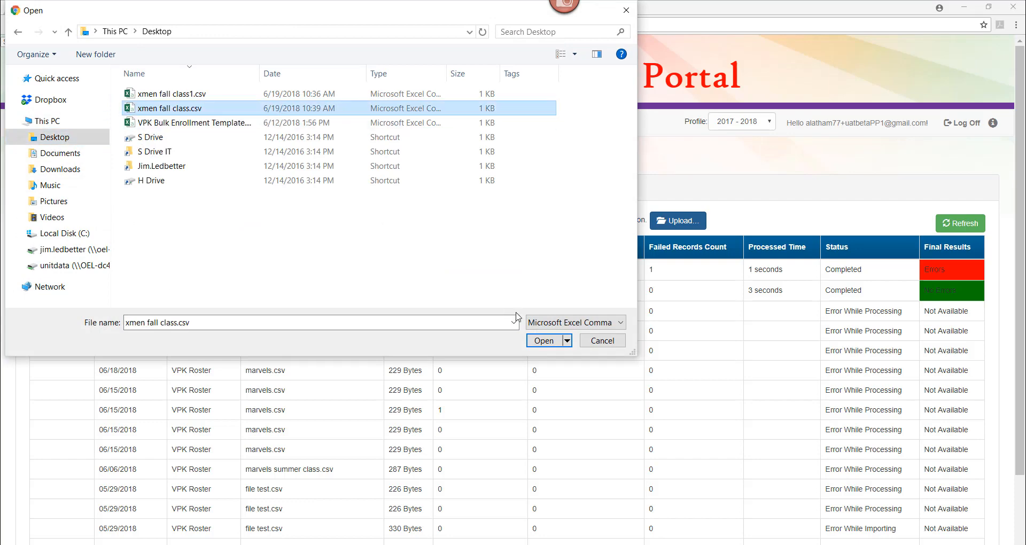
click(535, 341)
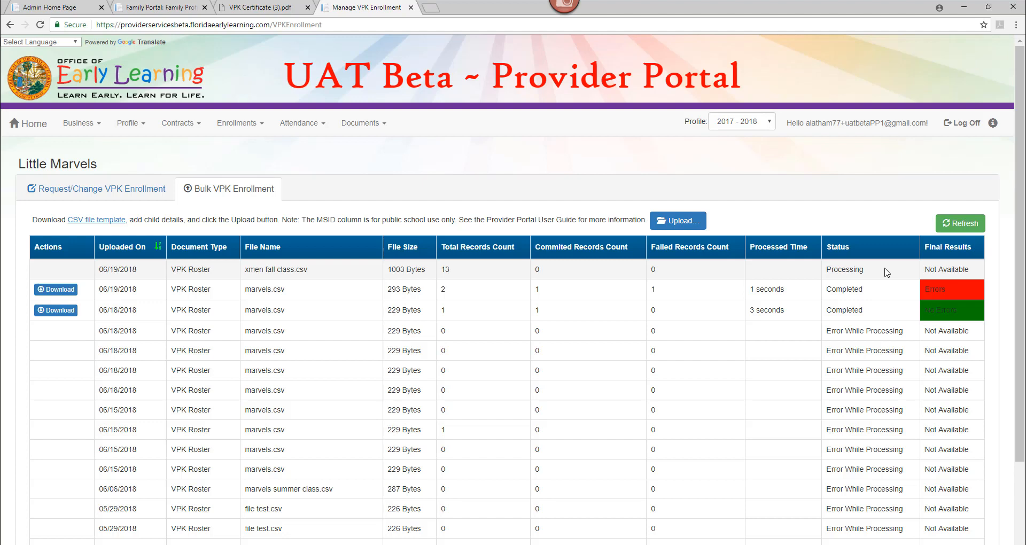
Step: Refresh to see 10 committed and 3 failed records, then download and open the results
click(950, 228)
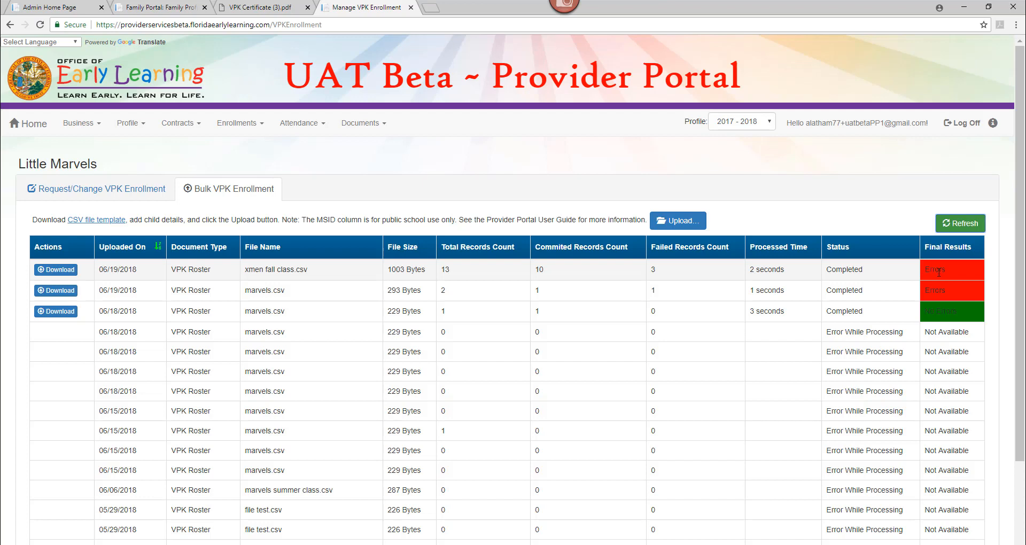
click(65, 270)
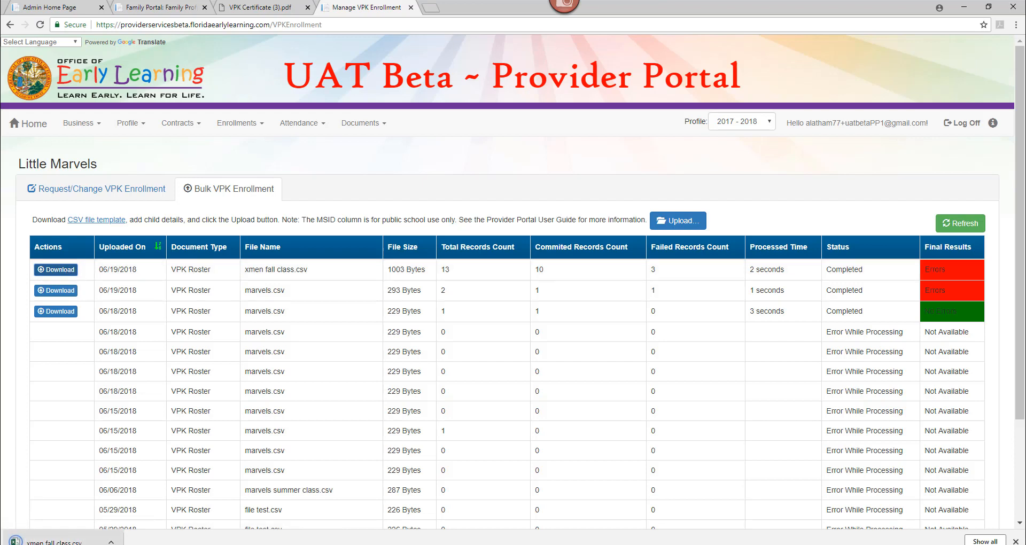
click(63, 542)
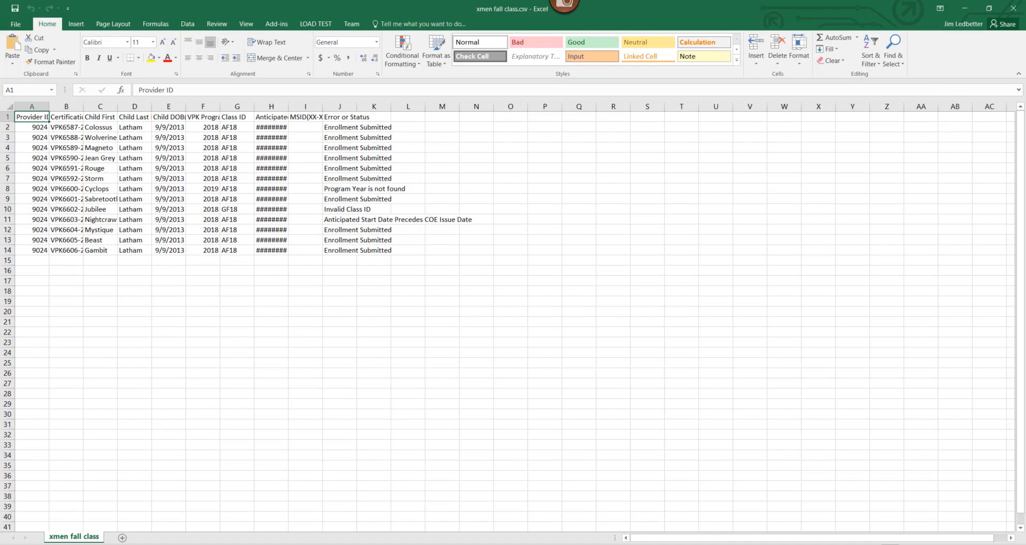
Step: Auto-fit all results columns and select the Enrollment Submitted statuses in J2:J7
scroll(508, 315, up, 5)
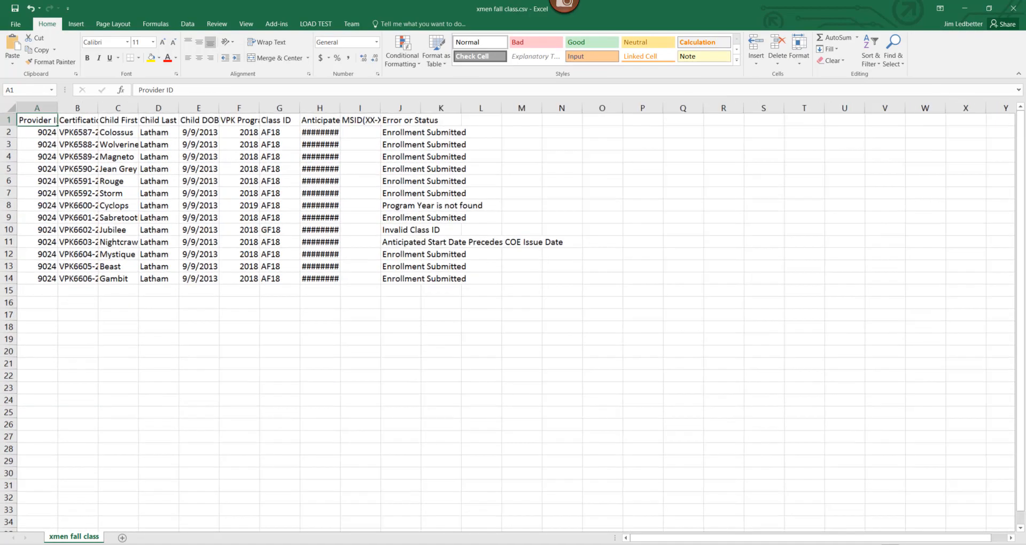
scroll(508, 315, up, 1)
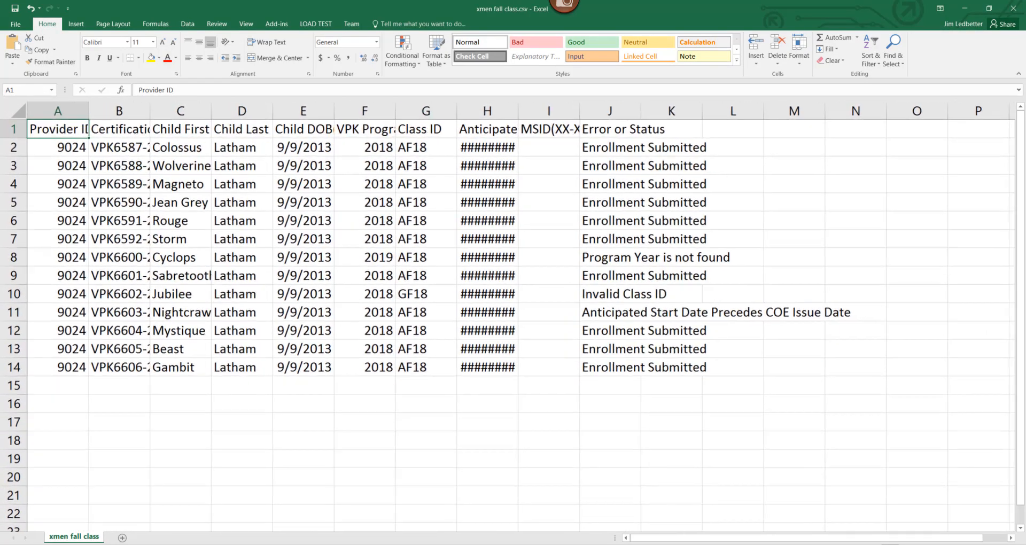
click(13, 109)
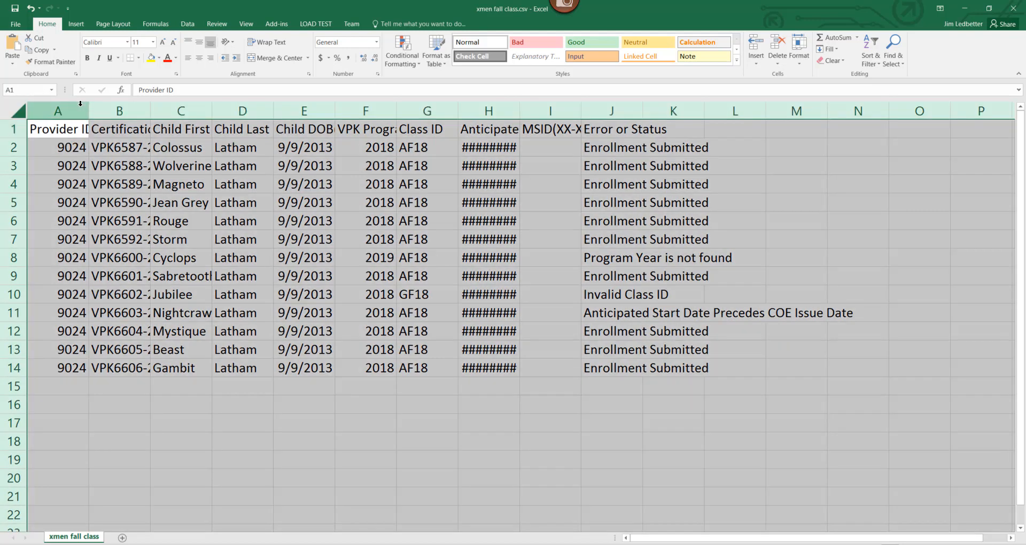
double_click(89, 111)
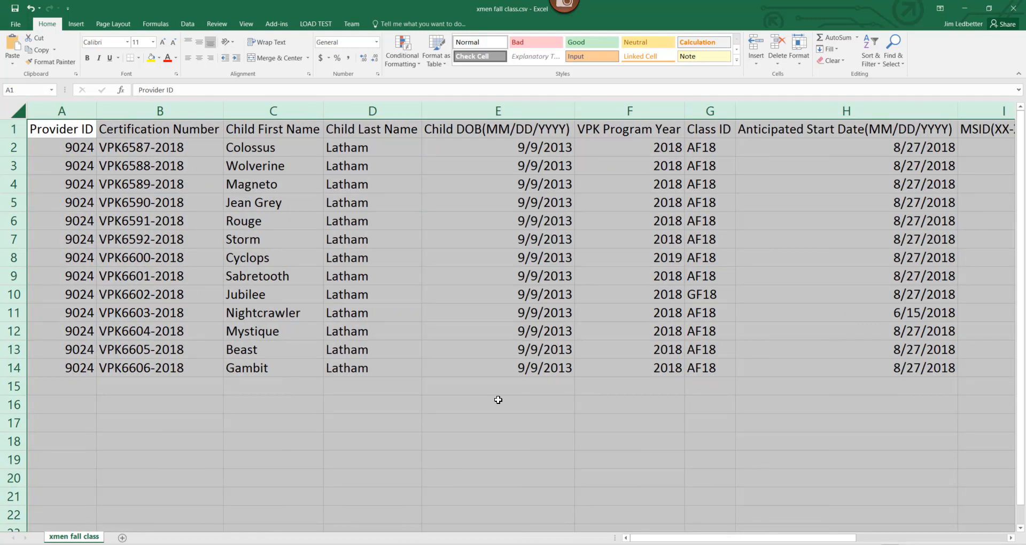
scroll(507, 315, down, 2)
click(899, 473)
click(861, 140)
drag(860, 140, 862, 210)
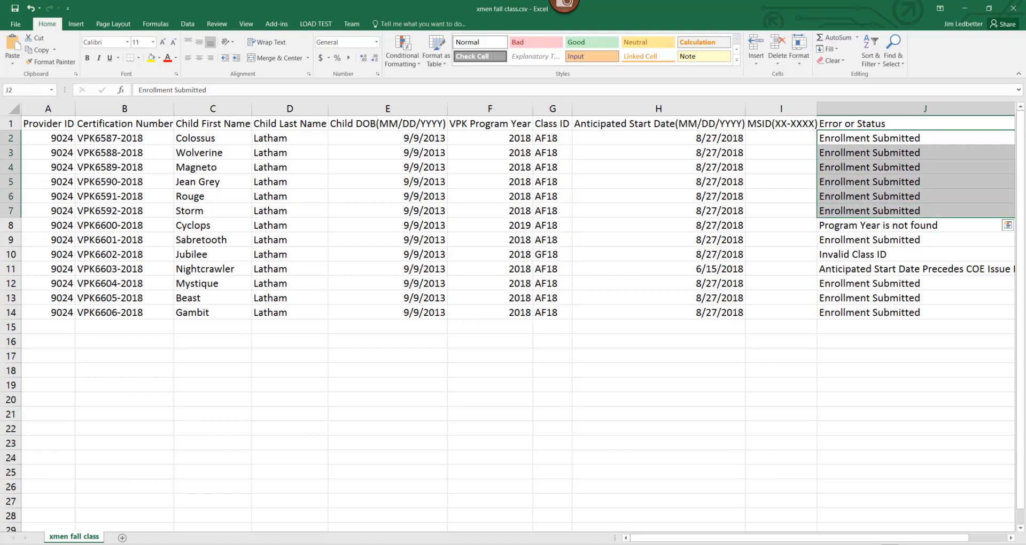
Step: Review the errors for row 8 (year 2019), row 10 (class GF18) and row 11 (start 6/15/2018)
click(857, 226)
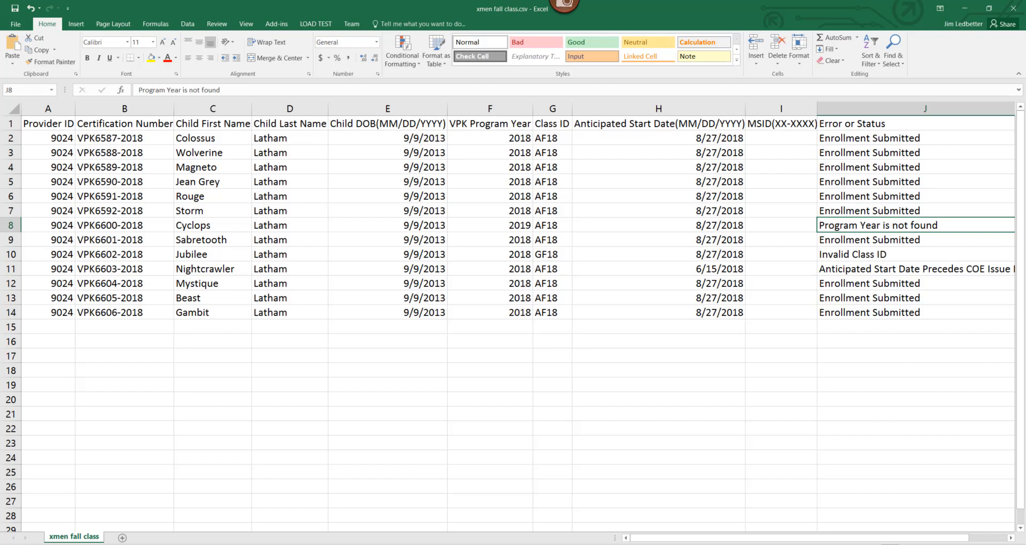
click(514, 225)
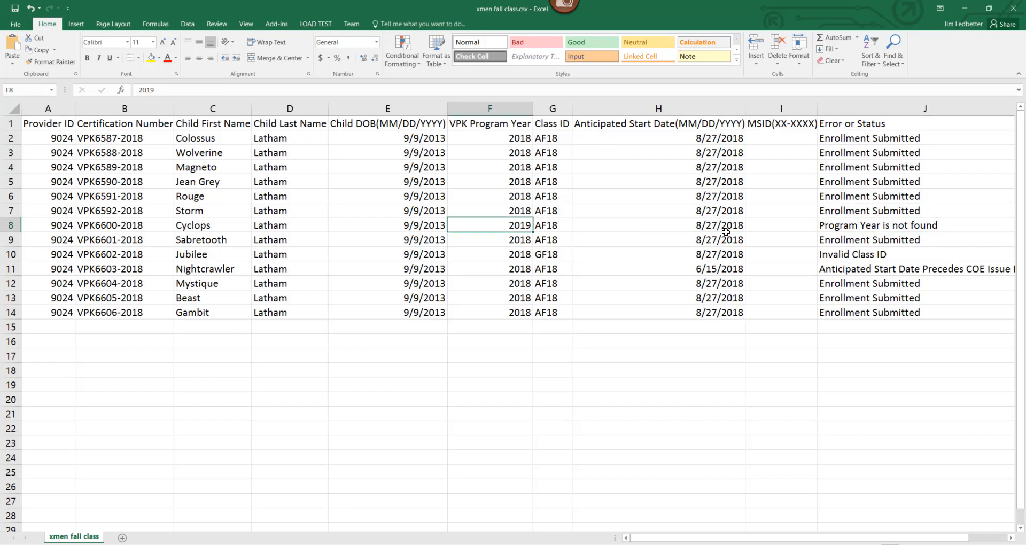
click(843, 226)
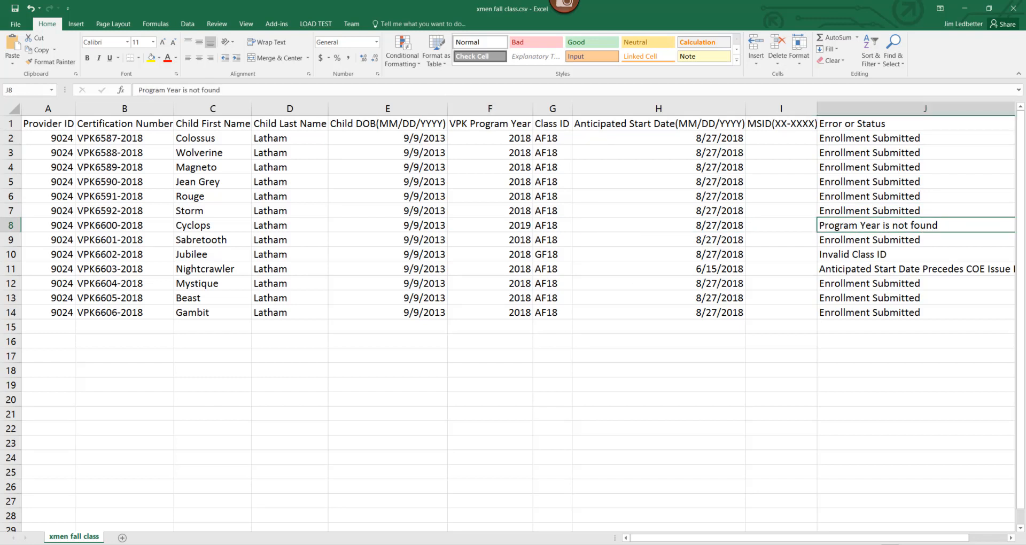
click(839, 254)
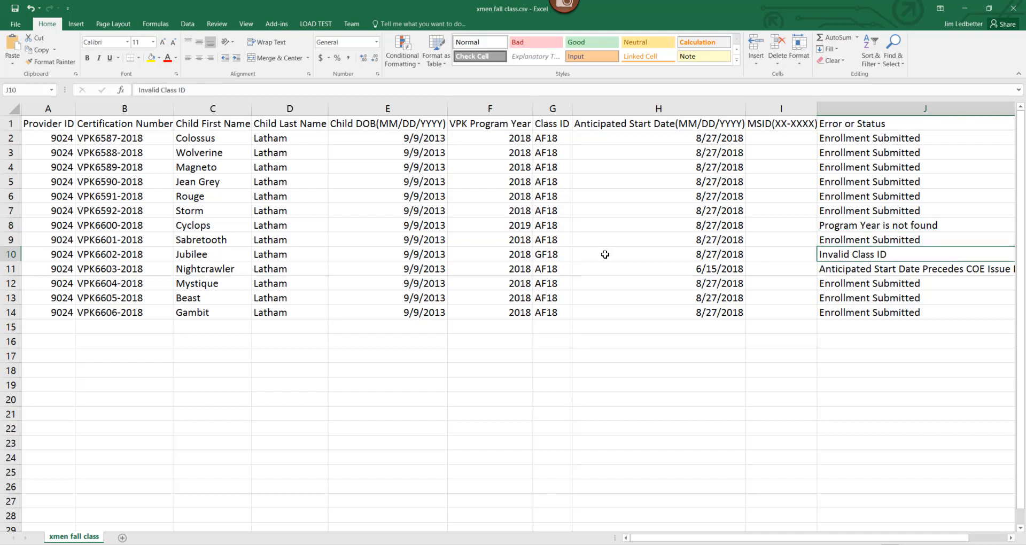
click(562, 254)
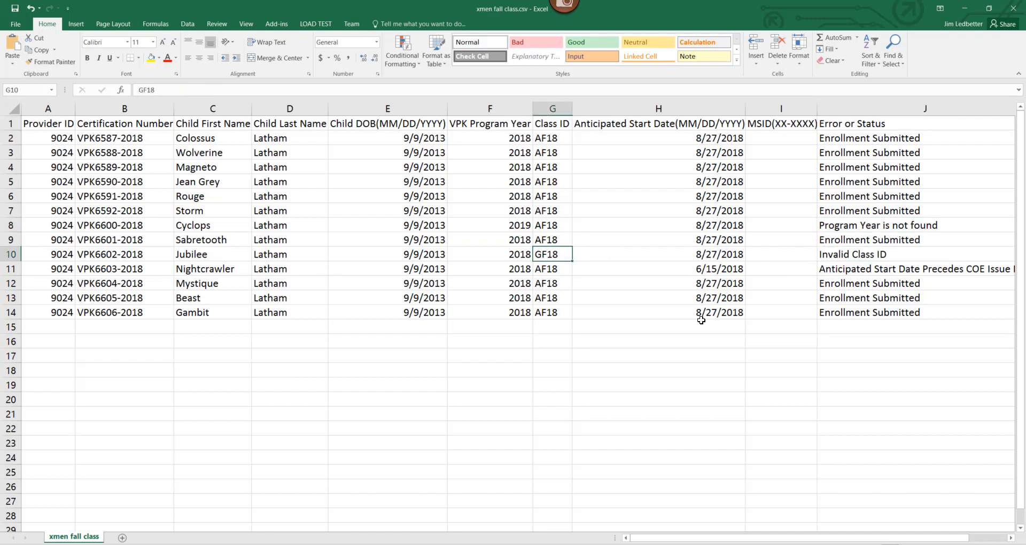
click(877, 259)
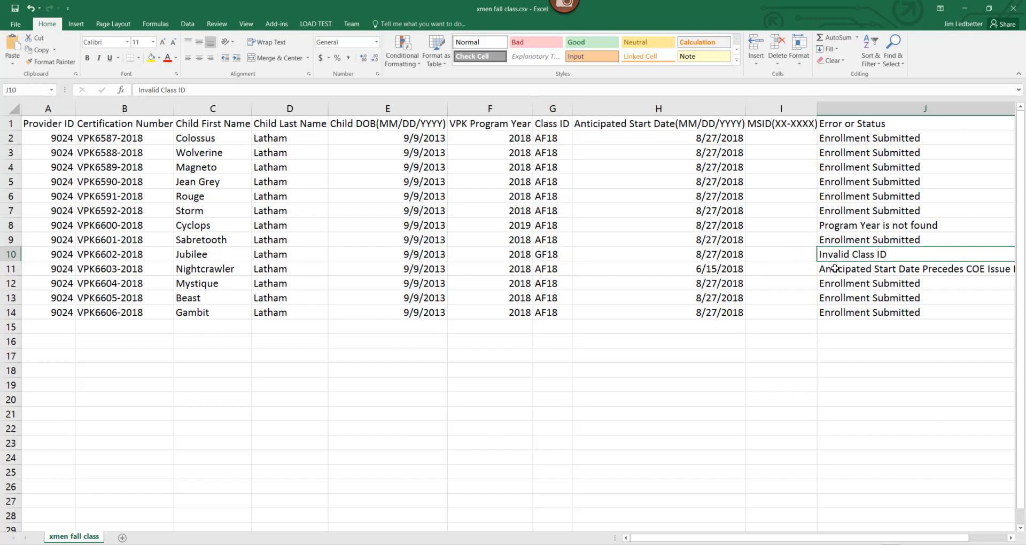
click(662, 270)
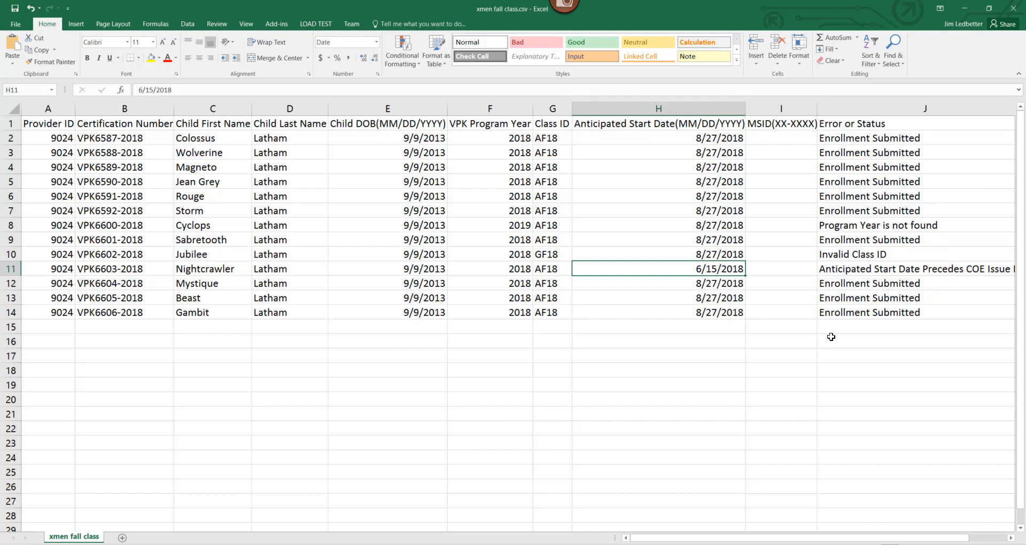
click(827, 271)
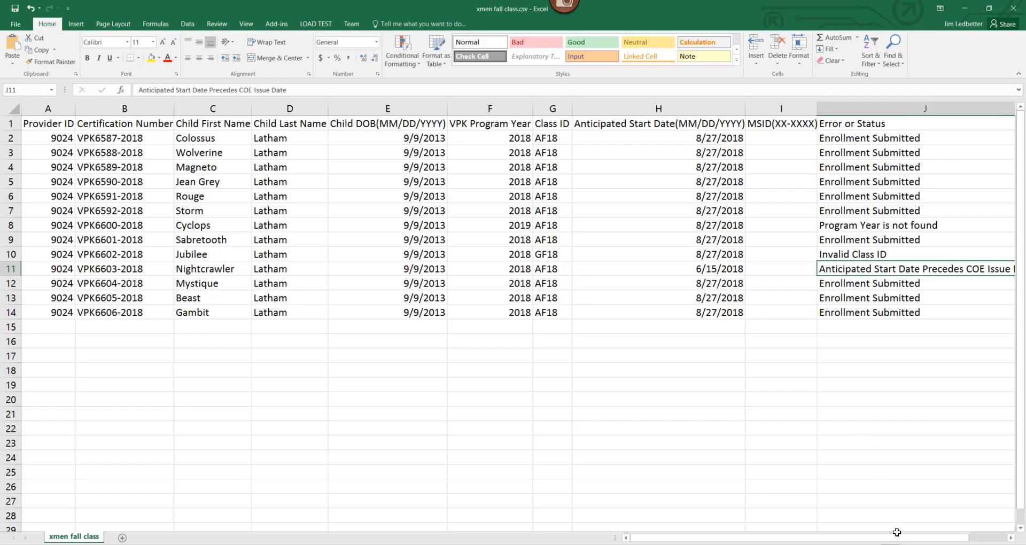
drag(896, 537, 934, 538)
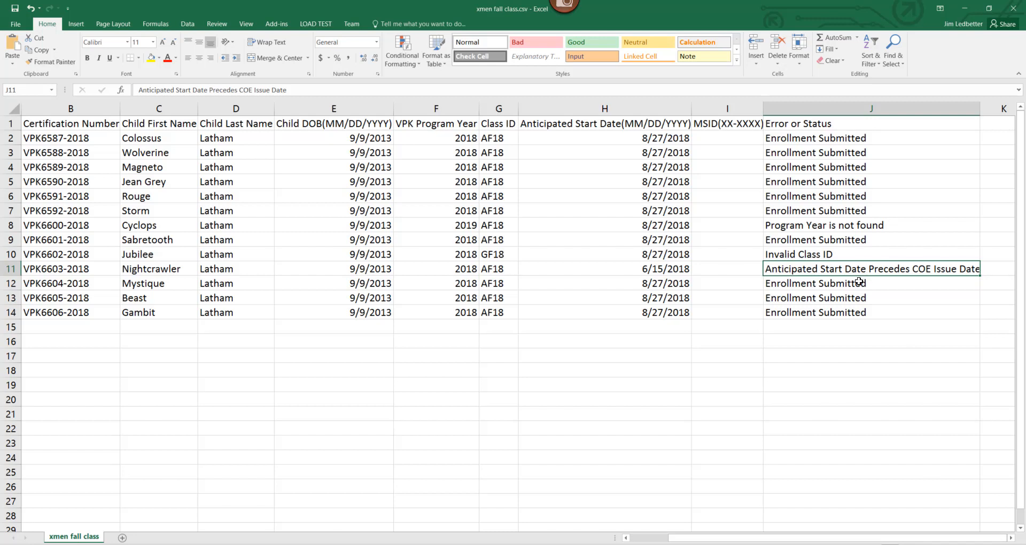
drag(858, 282, 853, 325)
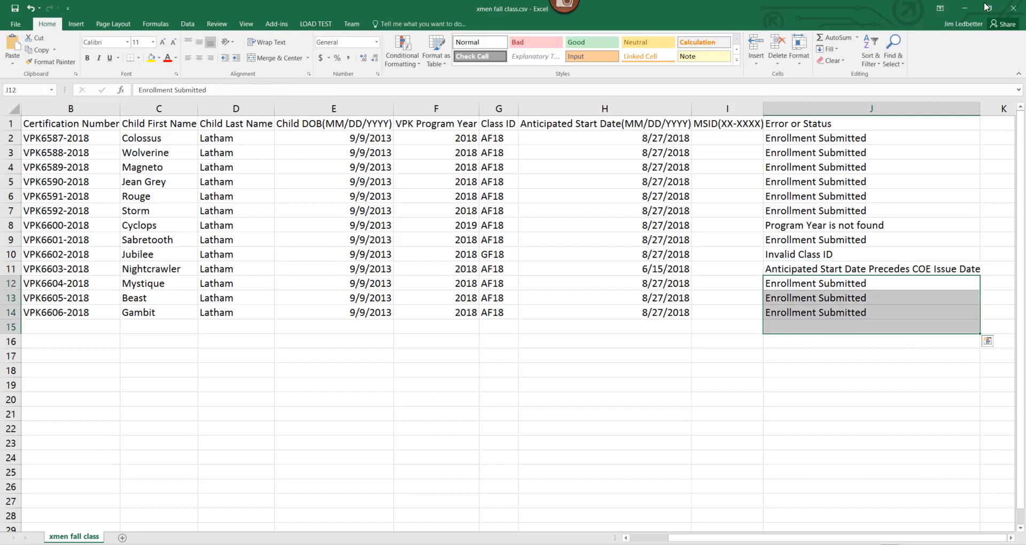
Step: Minimize Excel, then download and open the results of the error-free marvels.csv upload
click(965, 9)
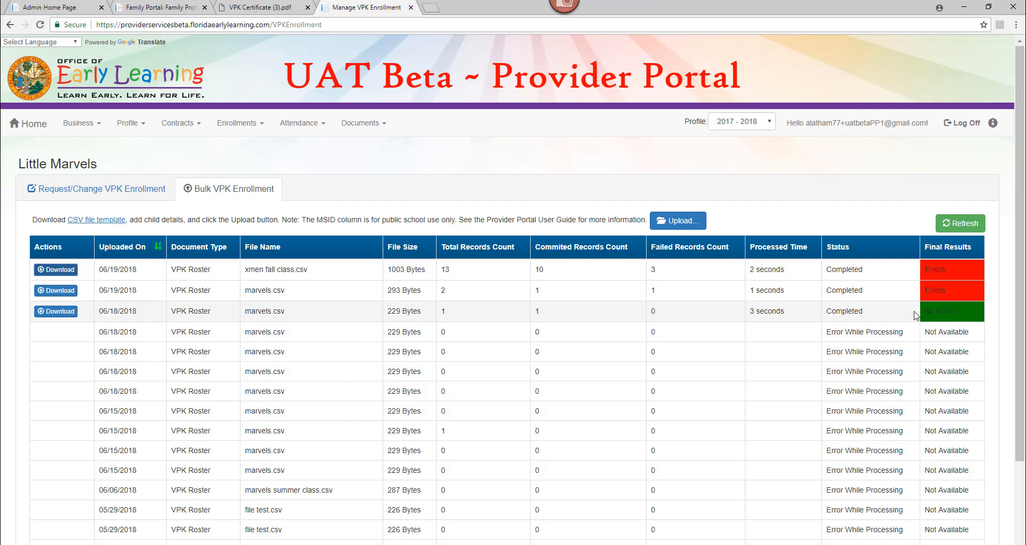
click(54, 315)
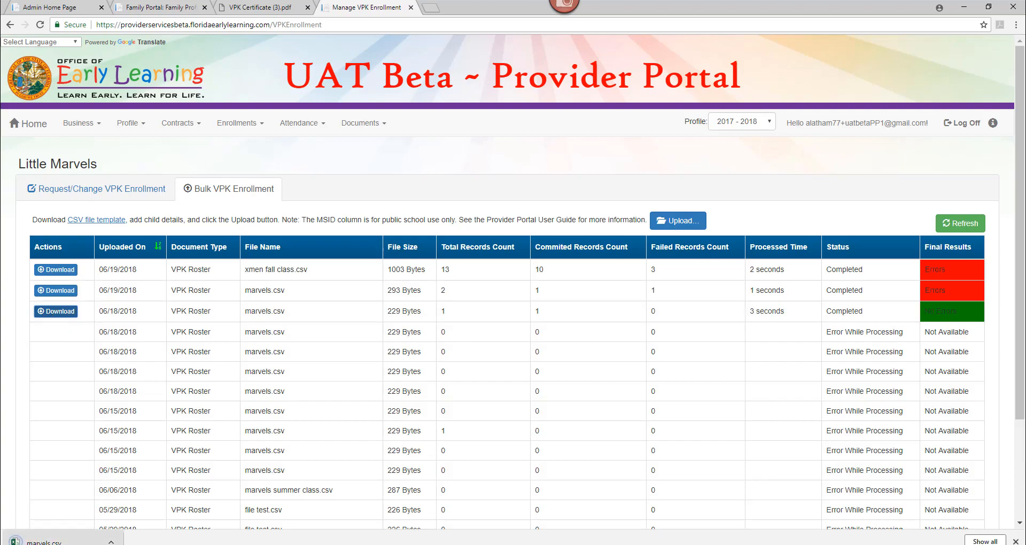
click(38, 540)
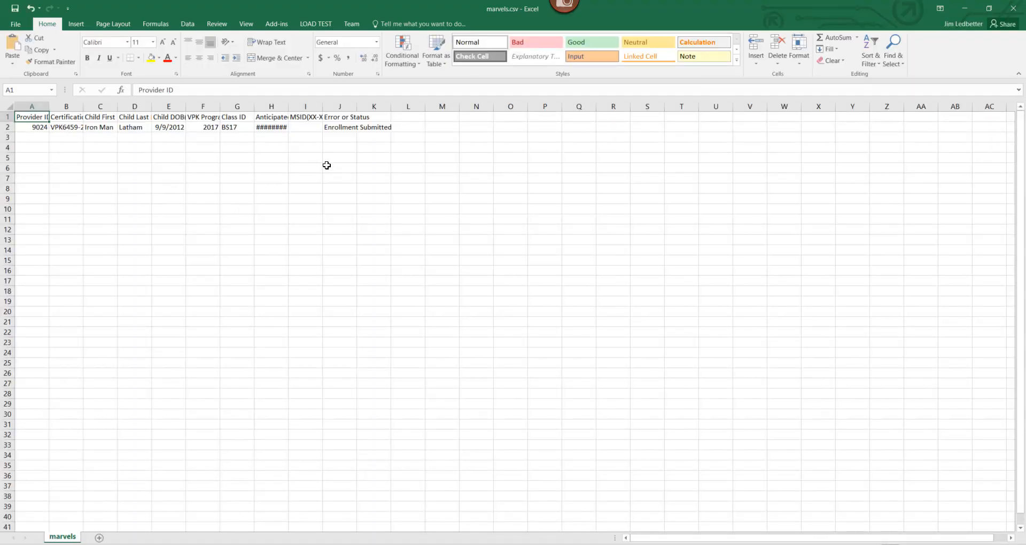
Step: Check marvels.csv's single Enrollment Submitted row, then switch to the xmen fall class workbook
click(103, 128)
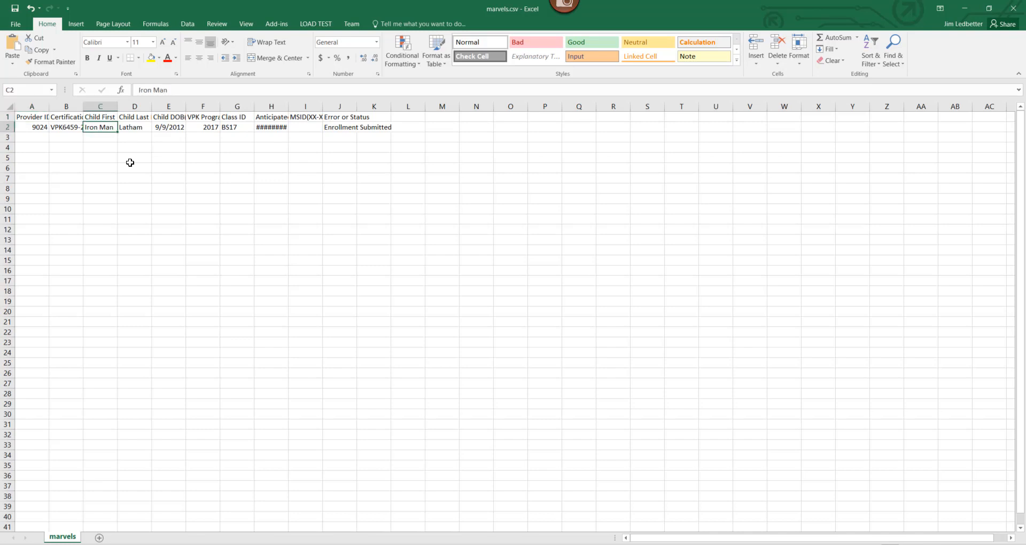
click(329, 125)
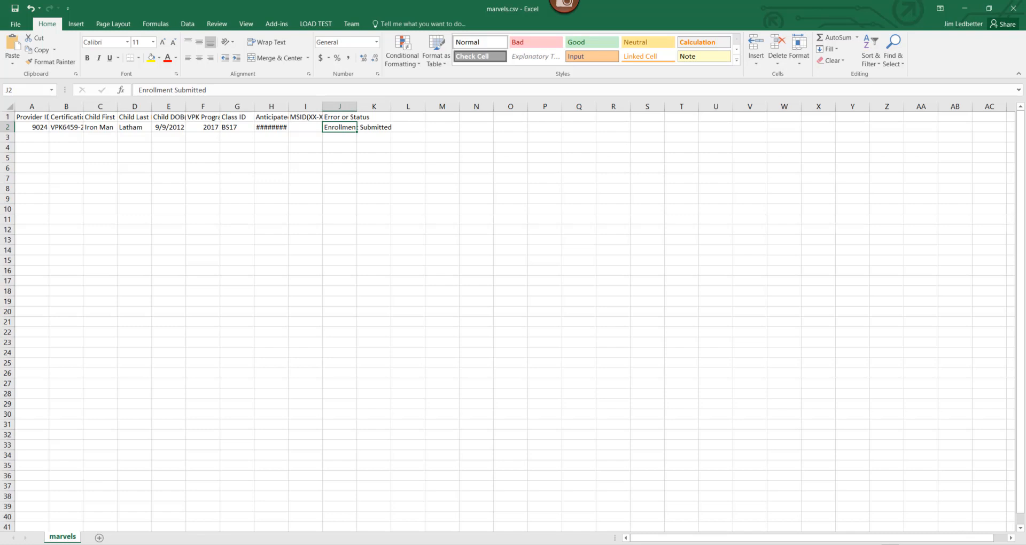
scroll(507, 316, up, 7)
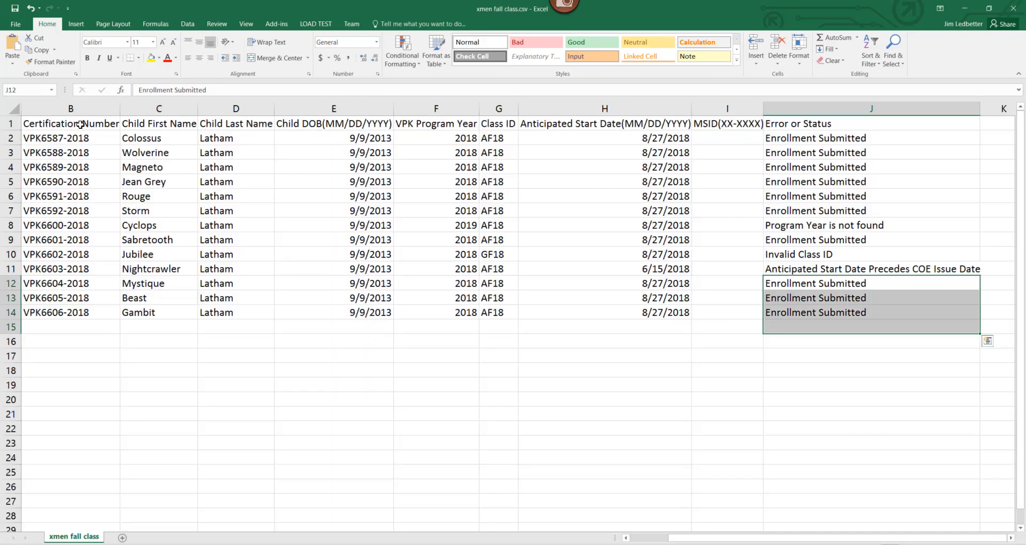
click(80, 123)
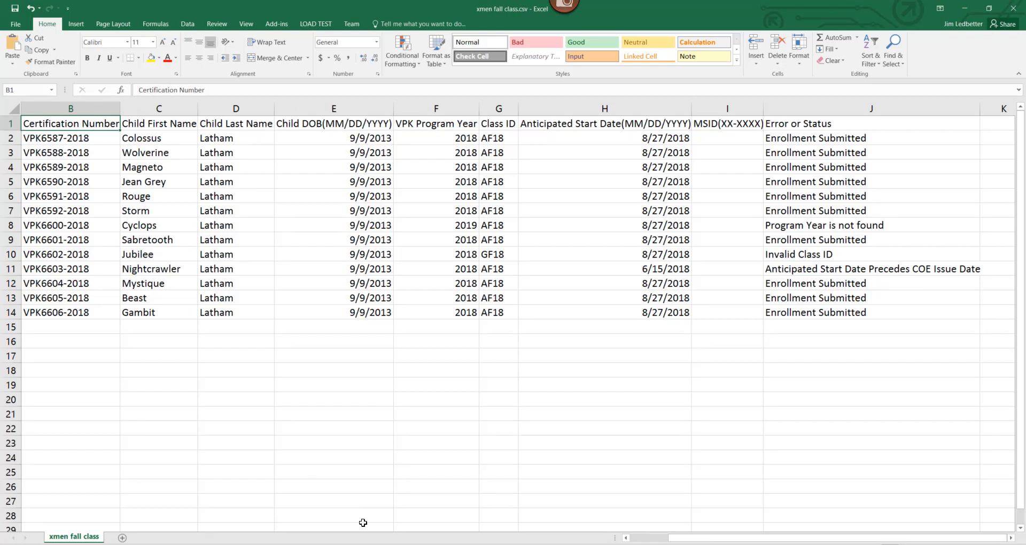
Step: Review row 2's Provider ID, certification number, program year, class ID, start date, MSID and J3 status
drag(797, 538, 685, 535)
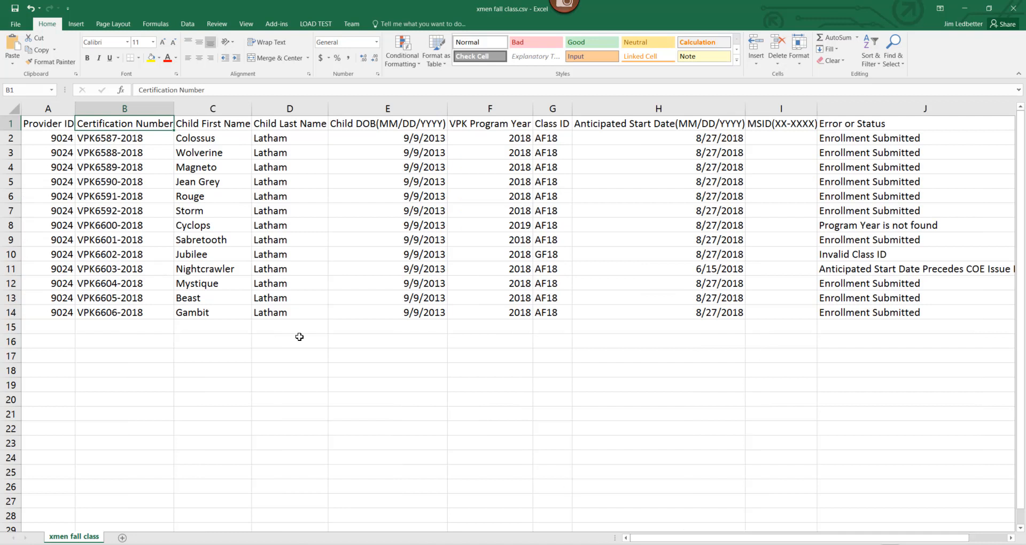
click(30, 137)
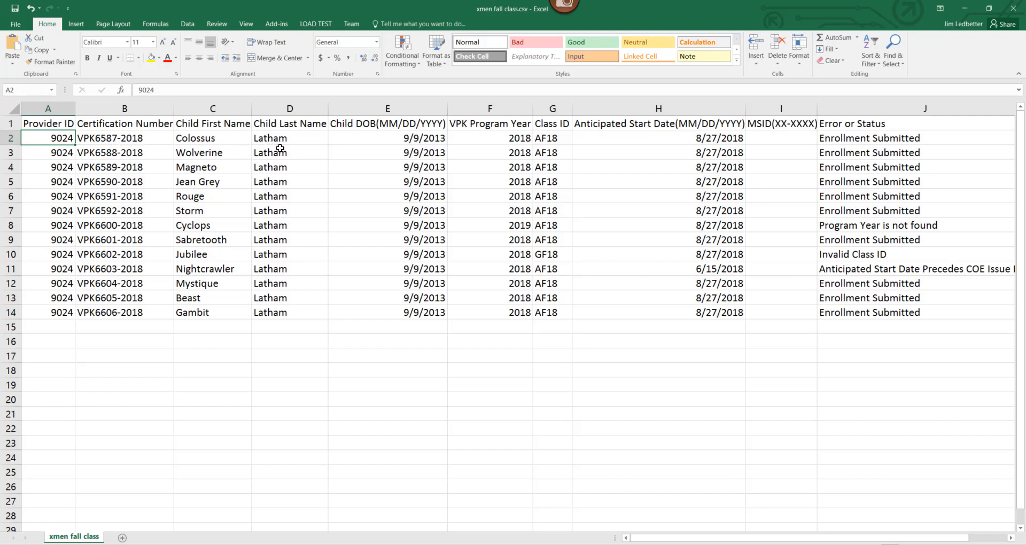
click(489, 140)
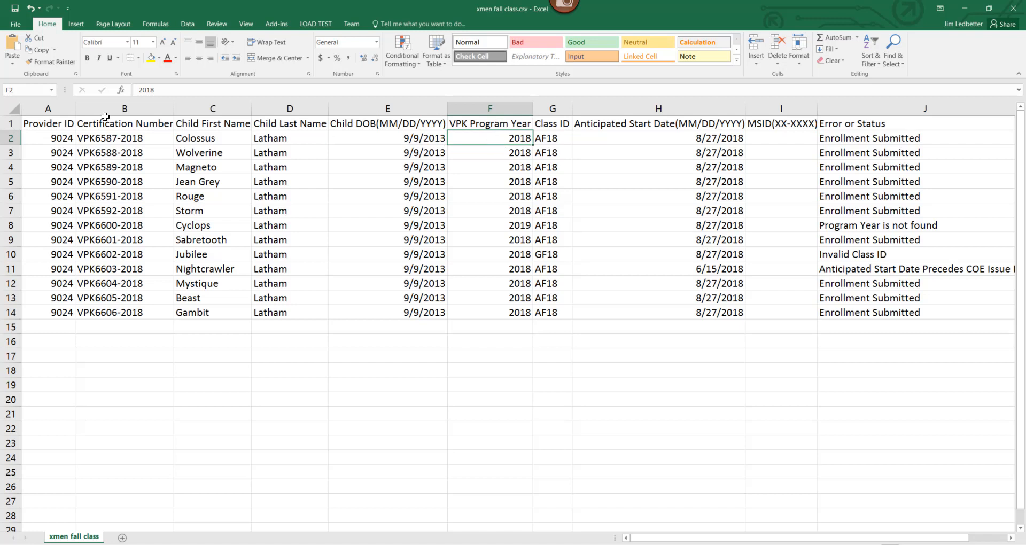
click(126, 138)
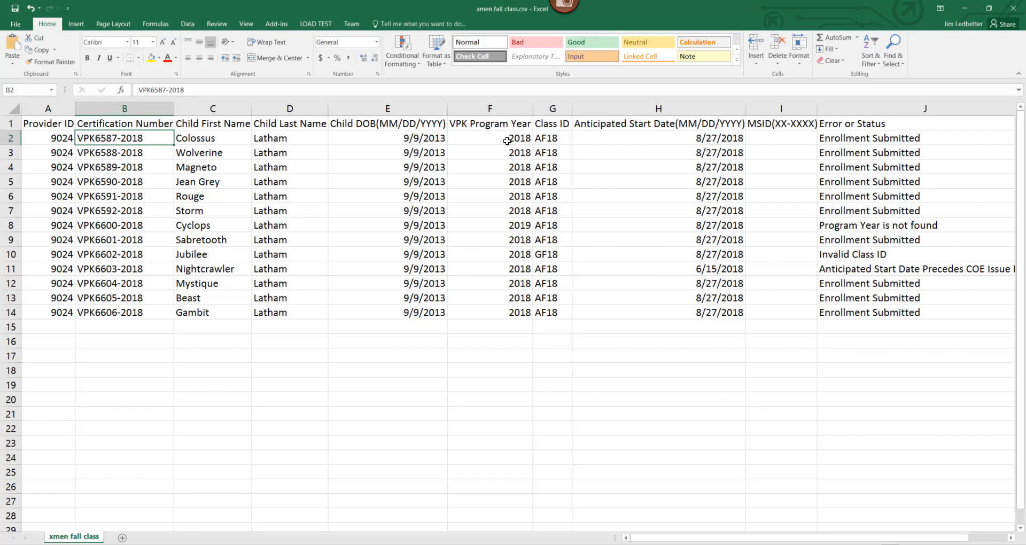
click(563, 138)
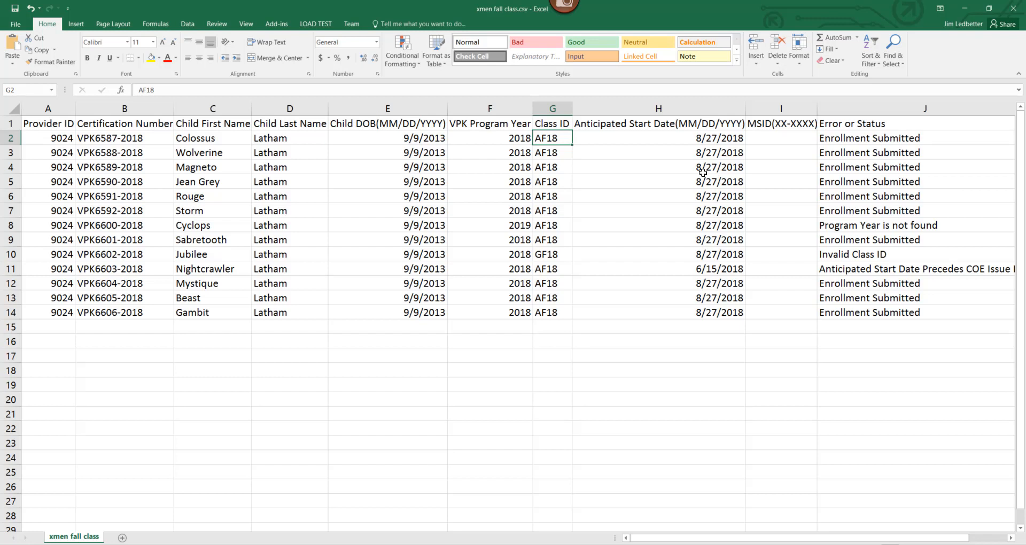
click(616, 141)
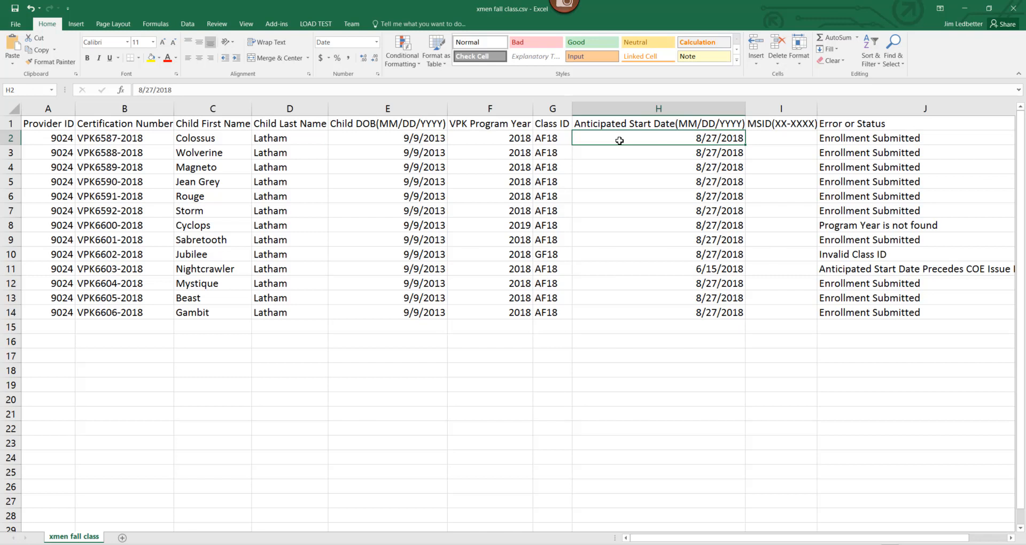
click(776, 132)
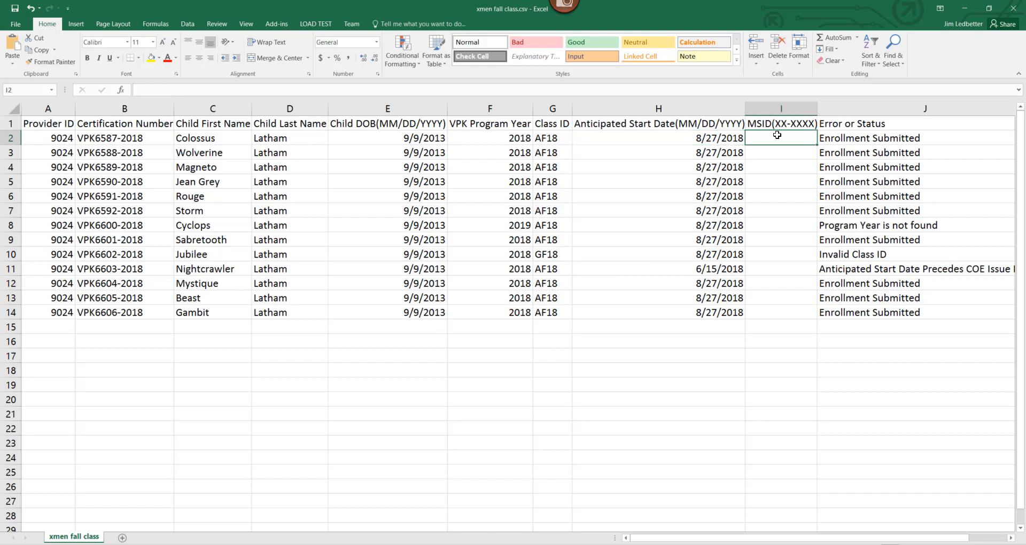
click(842, 146)
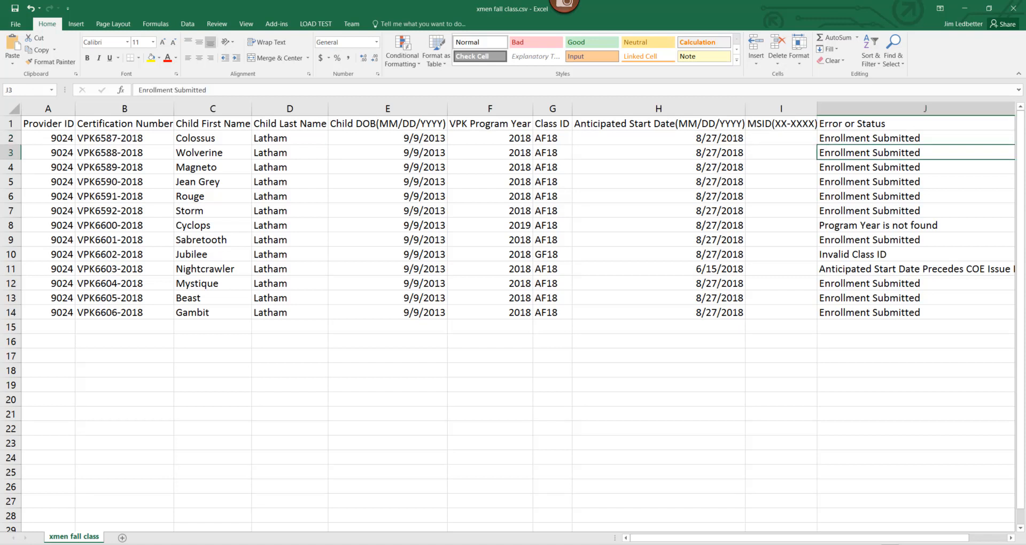
Step: Dismiss the close prompt without saving and minimize Excel back to the portal
click(1006, 9)
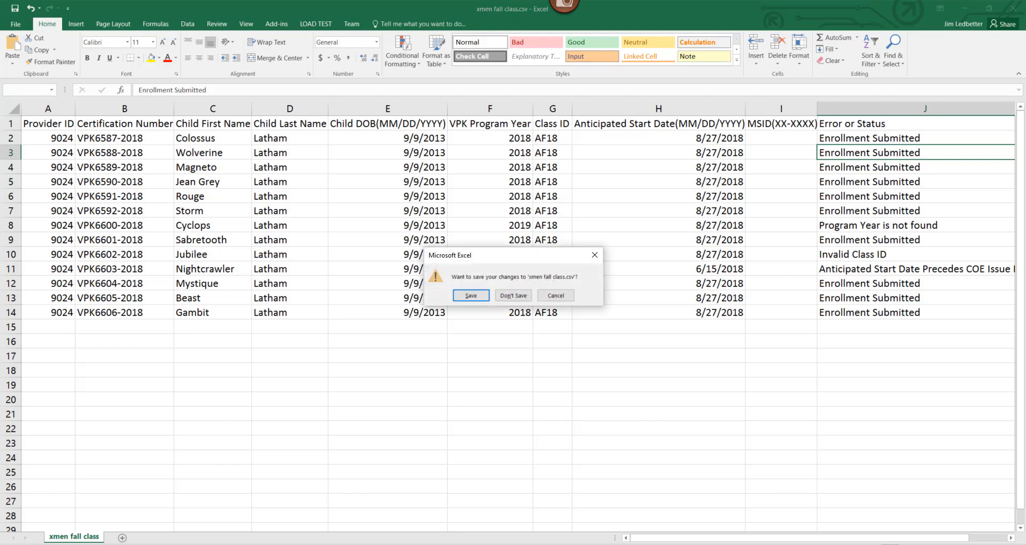
click(594, 255)
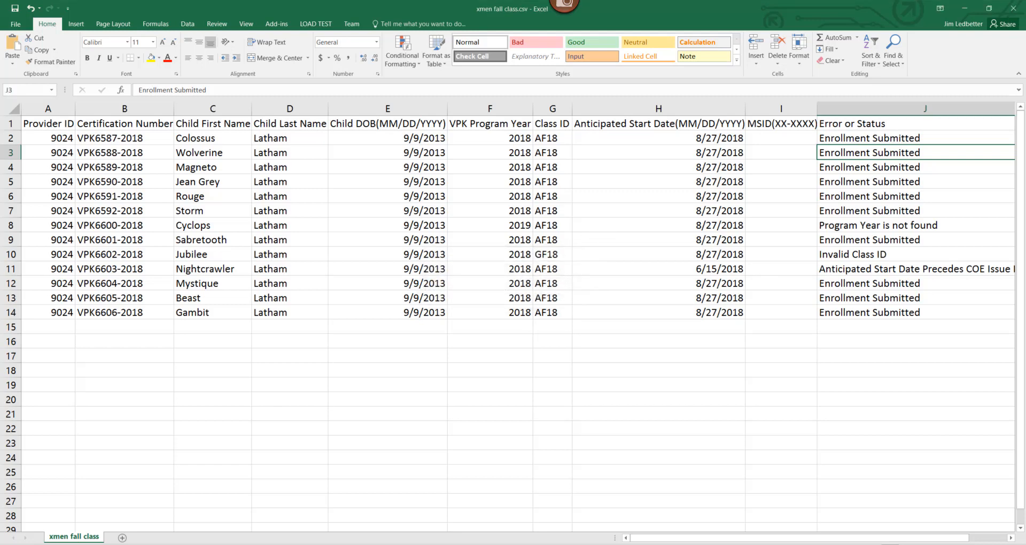
click(970, 11)
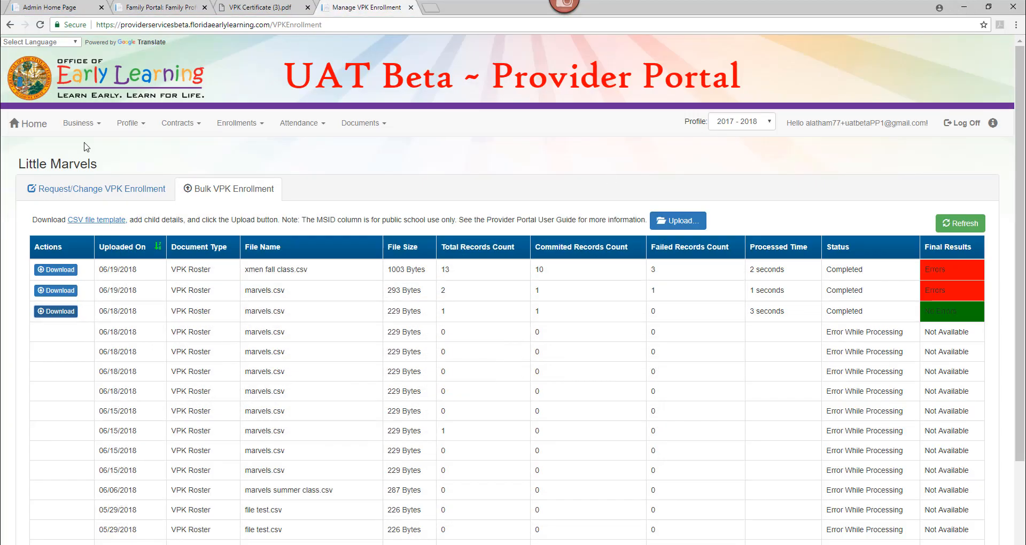
Step: Load the School-year (540 hours) AF18 - X-Men roster, review its children, then return to Bulk VPK Enrollment
click(84, 190)
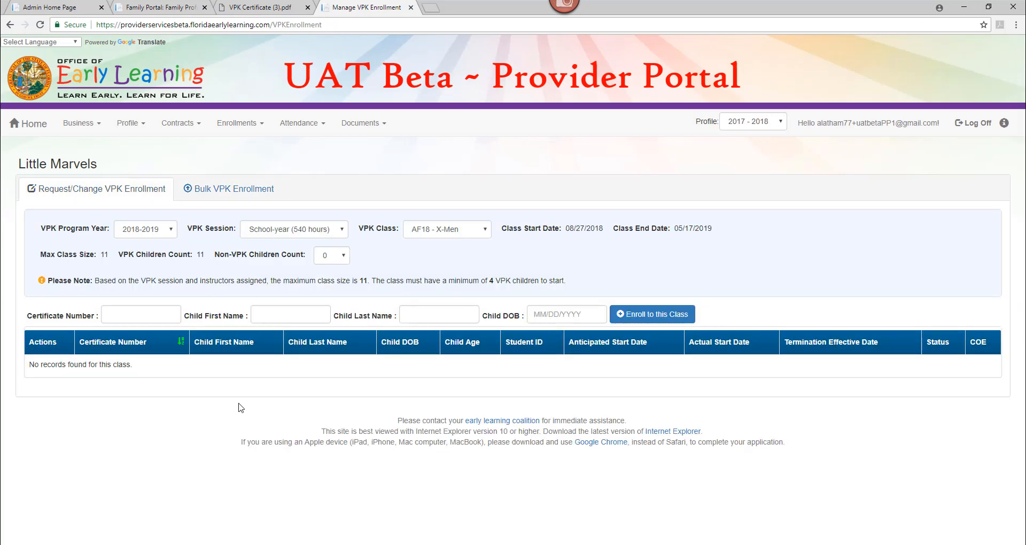
click(40, 25)
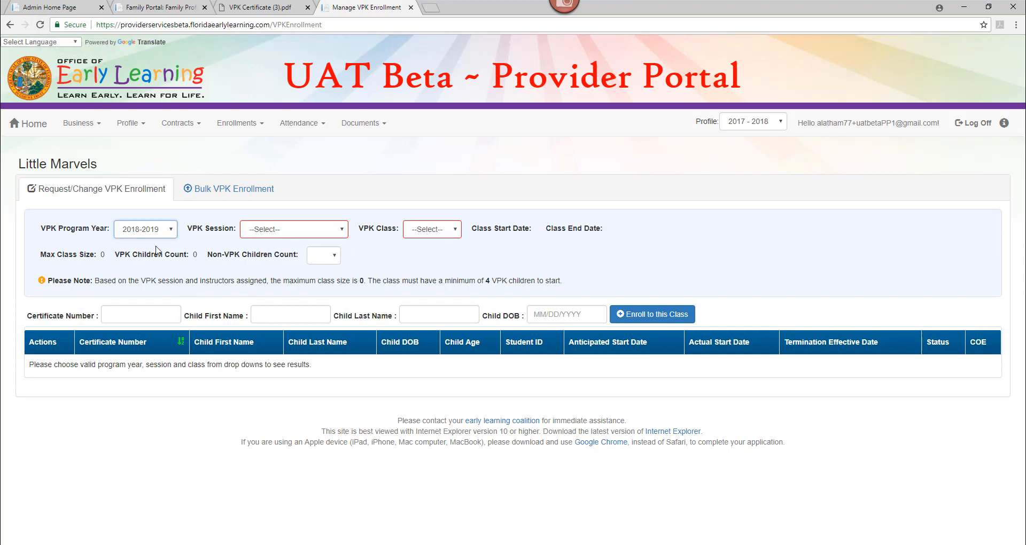
click(252, 231)
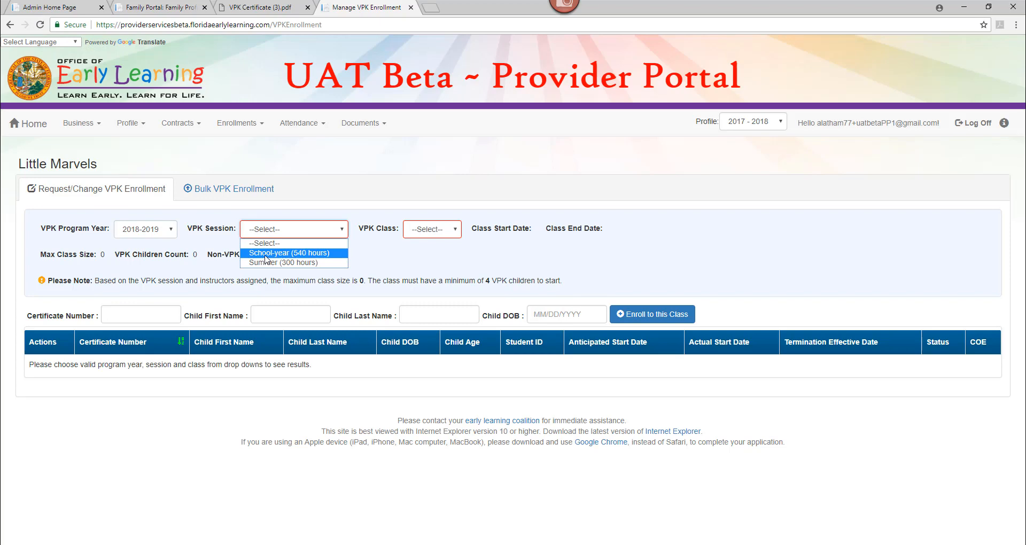
click(266, 255)
click(469, 230)
click(457, 254)
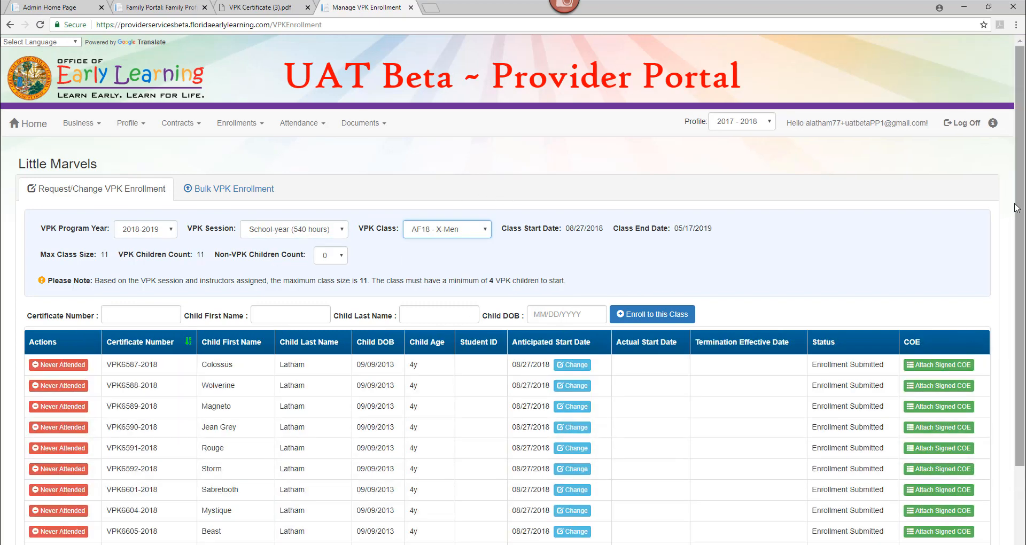
drag(1019, 227, 1019, 305)
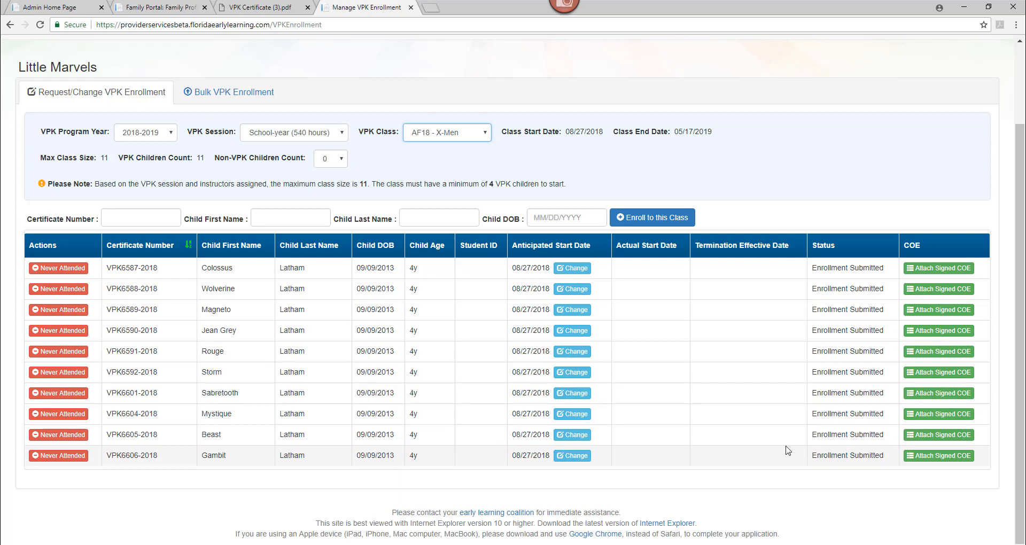
click(255, 97)
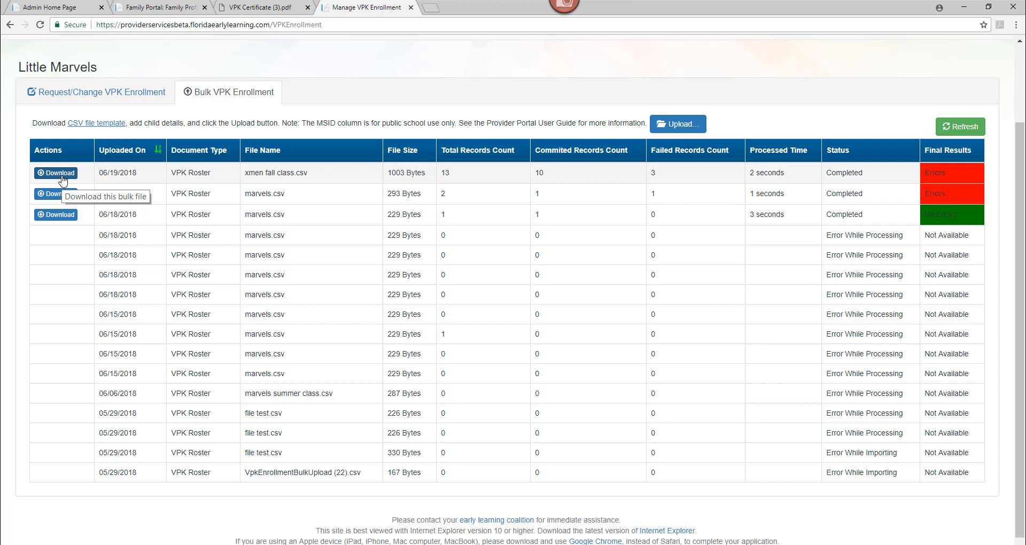
Step: View the CF18 - X-Mansion class roster to confirm it has no records
click(91, 93)
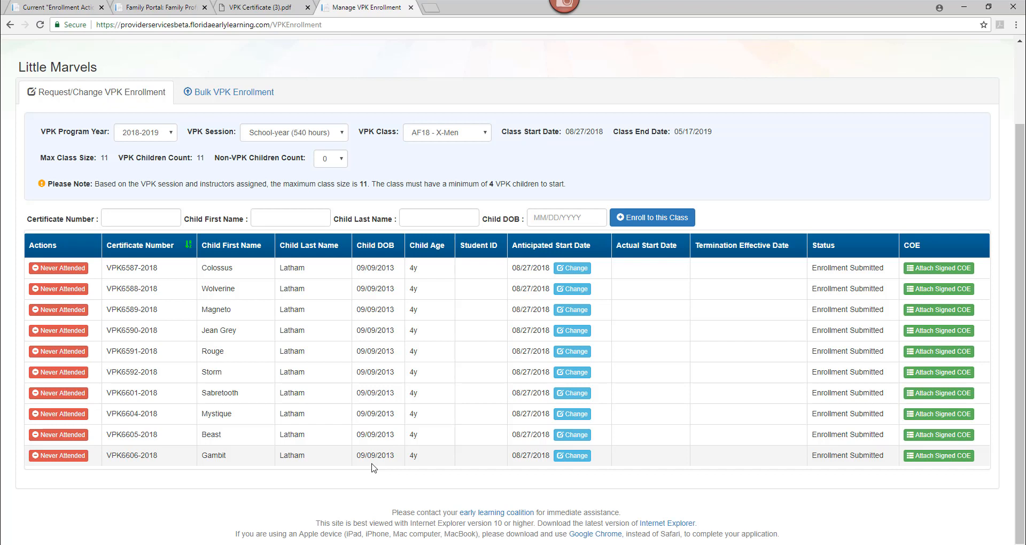
click(463, 137)
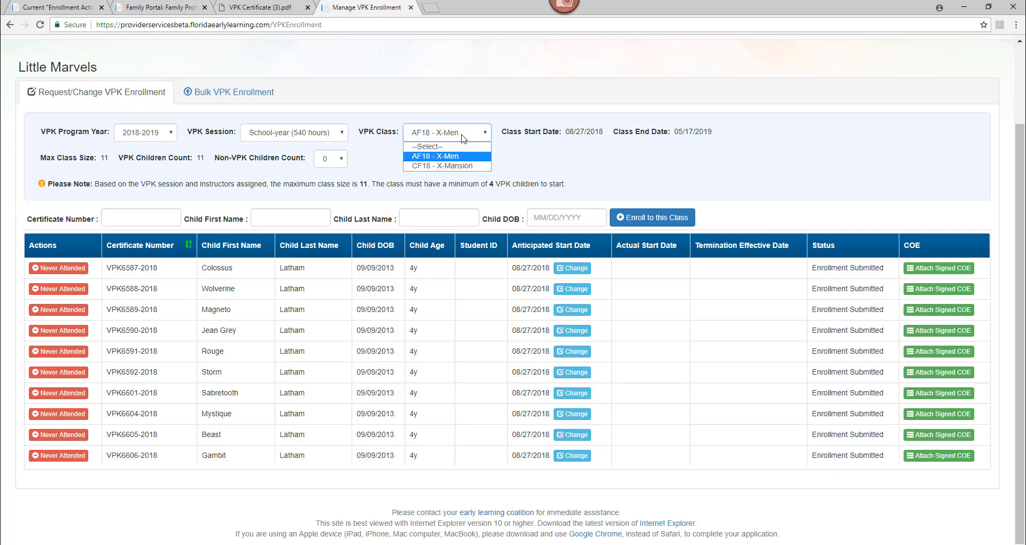
click(465, 166)
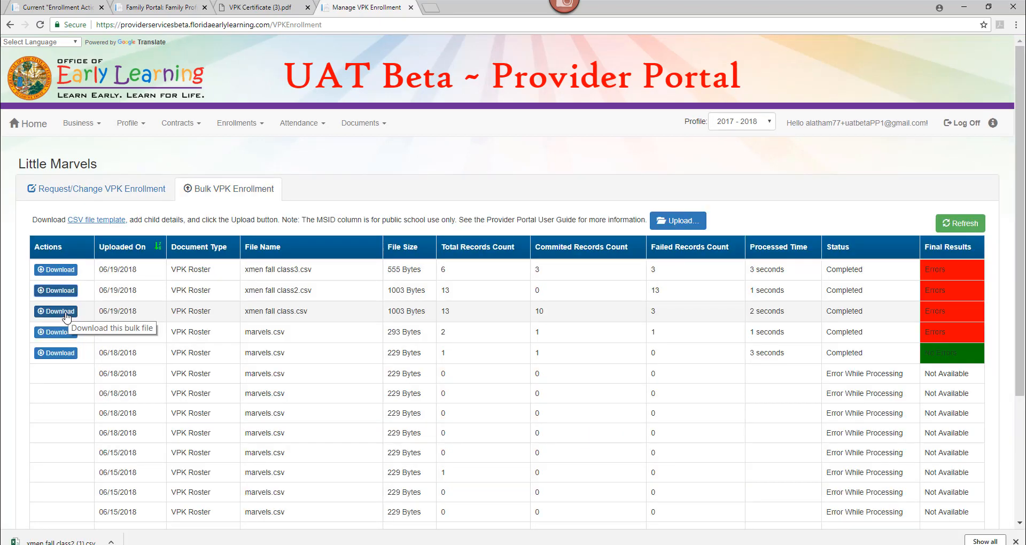
Step: Download the processed xmen fall class.csv results and open them in Excel
click(66, 314)
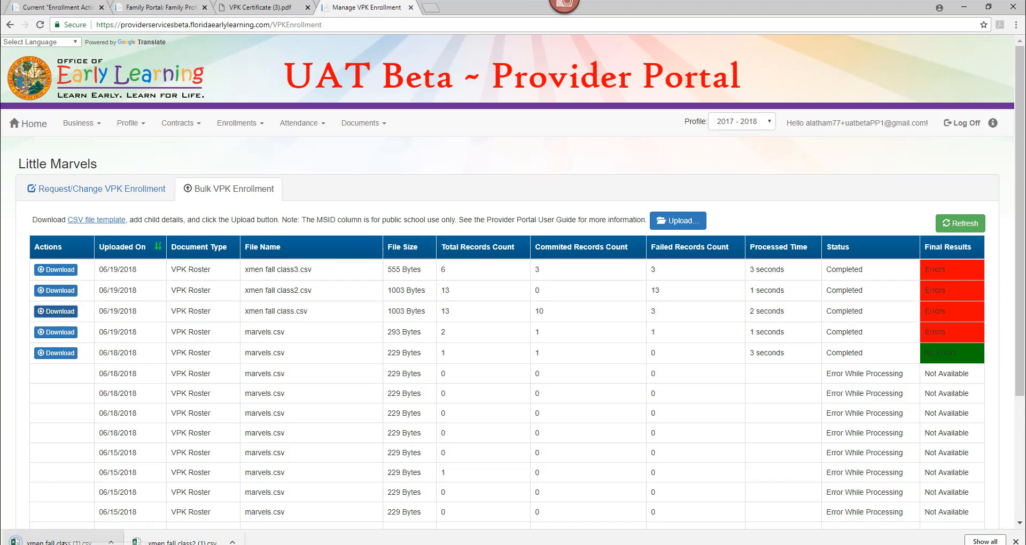
click(58, 541)
scroll(761, 530, right, 5)
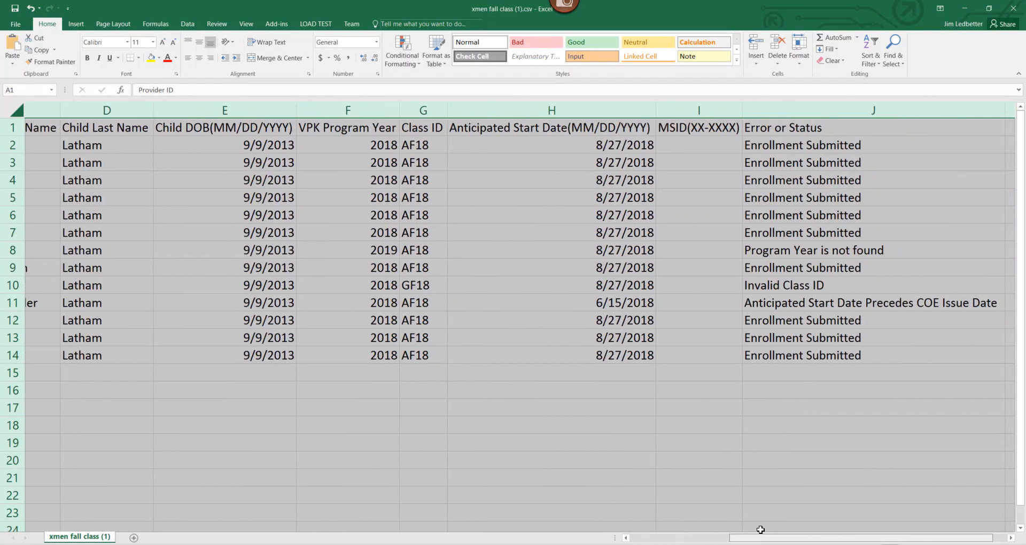
Step: Delete every Enrollment Submitted row, keeping only the three failed enrollment rows
scroll(761, 530, right, 1)
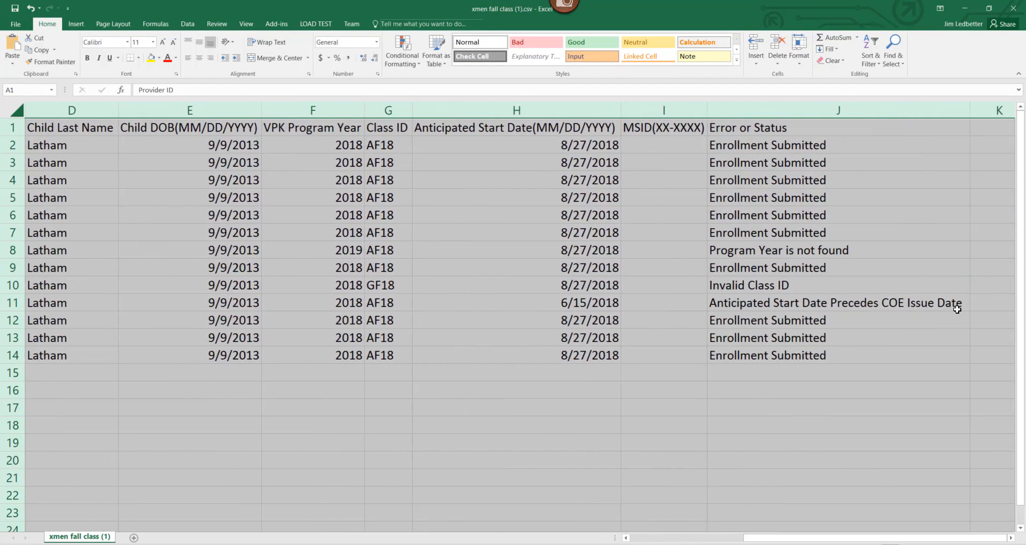
click(839, 250)
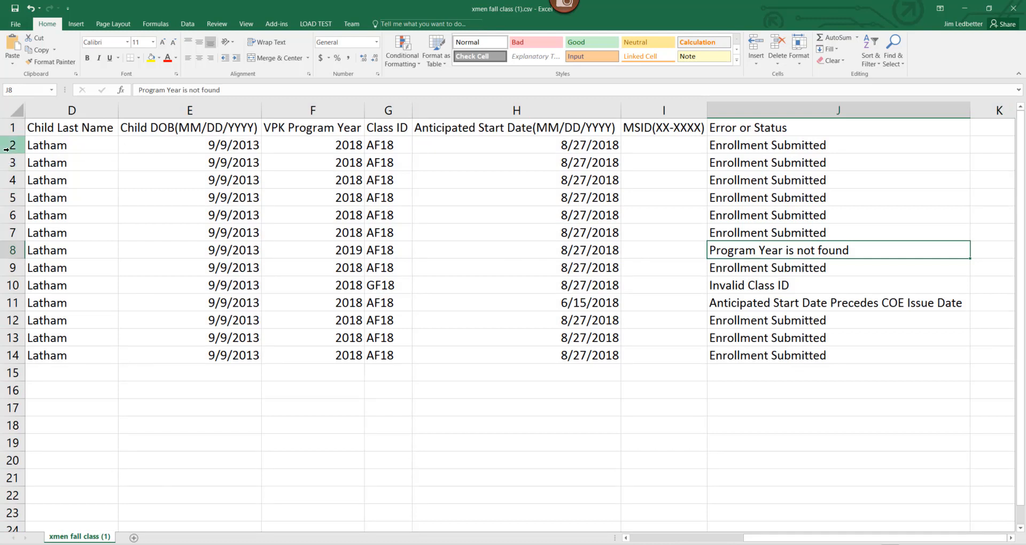
drag(6, 149, 10, 233)
right_click(9, 197)
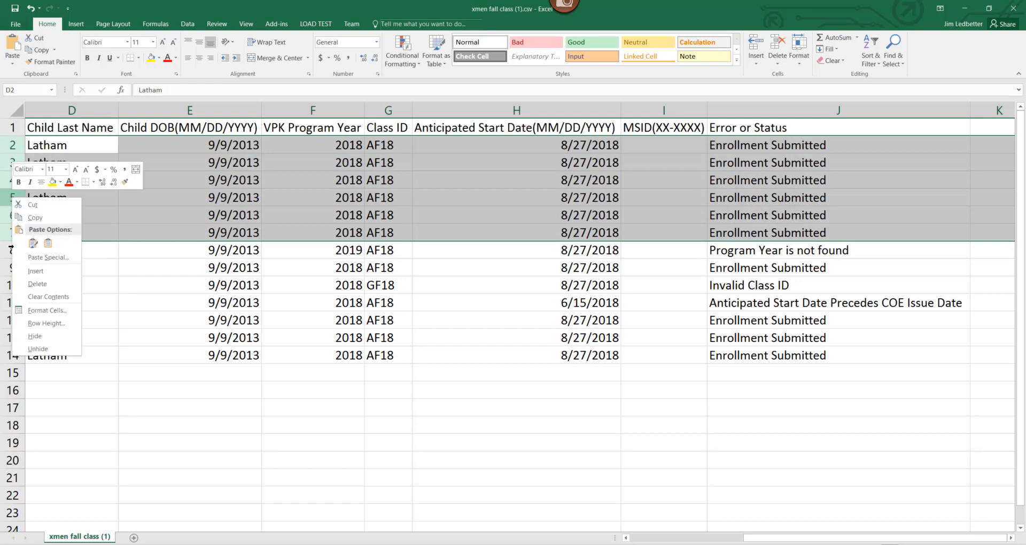
click(37, 285)
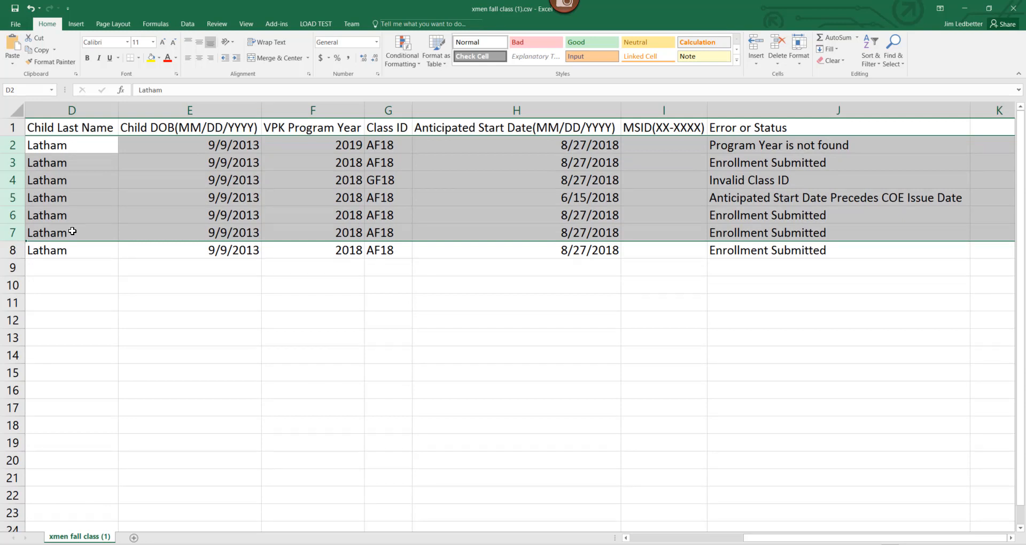
click(2, 160)
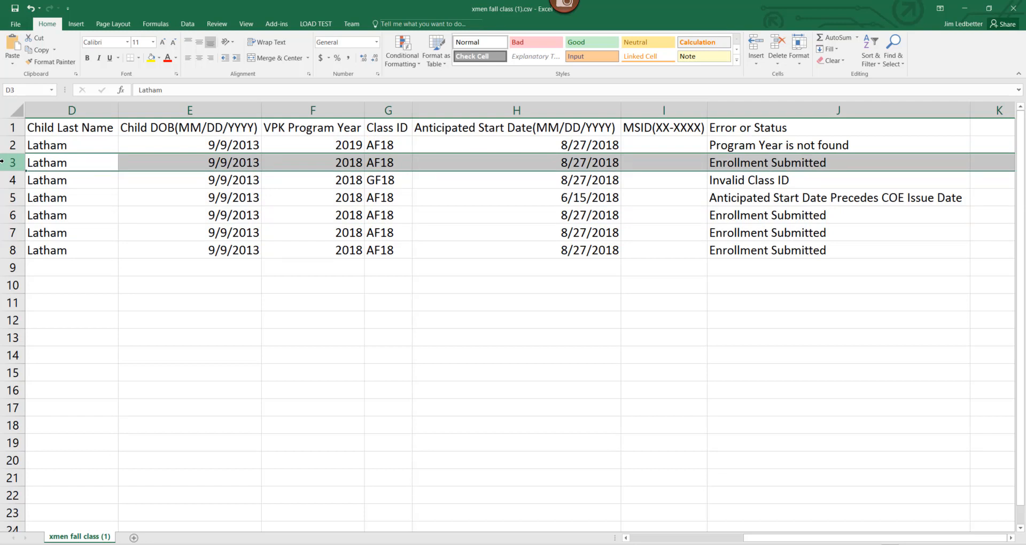
right_click(2, 160)
click(34, 313)
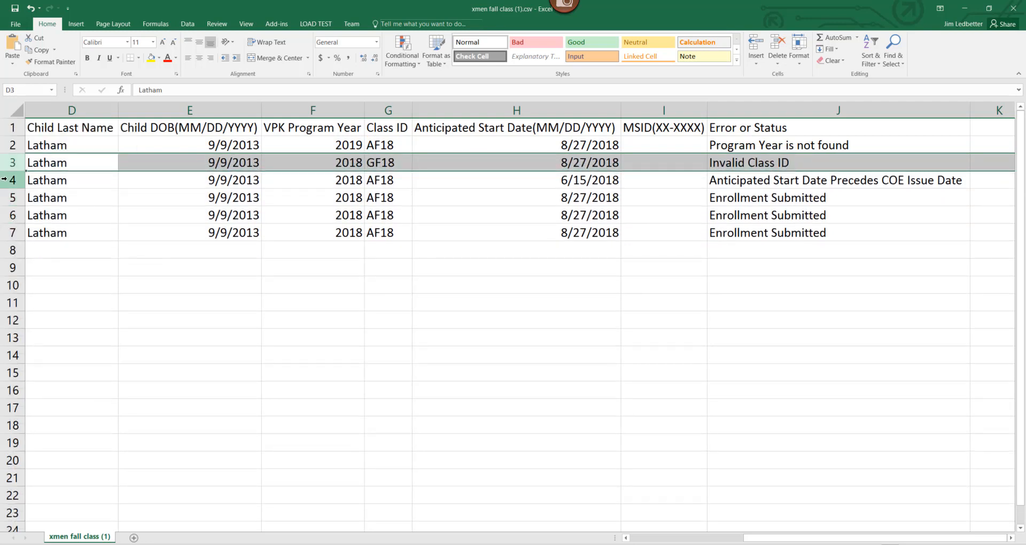
drag(4, 191, 9, 231)
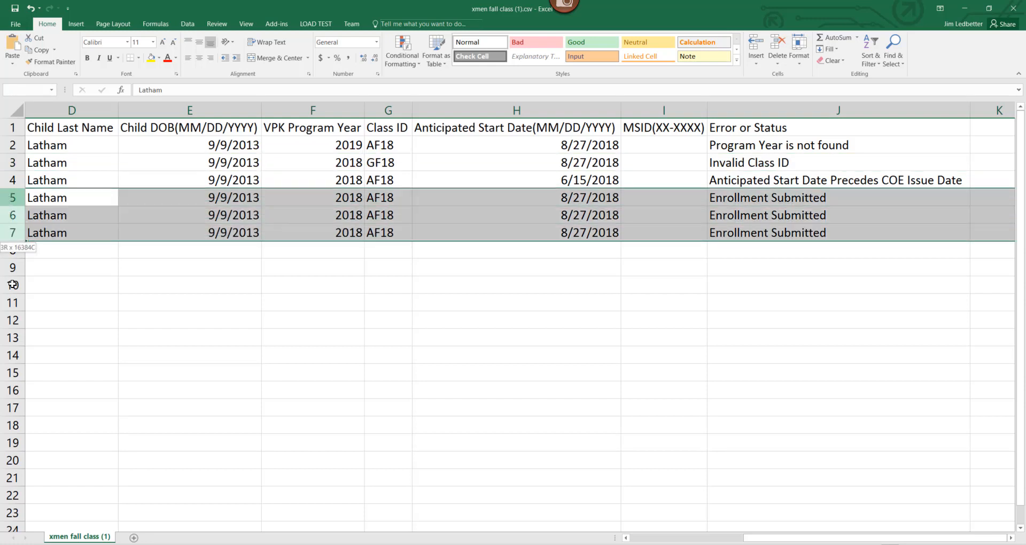
right_click(10, 223)
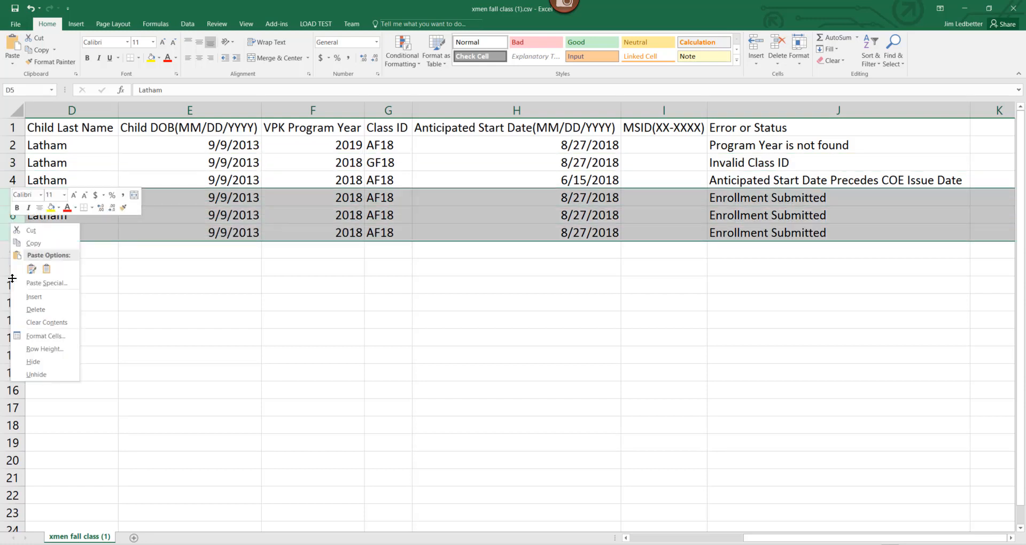
click(47, 312)
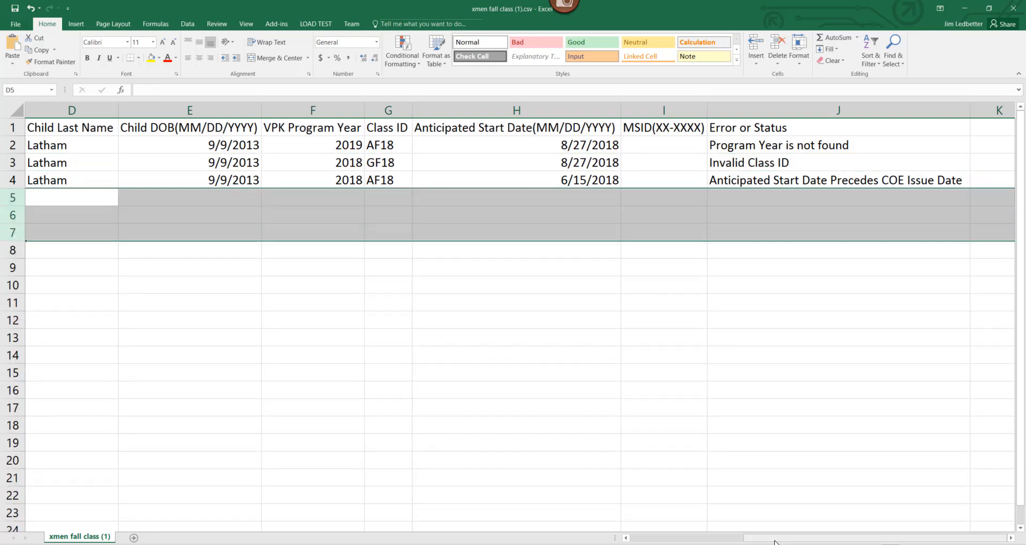
drag(752, 539, 707, 537)
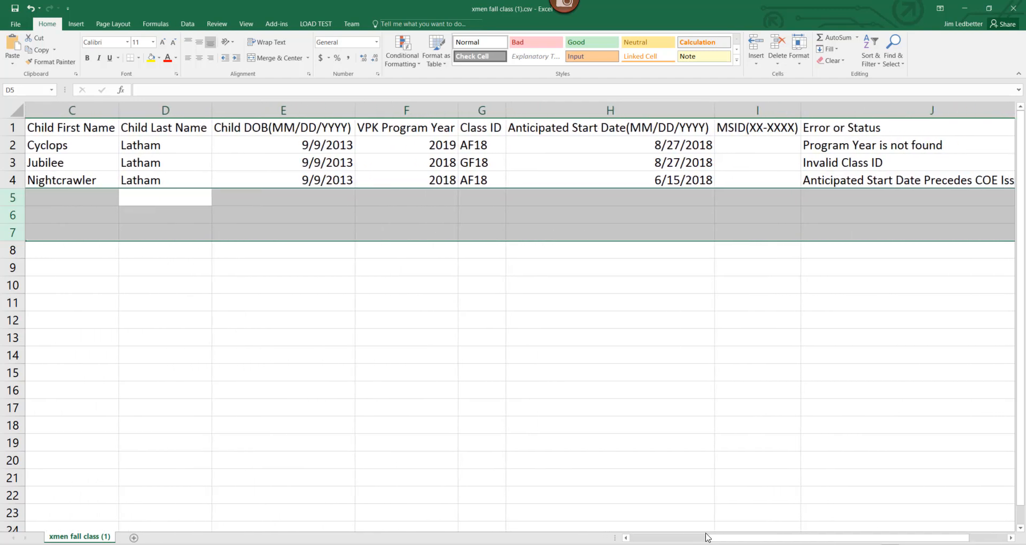
Step: Correct the failed rows: program year 2018 in F2, class ID AF18 in G3, start date 8/27/2018 in H4
click(420, 147)
text(2018)
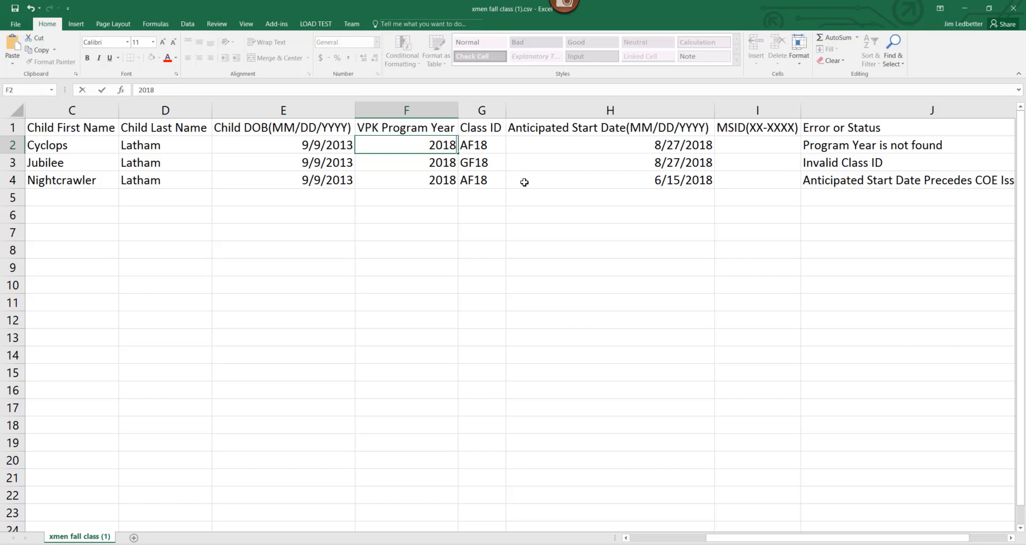
click(484, 163)
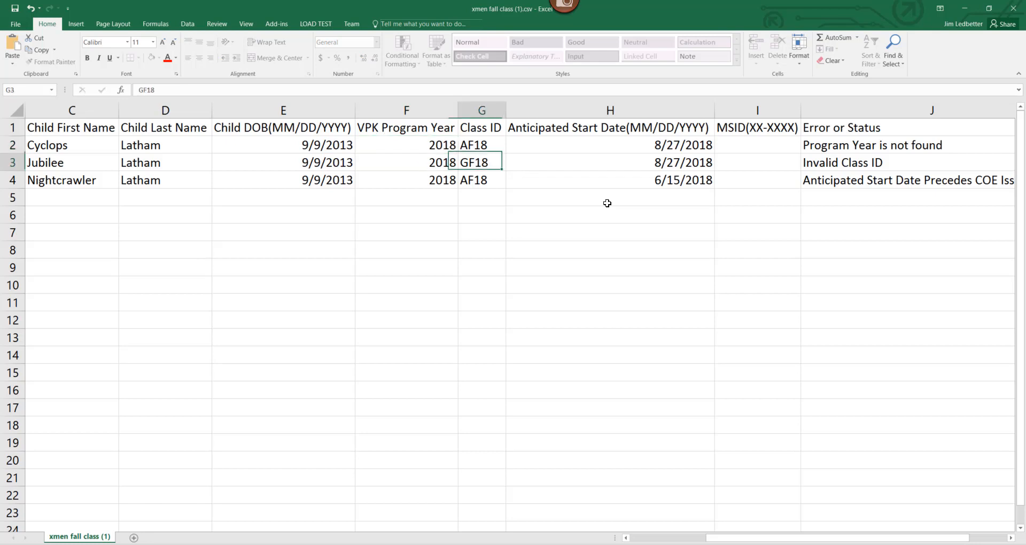
text(AF)
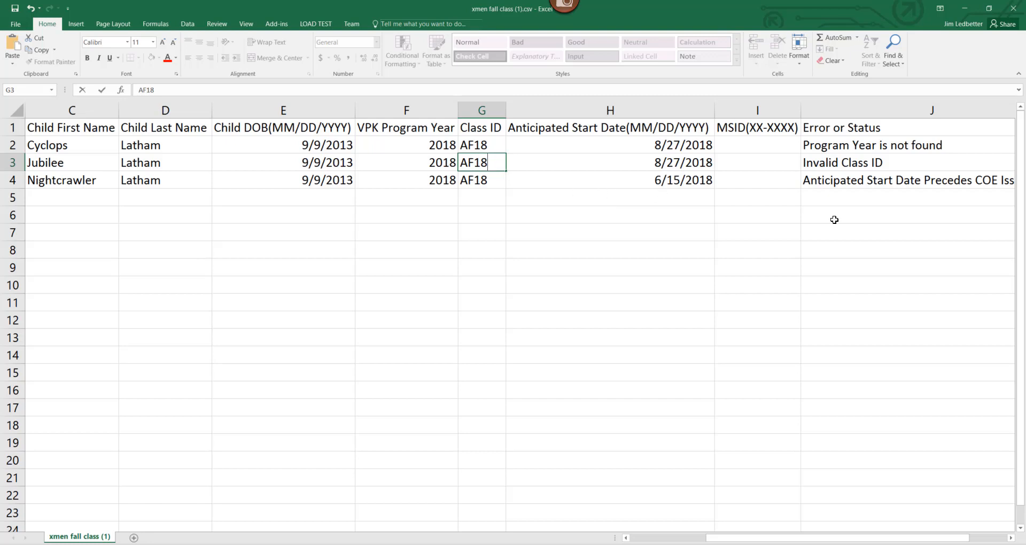
click(667, 176)
text(8/)
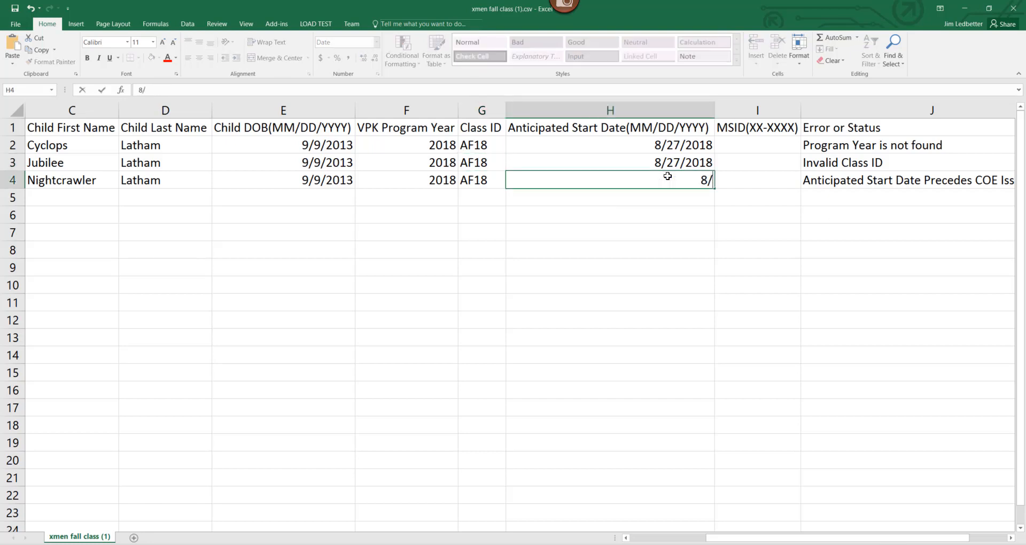
text(27/2018)
Step: Delete the Error or Status column
click(817, 110)
right_click(826, 111)
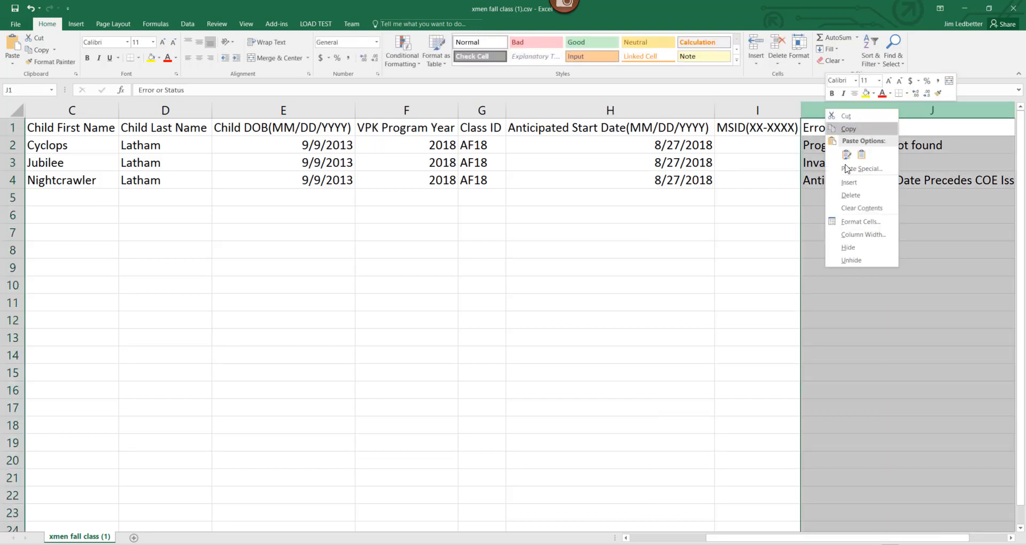
click(851, 195)
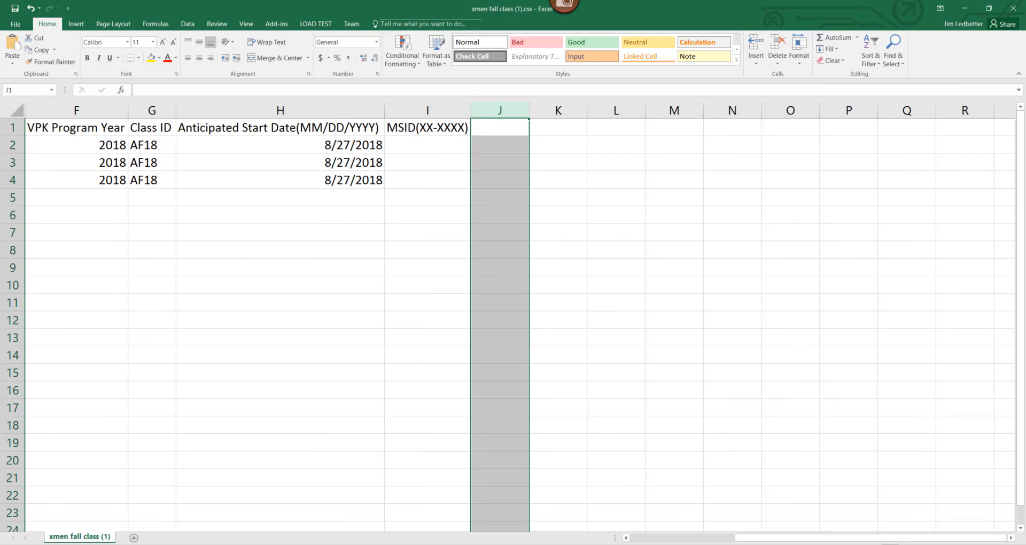
drag(777, 539, 666, 541)
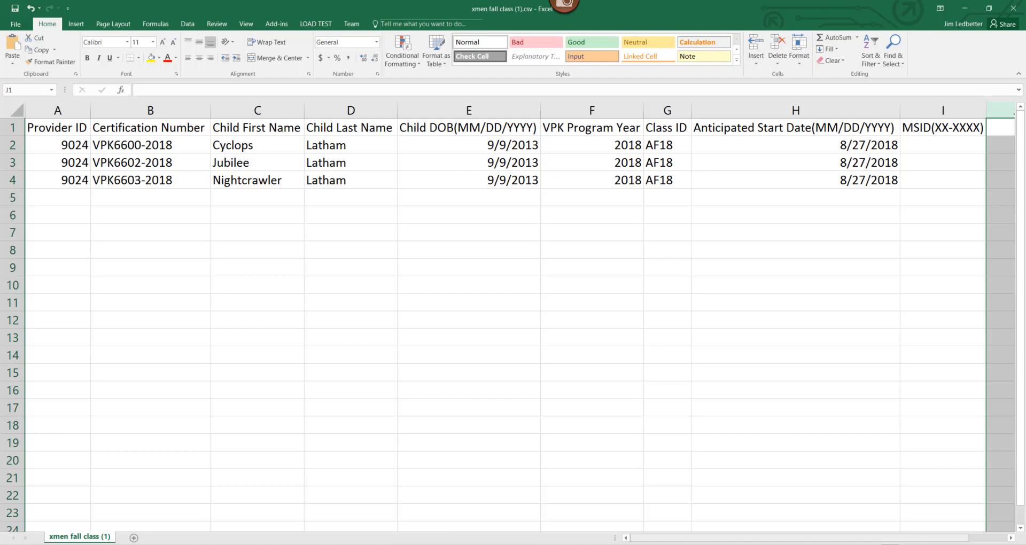
Step: Enter CF18 as the Class ID in cells G3 and G4
click(658, 166)
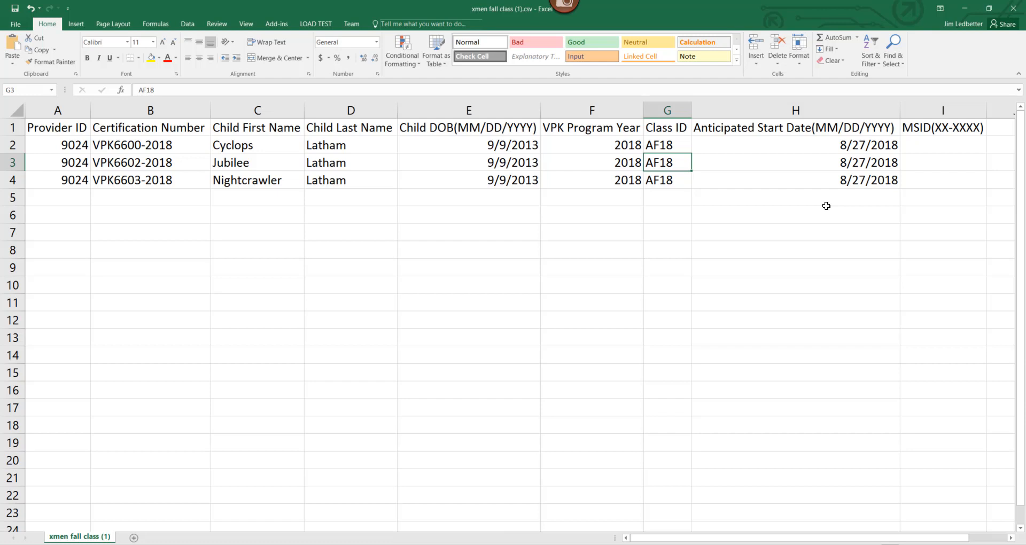
text(CF)
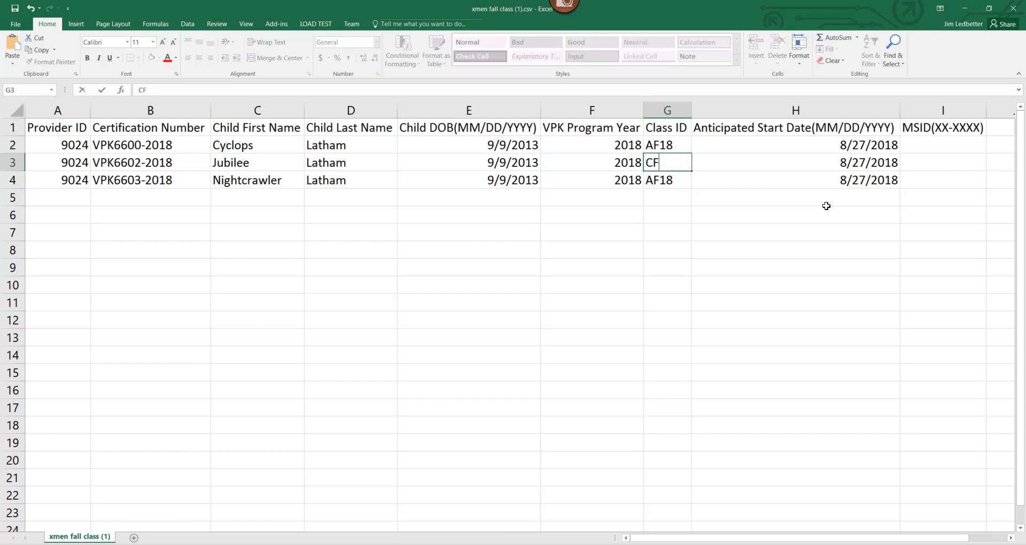
text(2)
key(BackSpace)
text(18)
key(Return)
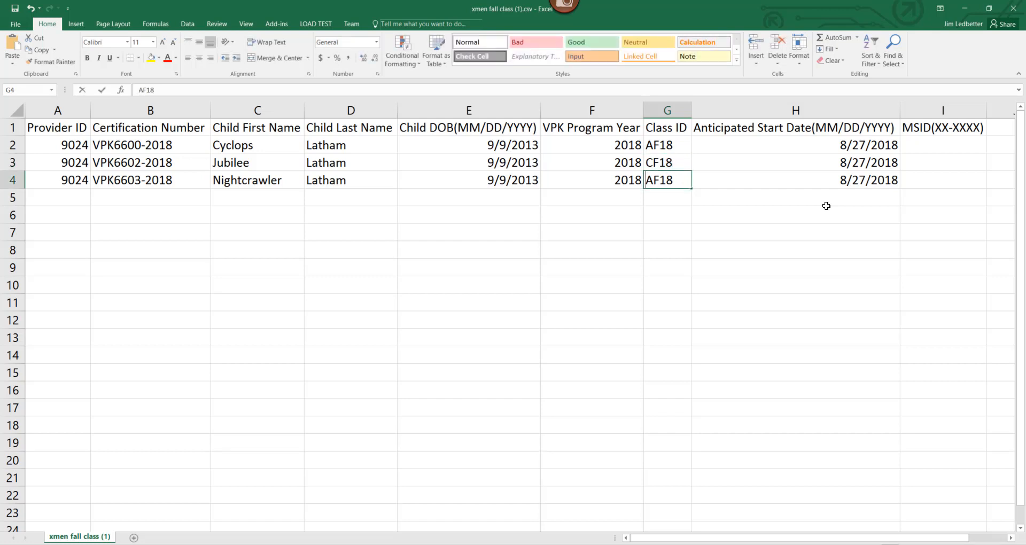
text(CF18)
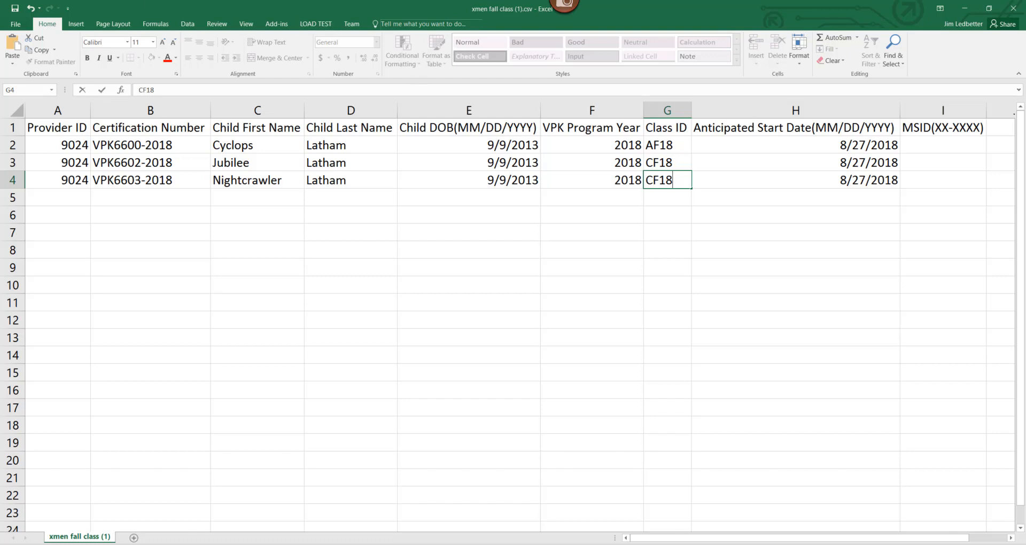
click(13, 29)
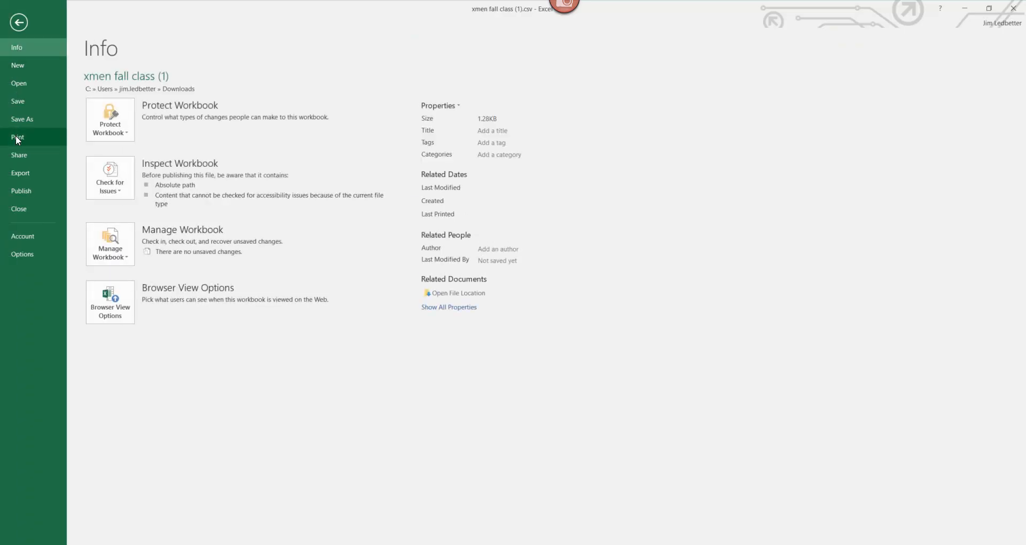
Step: Save the sheet to the Desktop as xmen fall class4.csv, keeping CSV format
click(27, 121)
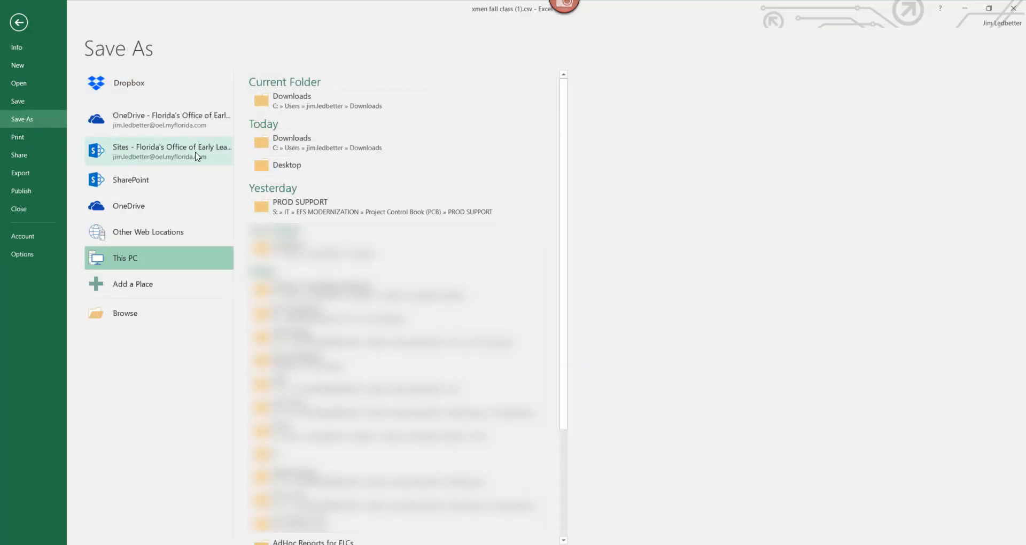
click(287, 166)
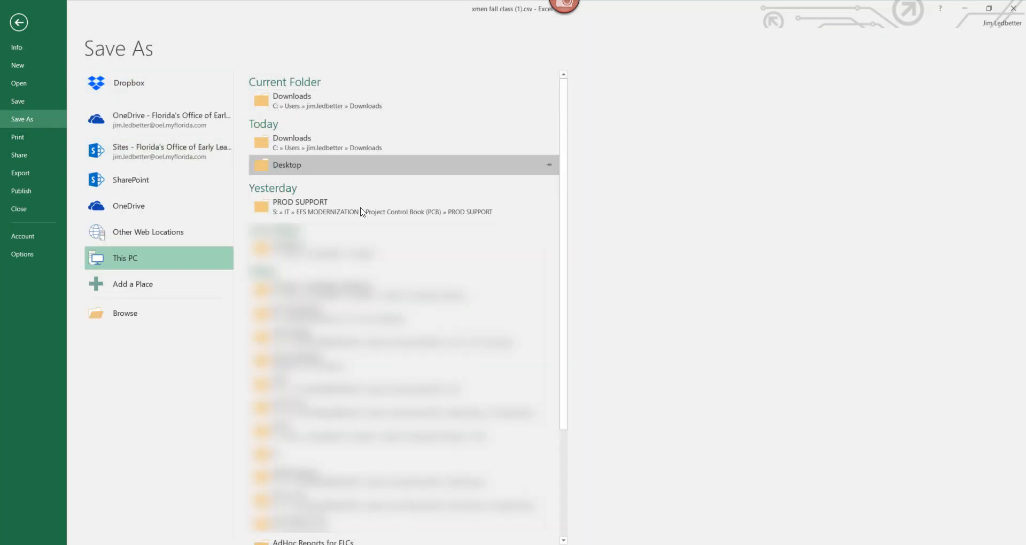
click(357, 280)
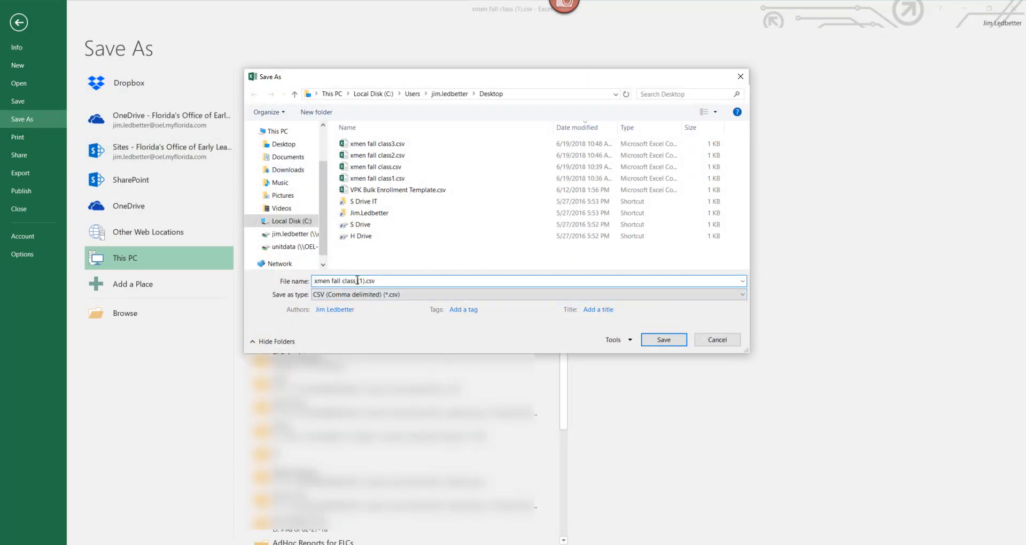
key(Delete)
key(Delete)
key(Delete)
text(4)
key(Left)
key(BackSpace)
click(664, 342)
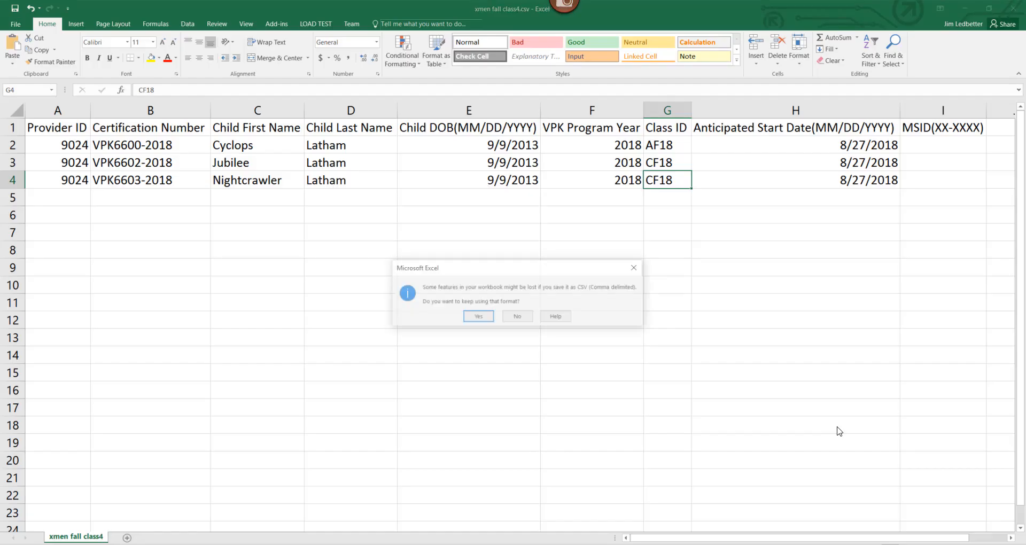
click(485, 319)
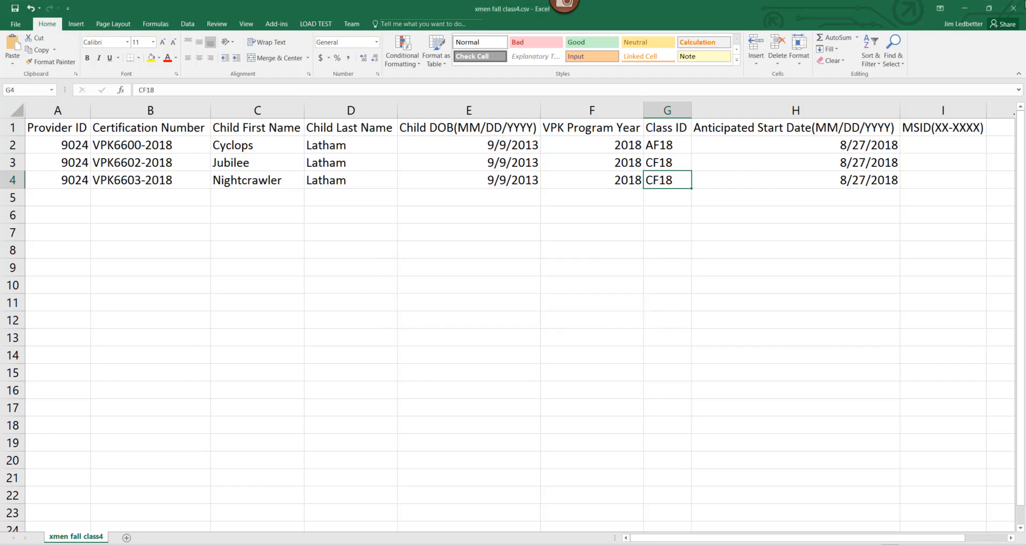
Step: Close xmen fall class4 without saving, then close the xmen fall class3 workbook
click(1013, 8)
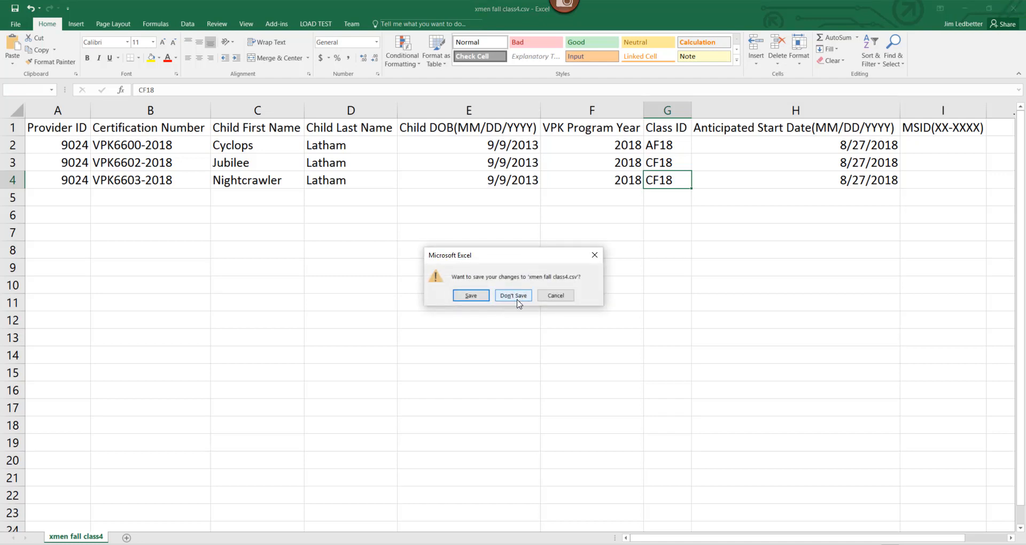
key(Return)
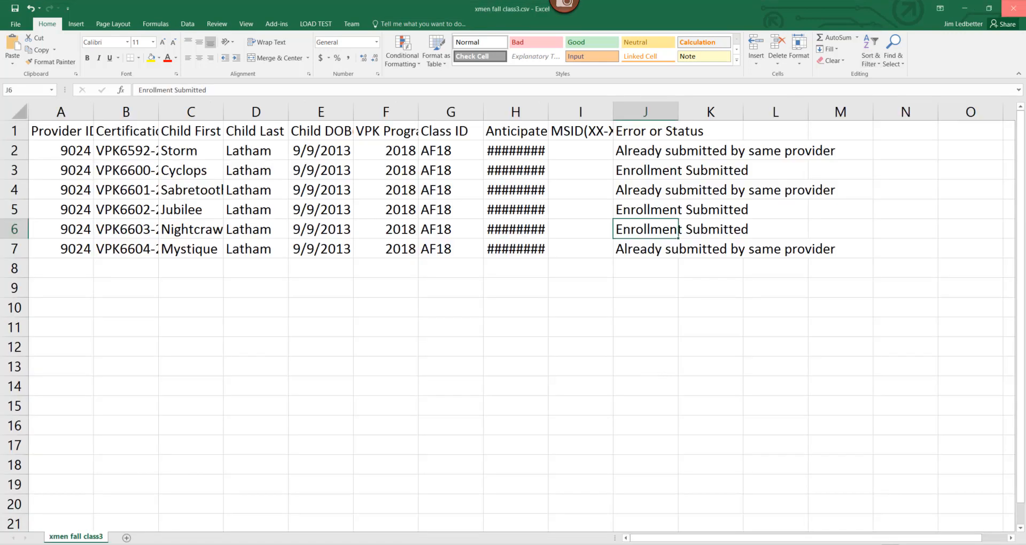
click(1013, 8)
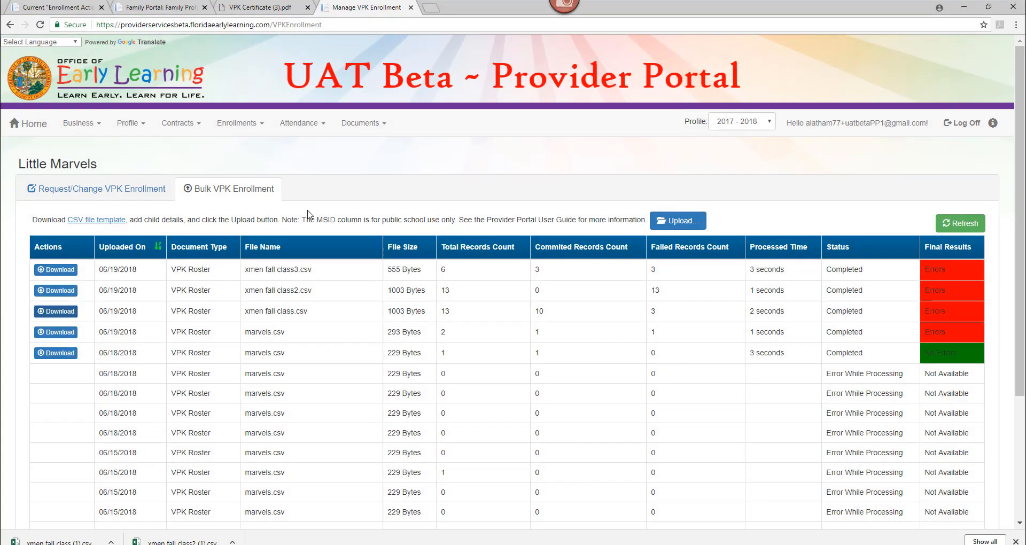
Step: Upload xmen fall class4.csv, confirm 3 committed and 0 failed, and open its downloaded results
click(675, 223)
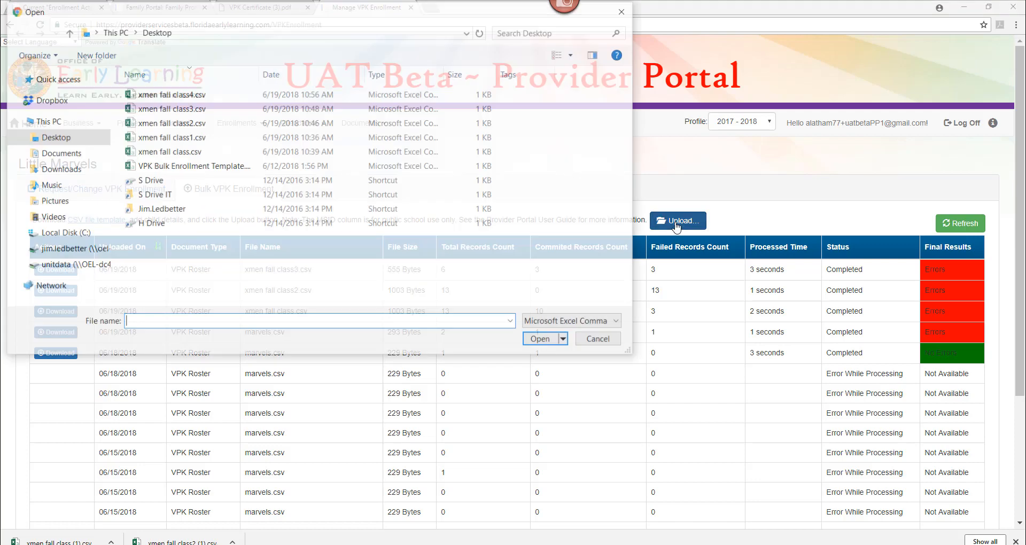
click(208, 96)
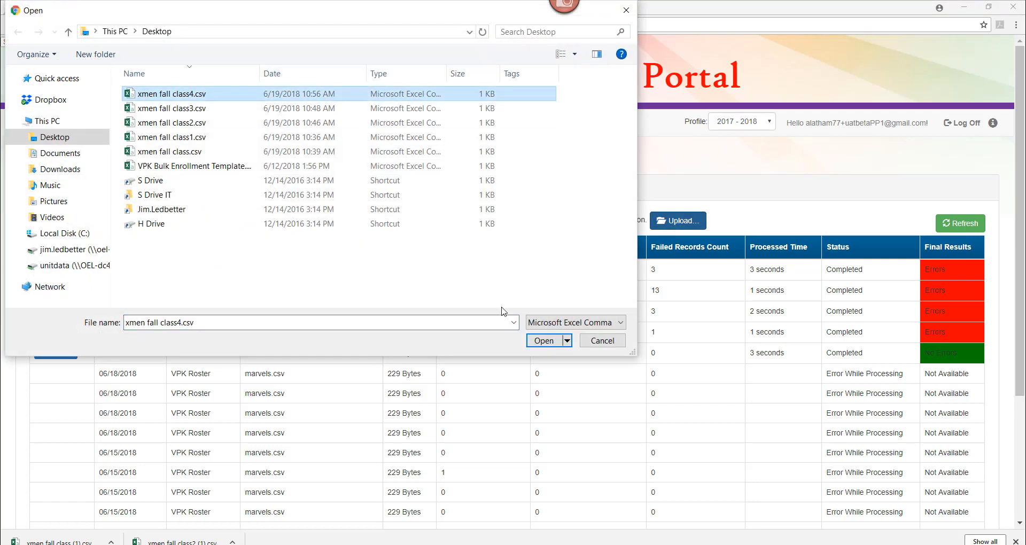
click(541, 343)
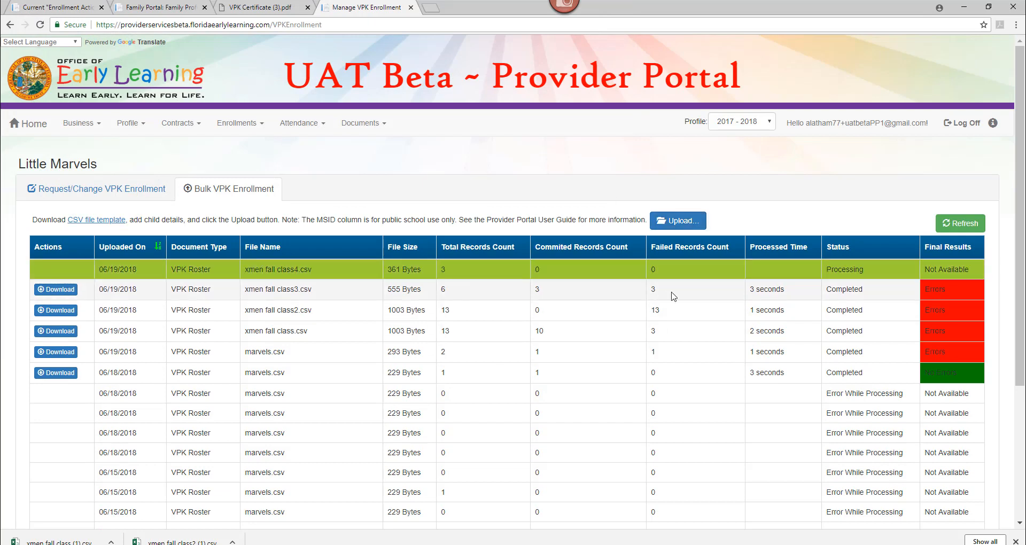
click(960, 228)
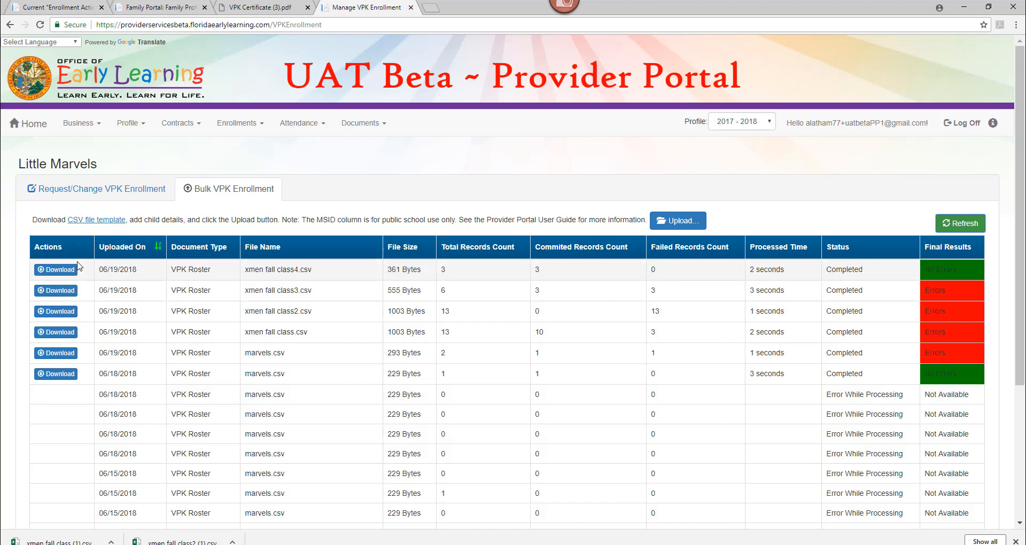
click(60, 270)
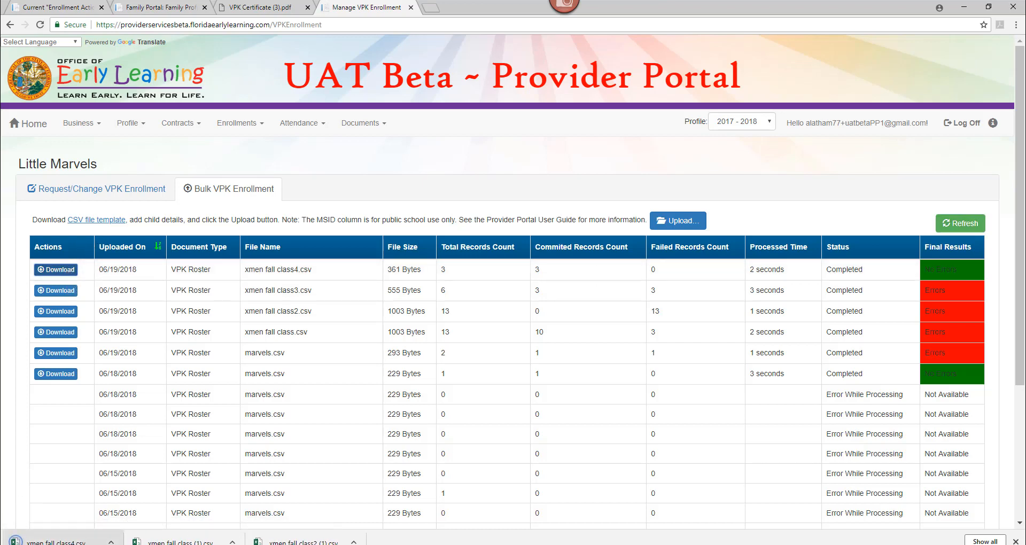
click(57, 541)
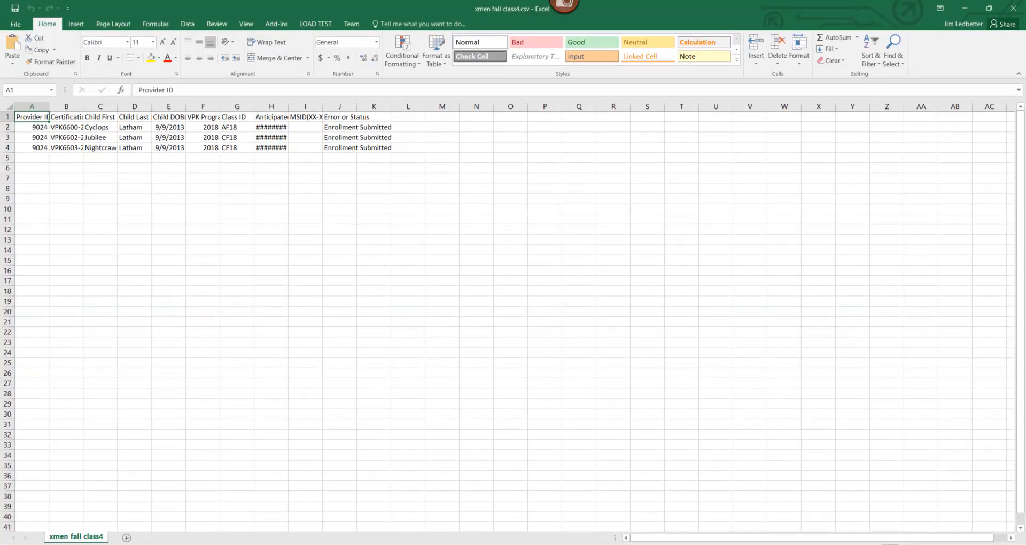
Step: Widen column H so the 8/27/2018 start dates show, then return to the Provider Portal
scroll(508, 315, up, 6)
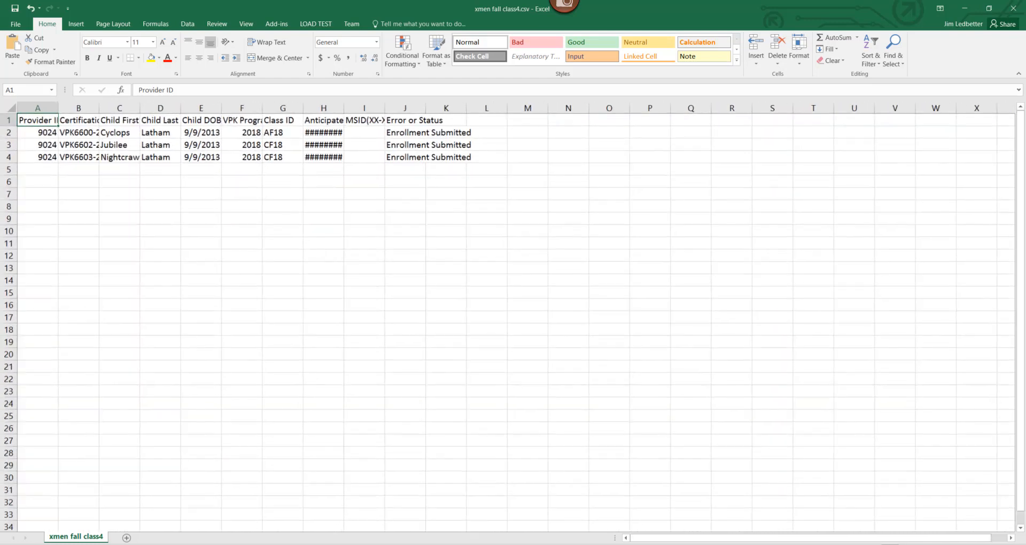
scroll(507, 316, up, 1)
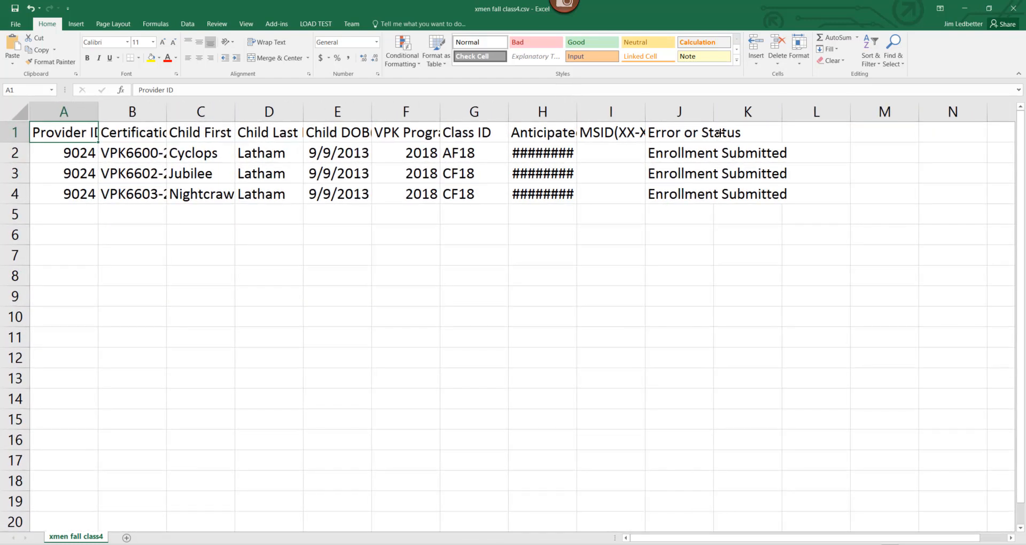
drag(576, 103, 597, 103)
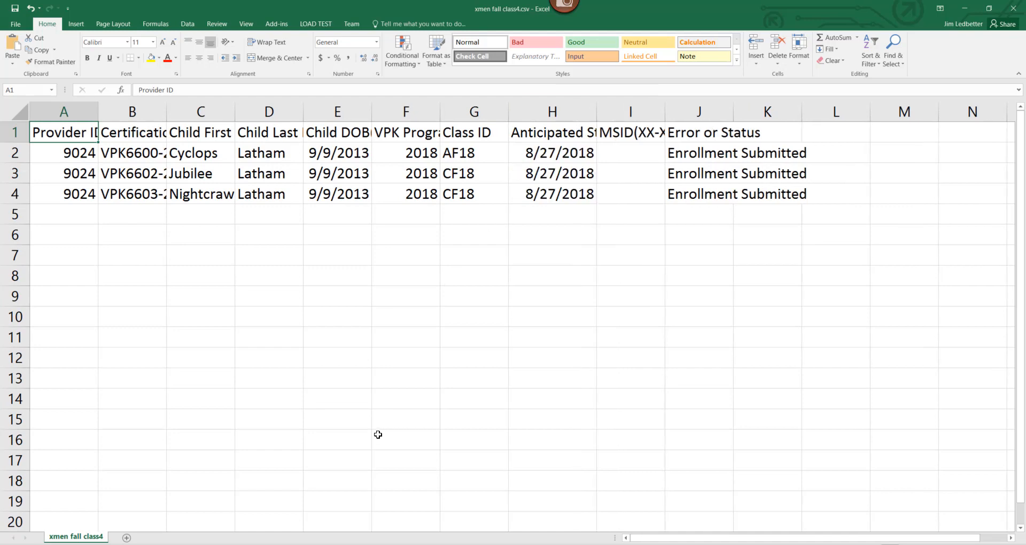
key(alt+Tab)
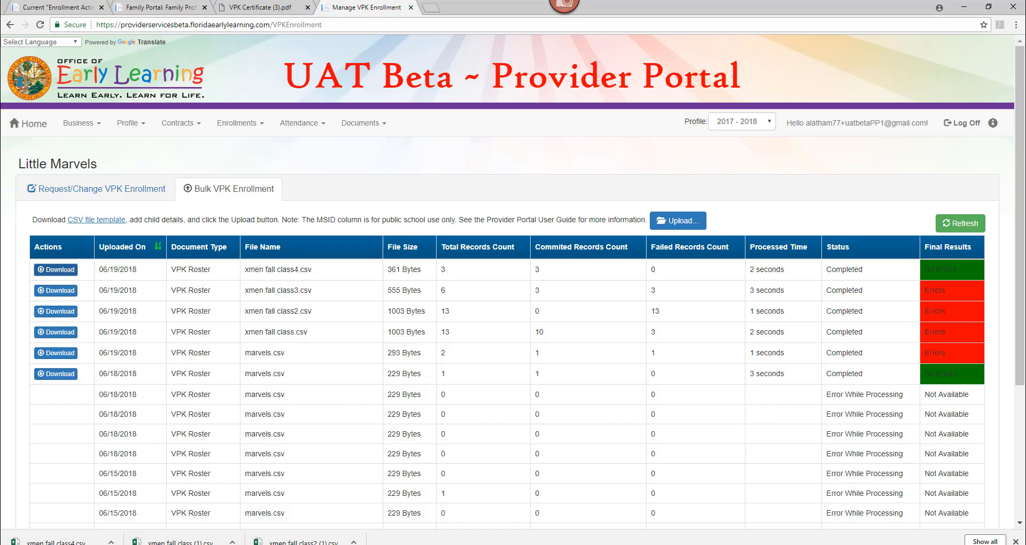
Step: Check the children's names in the spreadsheet and show the 2018-2019 School-year AF18 - X-Men roster
click(90, 190)
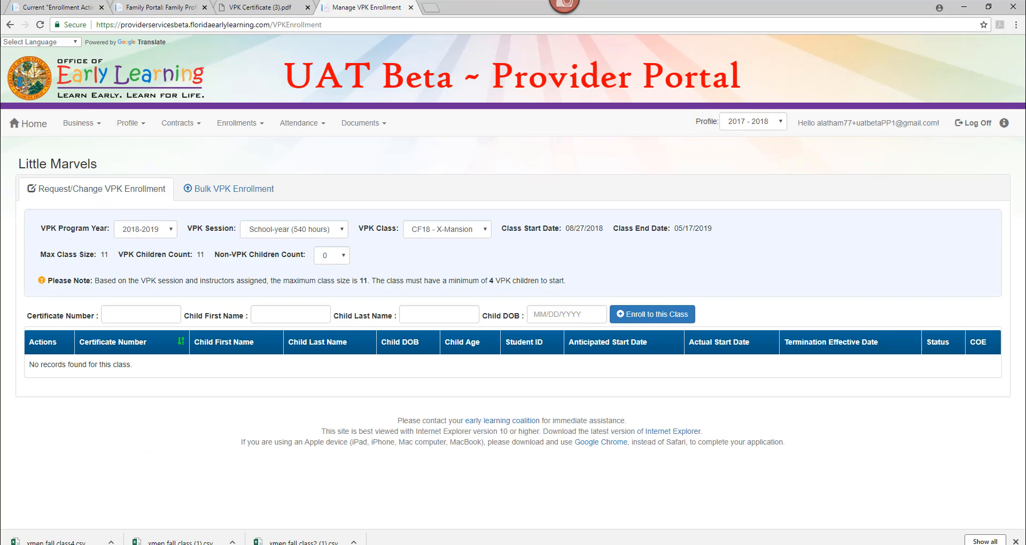
key(alt+Tab)
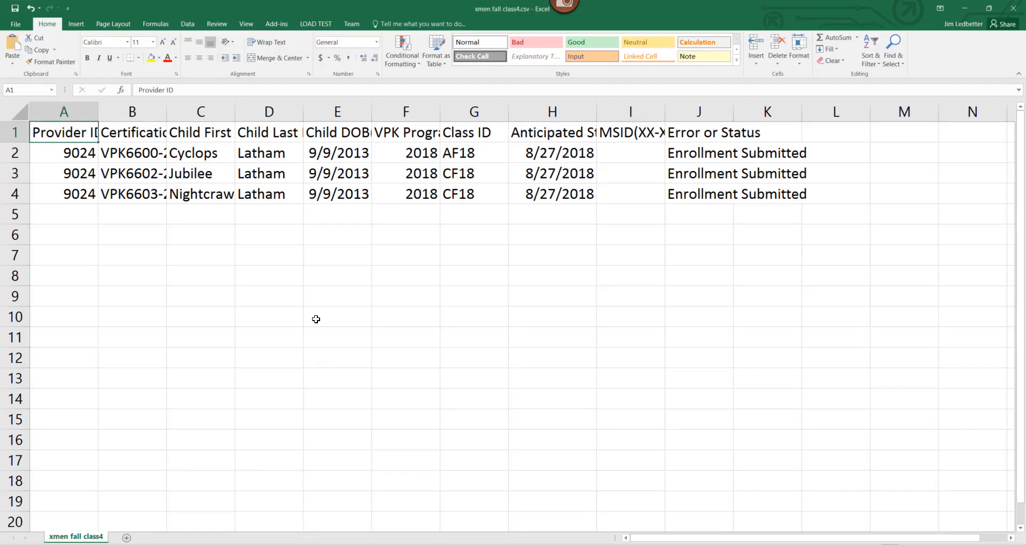
click(192, 154)
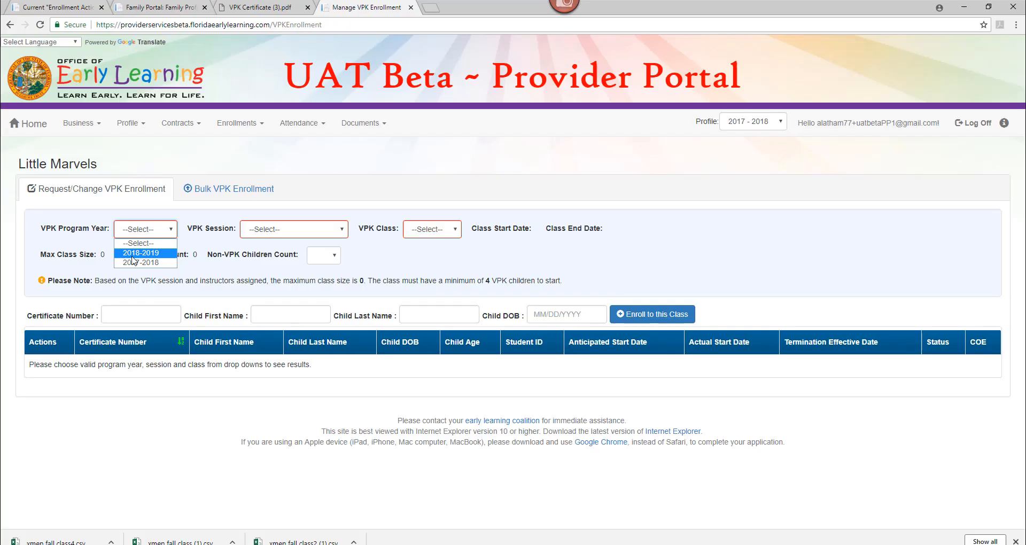
click(142, 253)
click(312, 233)
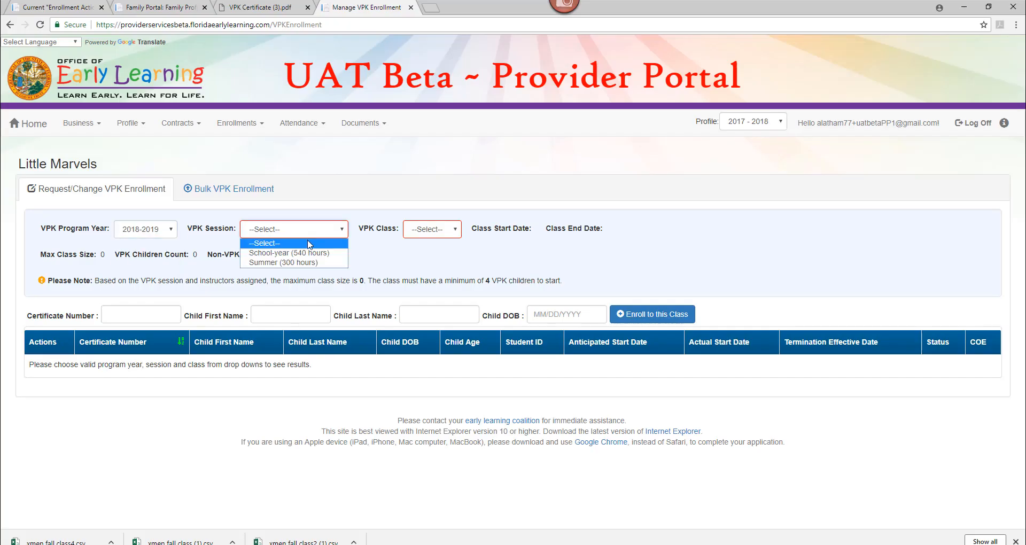
click(308, 256)
click(442, 232)
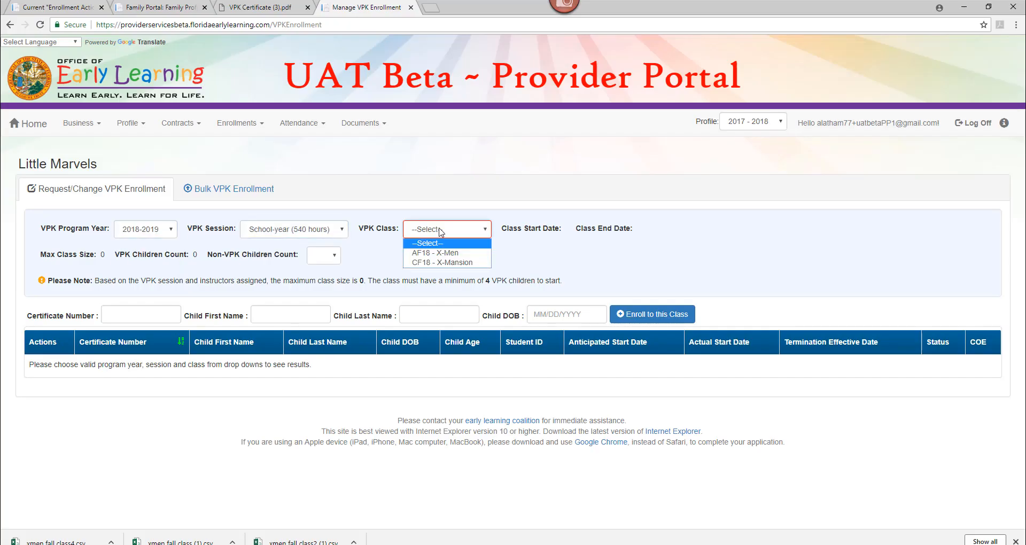
click(439, 254)
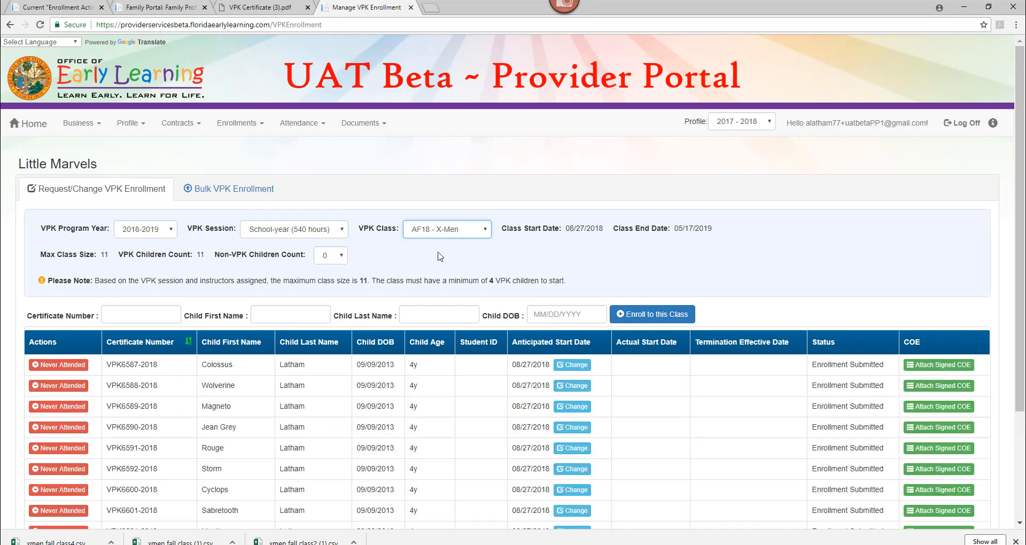
scroll(287, 285, down, 3)
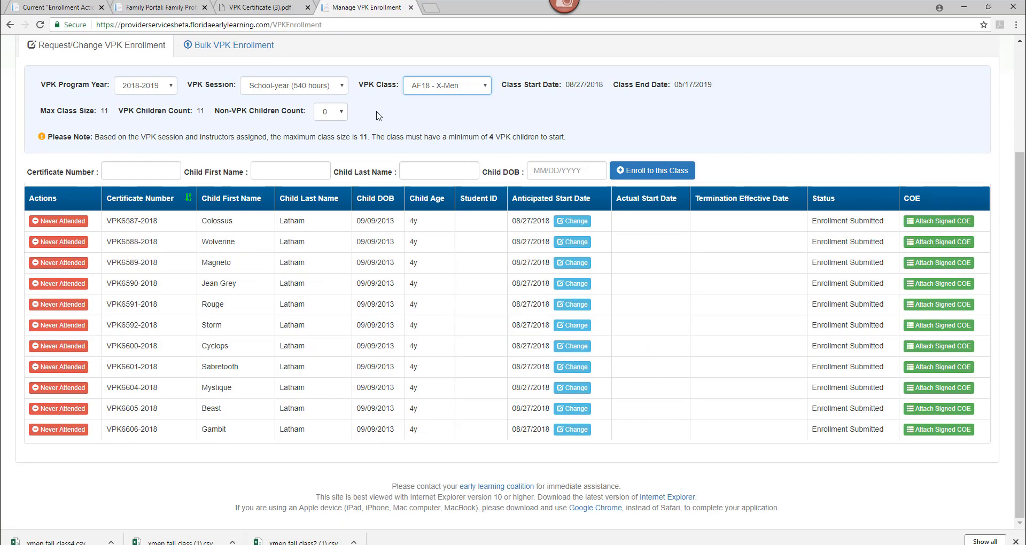
Step: Check the CF18 - X-Mansion roster, then download the blank CSV enrollment template
click(439, 87)
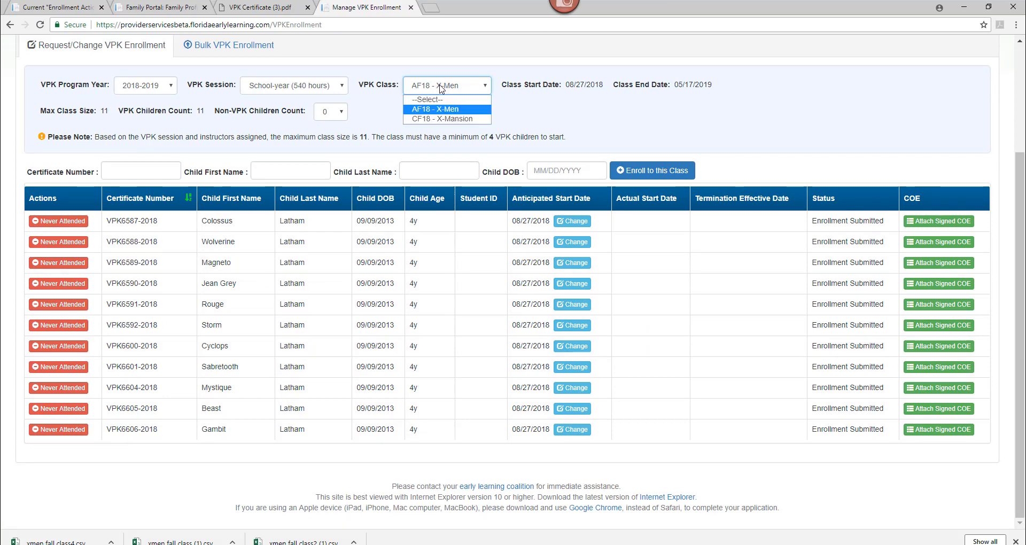
click(436, 119)
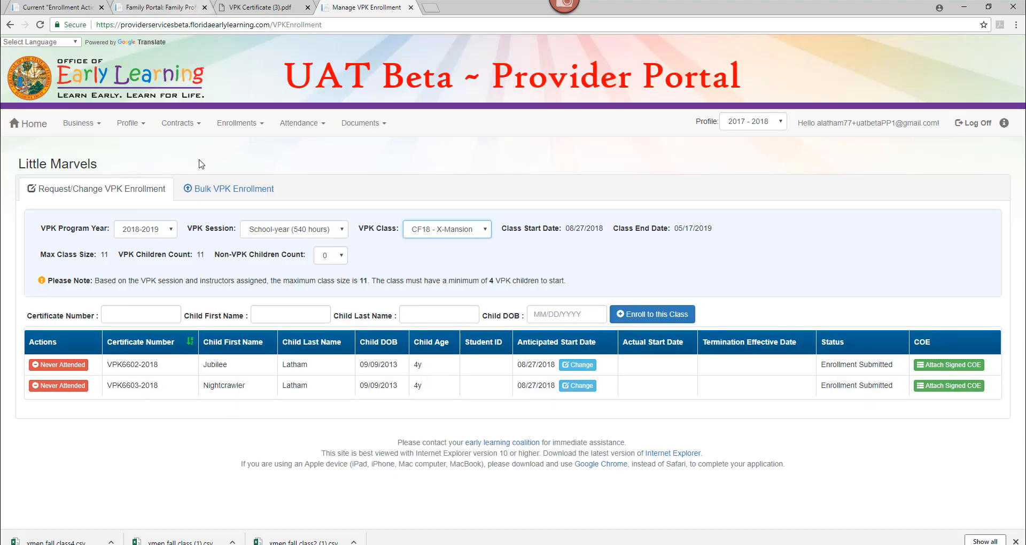
click(212, 198)
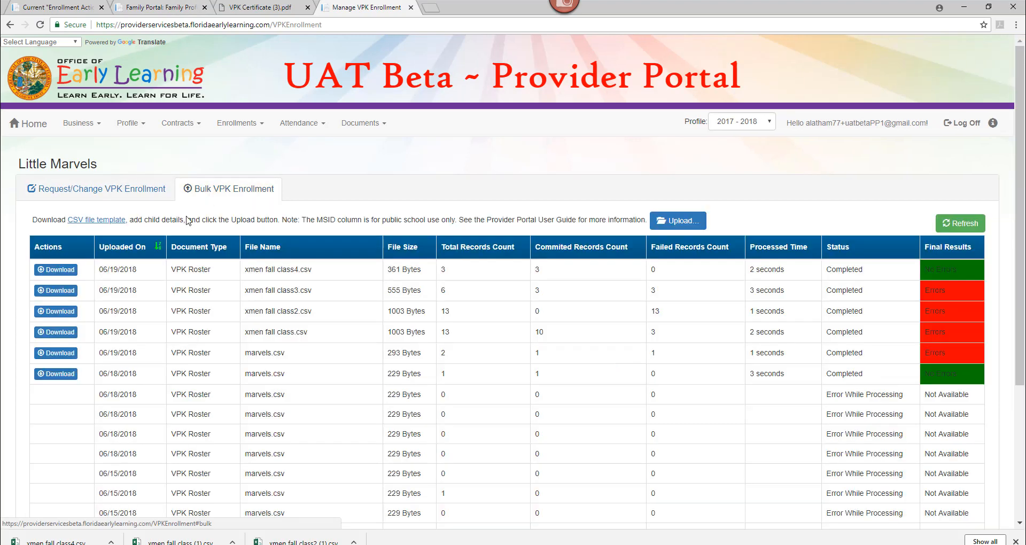
click(109, 226)
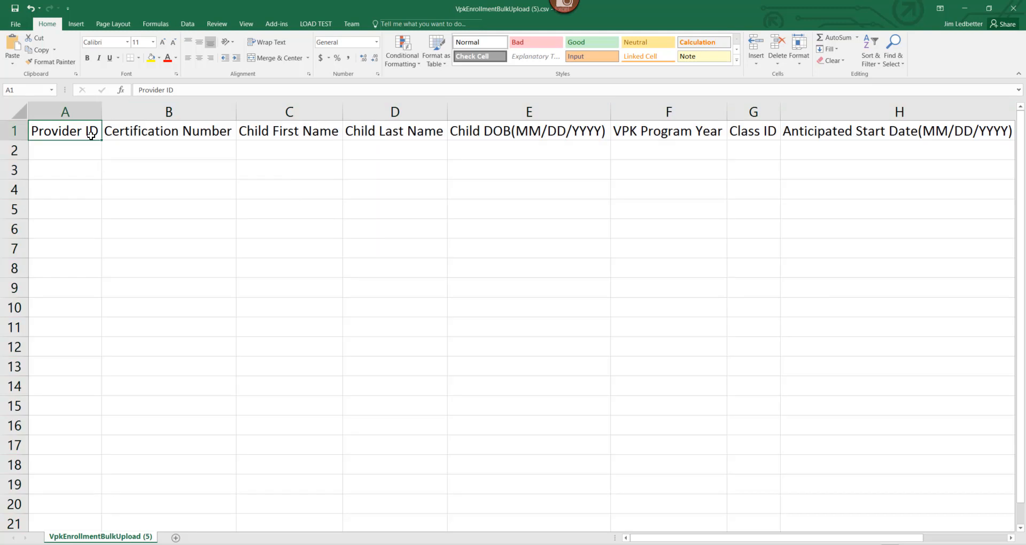
Step: Walk through the template headings, Certification Number to Anticipated Start Date, then close the template
key(Right)
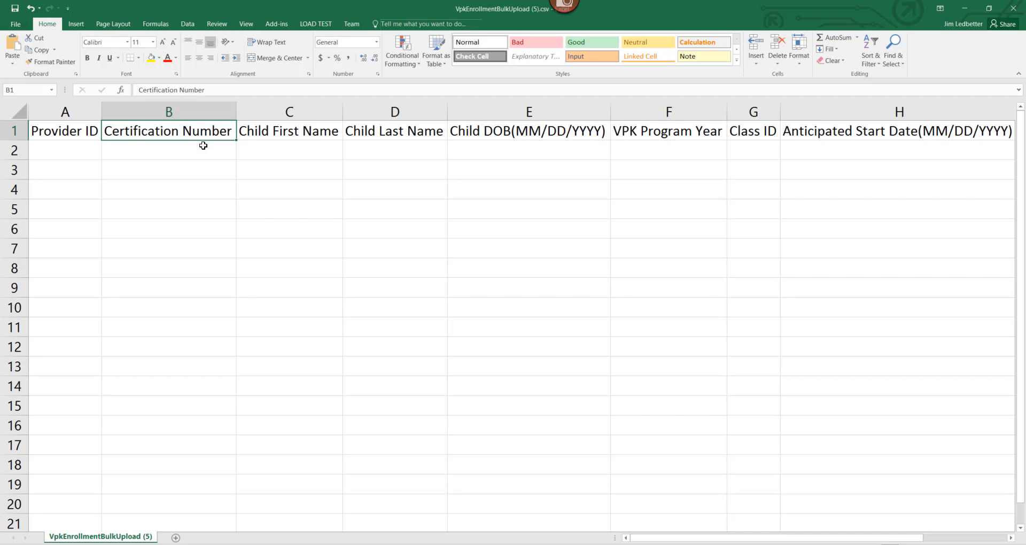
click(322, 151)
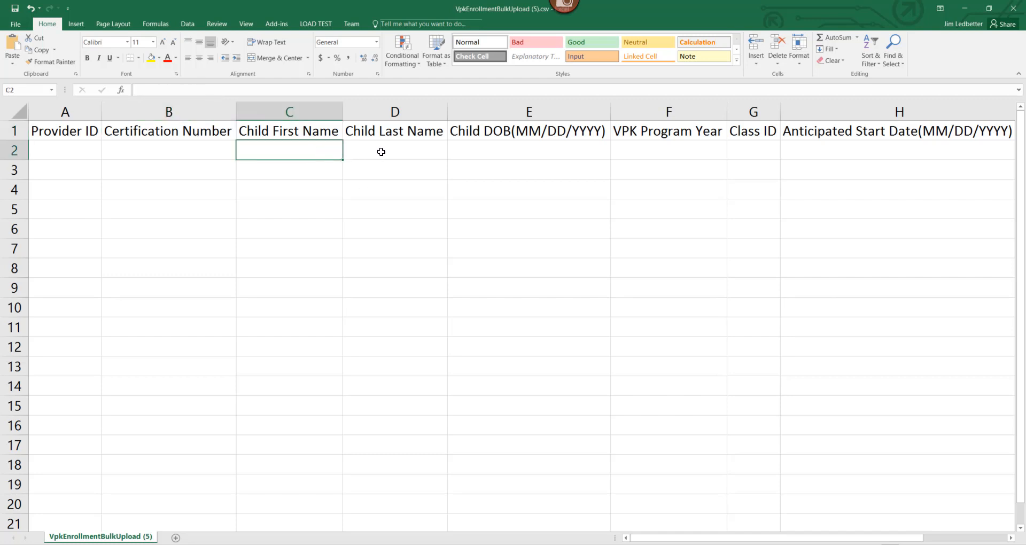
click(394, 149)
click(499, 152)
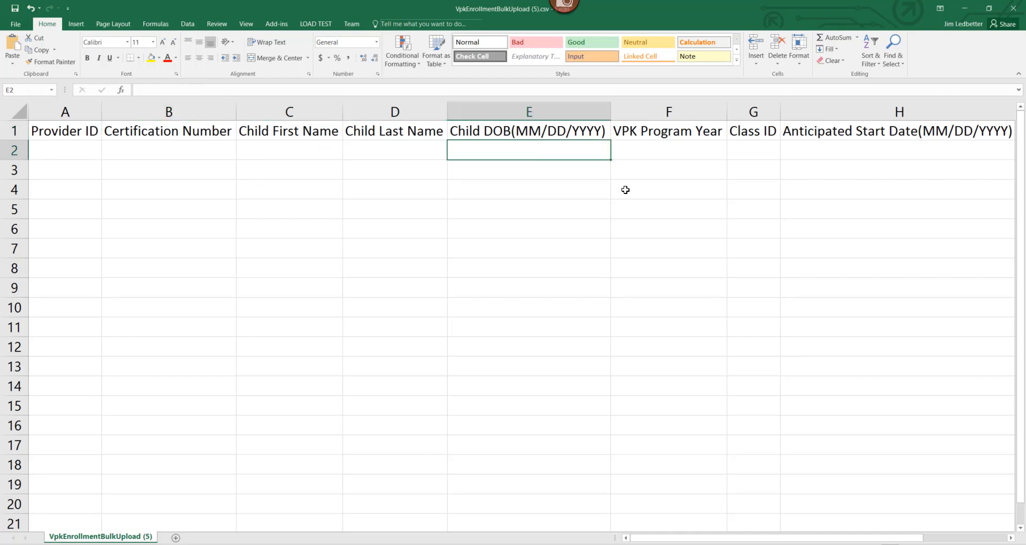
click(643, 153)
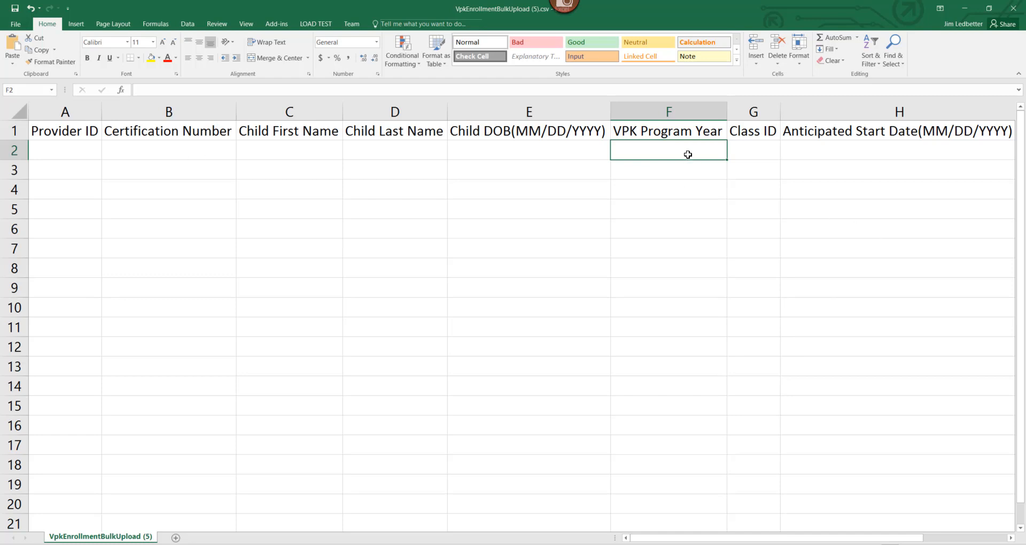
click(748, 155)
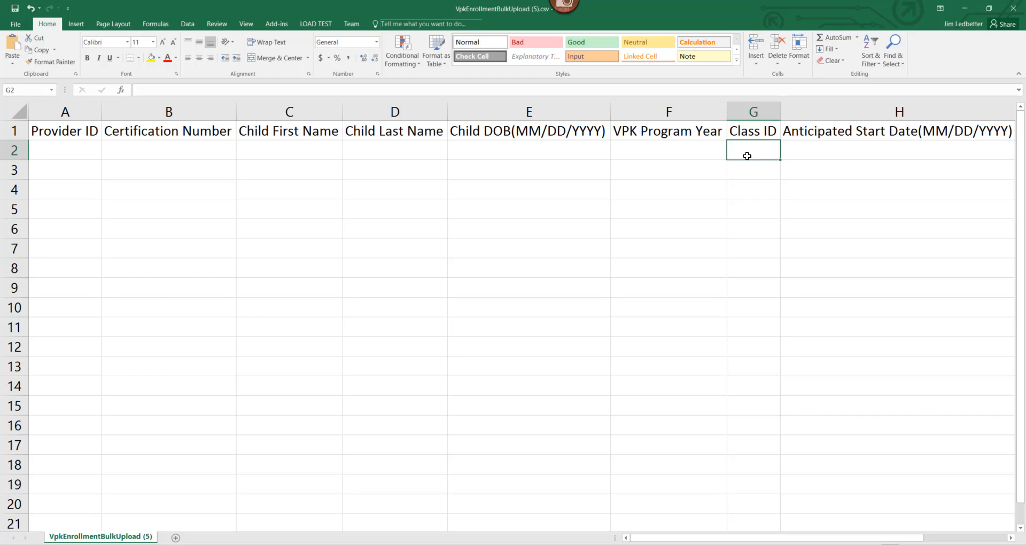
click(823, 147)
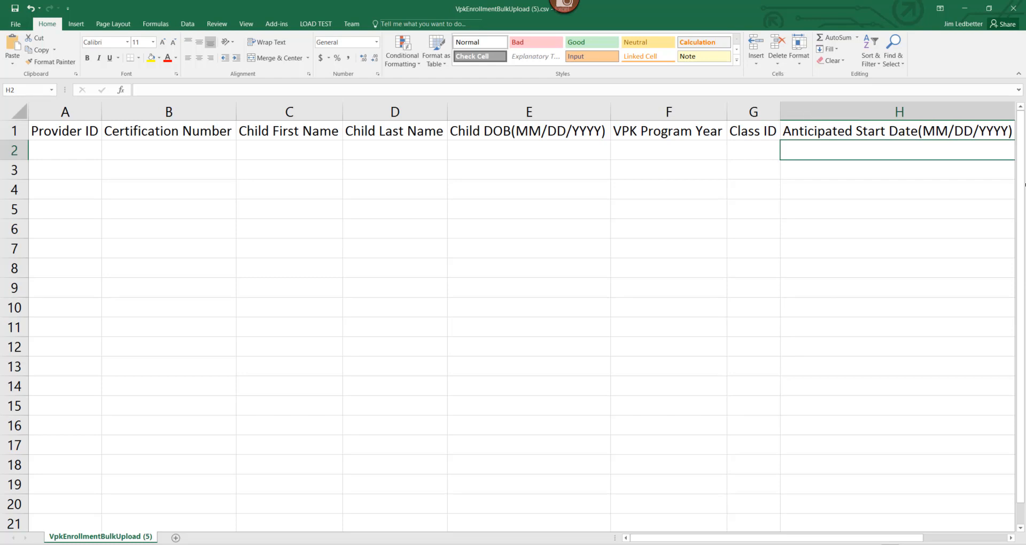
click(1018, 14)
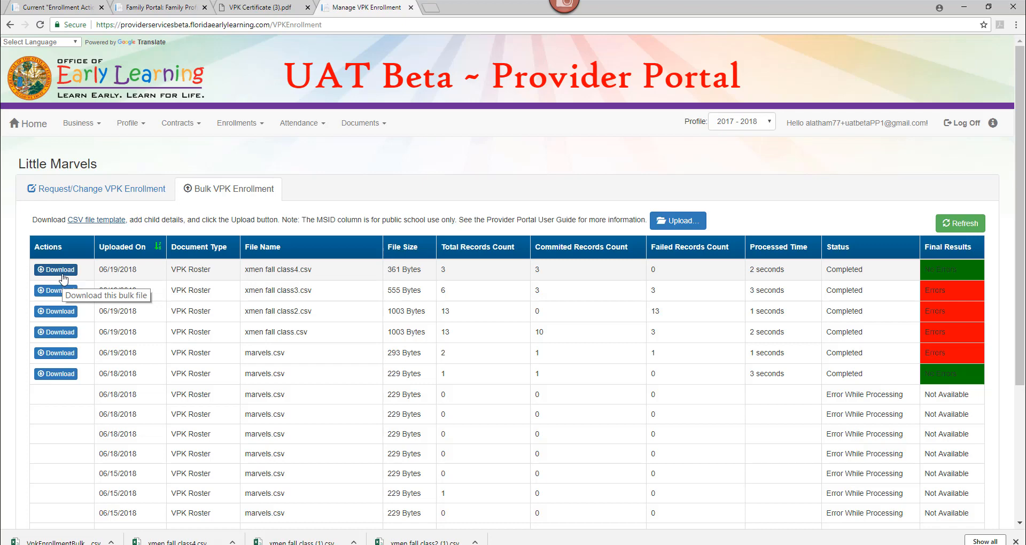
Step: Show the CF18 - X-Mansion class roster with its two Enrollment Submitted children
click(101, 189)
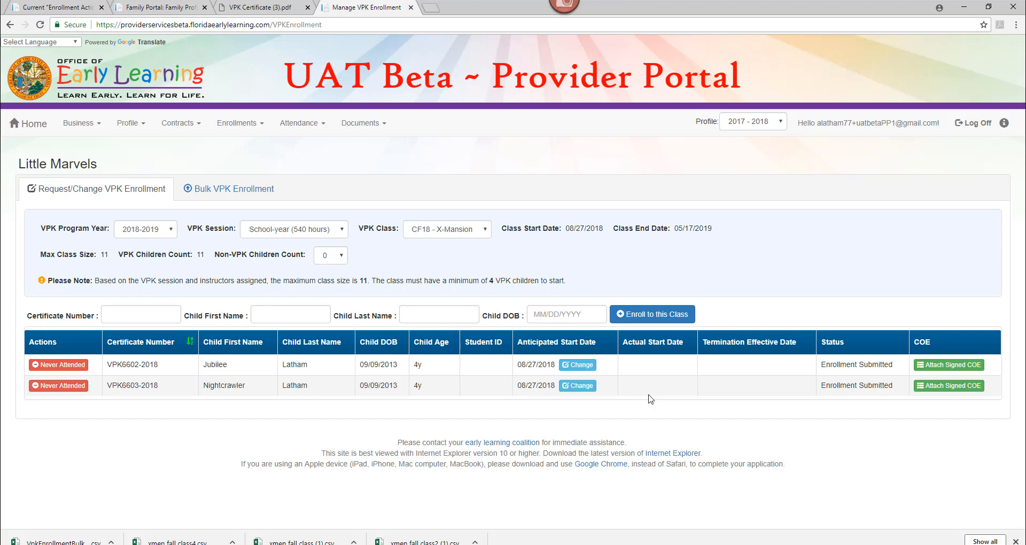
click(48, 366)
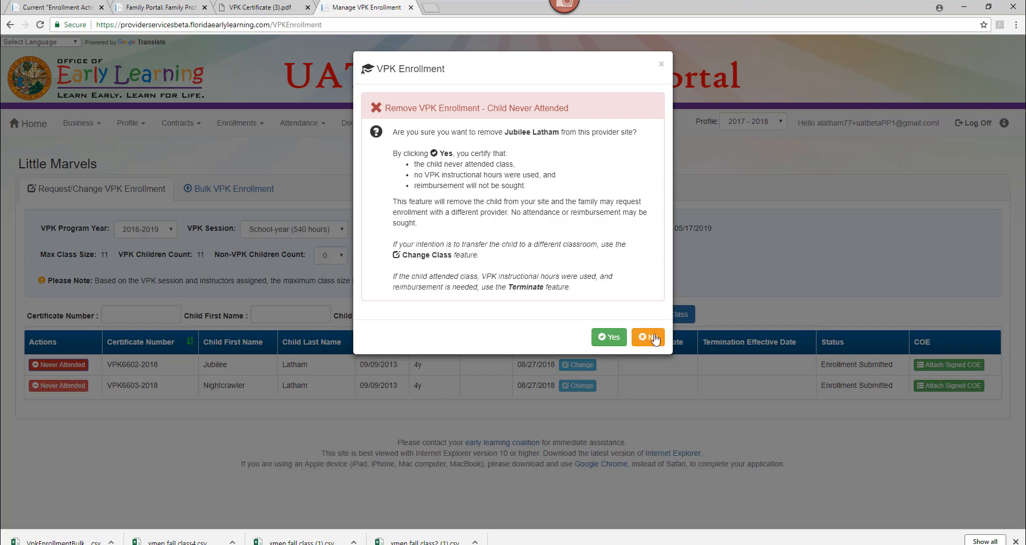
click(661, 65)
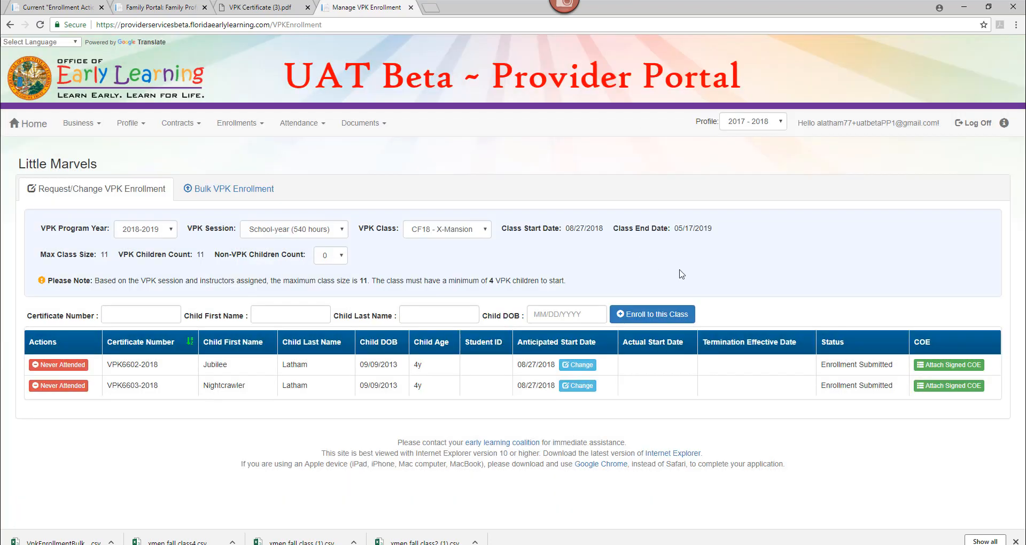